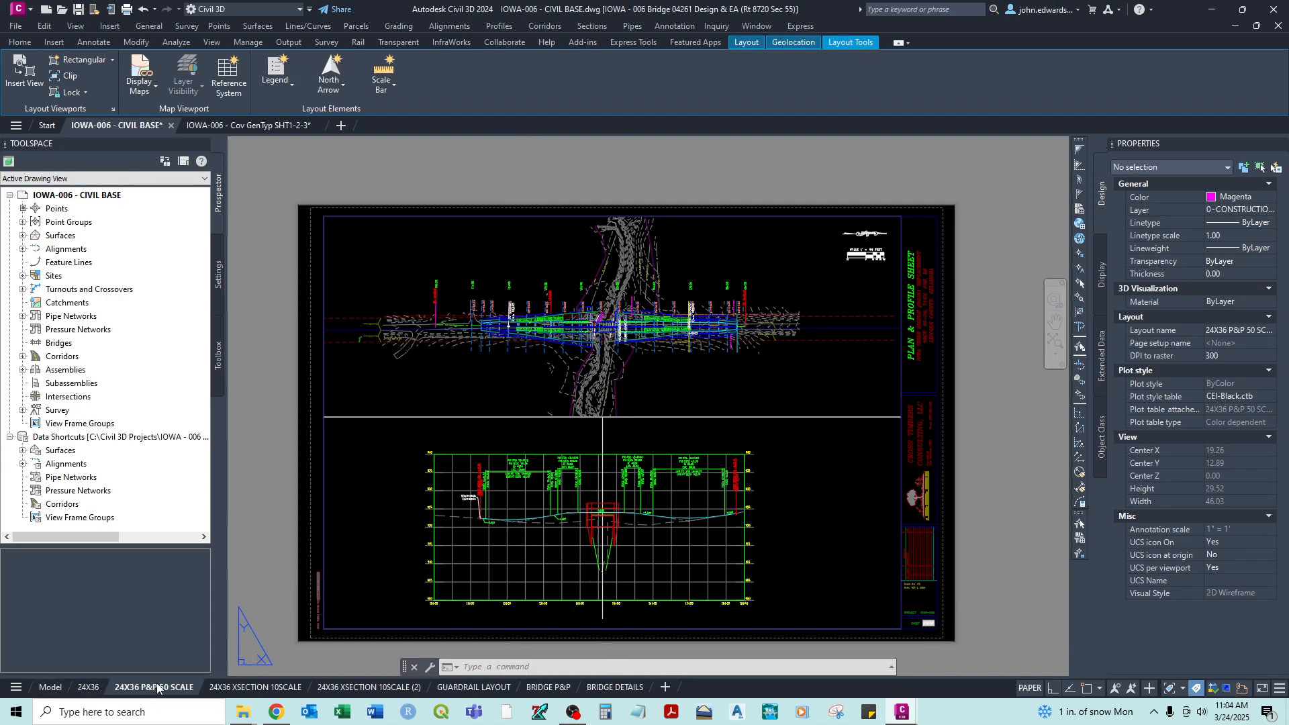
- Preview the cross section, guardrail and bridge layouts of the IOWA-006 - CIVIL BASE drawing
mouse_move(267, 696)
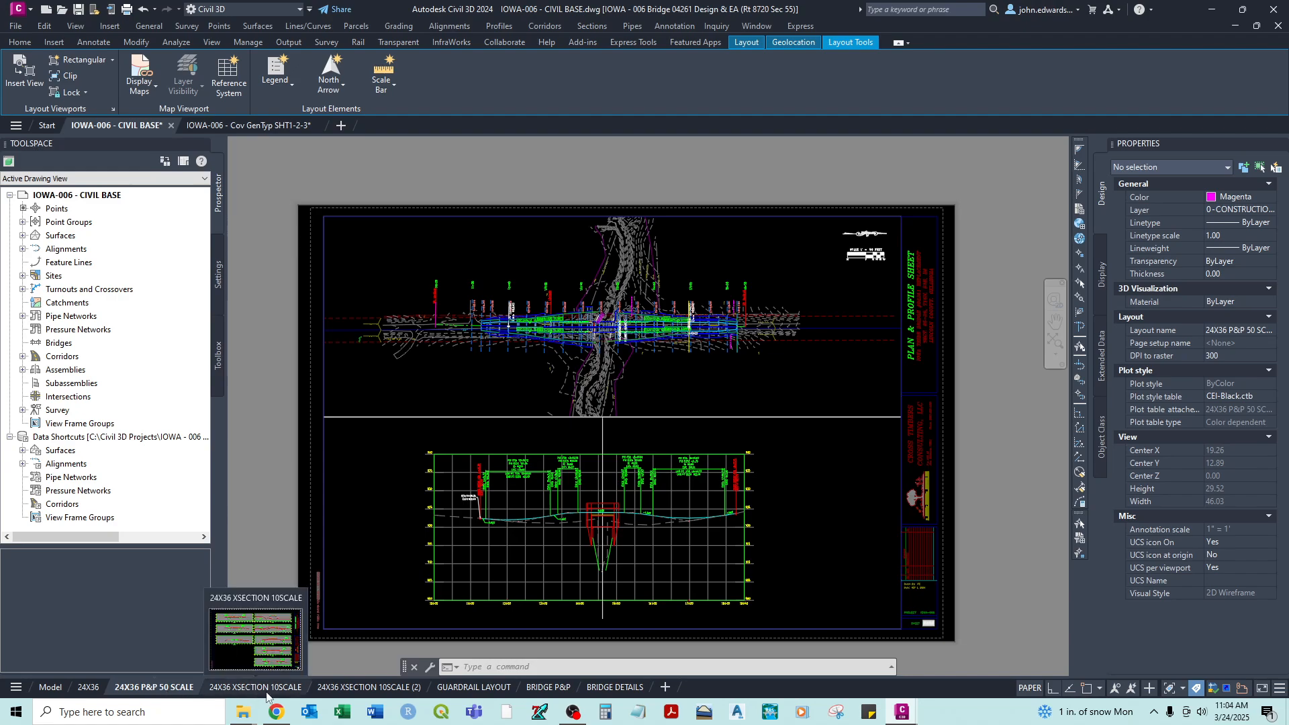
mouse_move(373, 698)
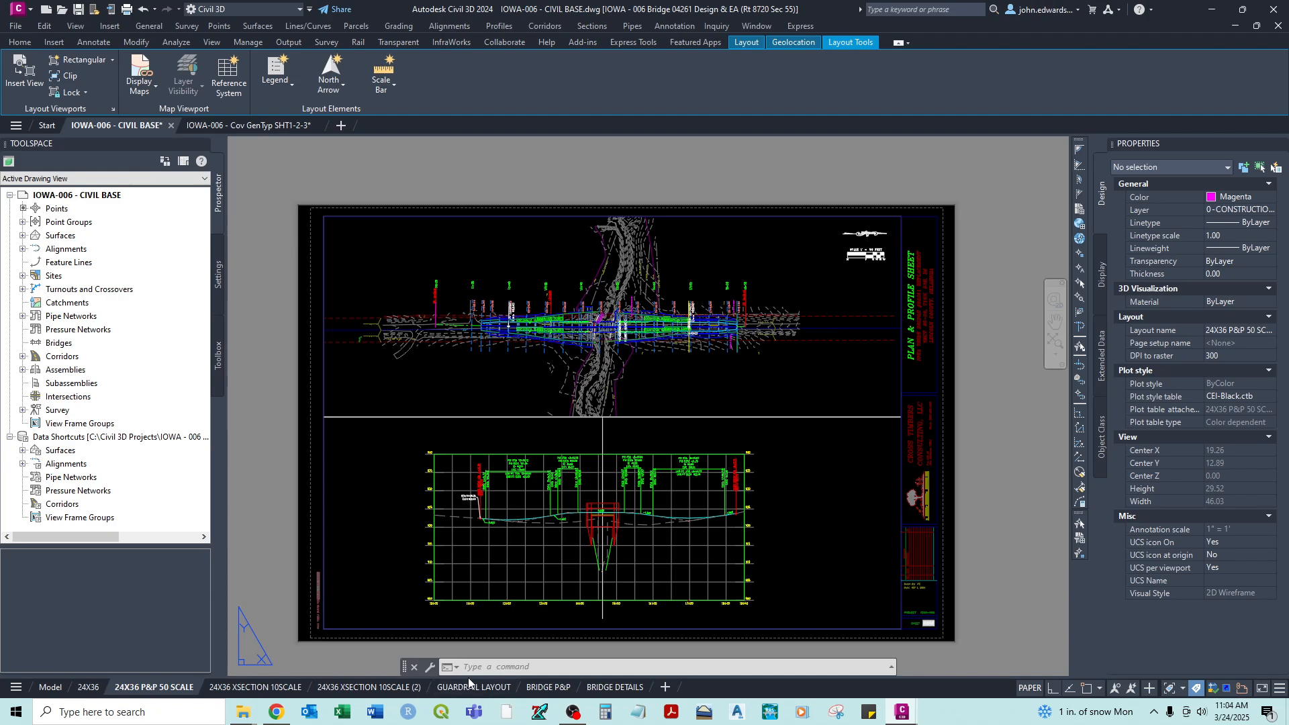
mouse_move(473, 690)
mouse_move(550, 690)
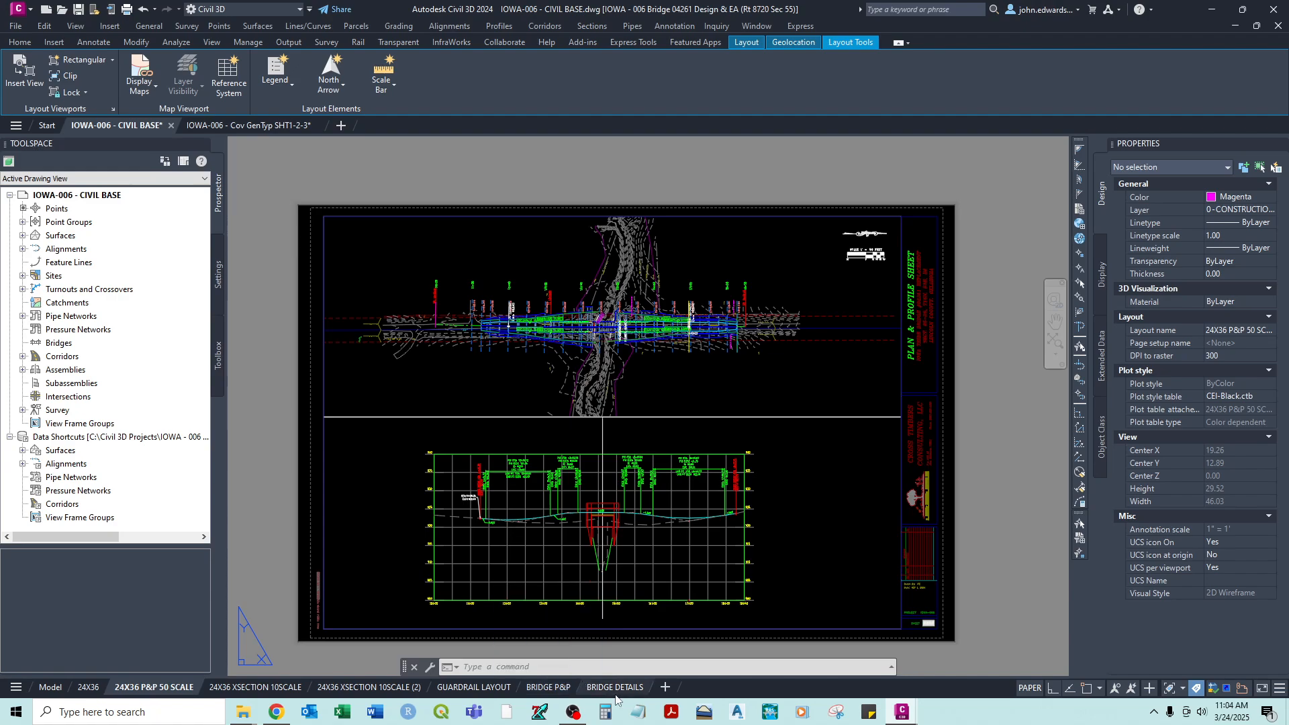
mouse_move(617, 692)
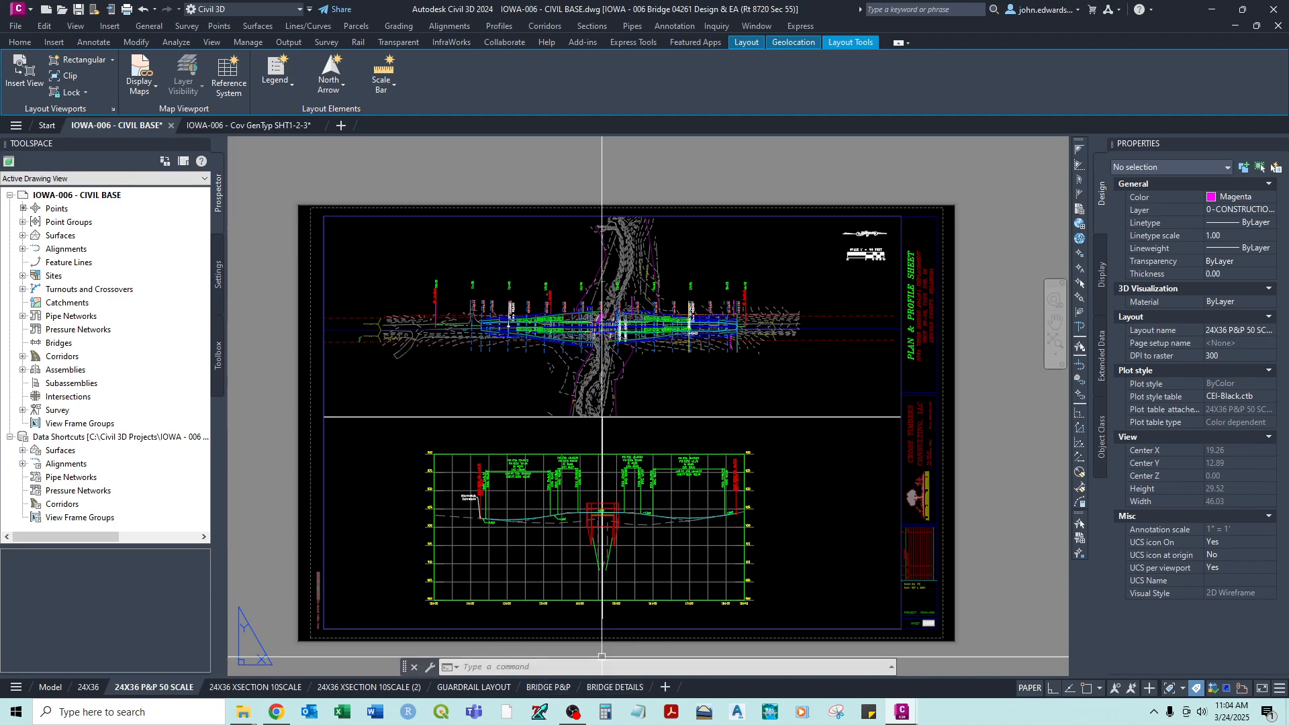
- Review the layouts of the IOWA-006 - Cov GenTyp SHT1-2-3 drawing, from the title sheet through temporary traffic control
left_click(243, 125)
middle_click_drag(341, 333, 383, 353)
scroll(385, 334, "down", 2)
scroll(384, 351, "up", 2)
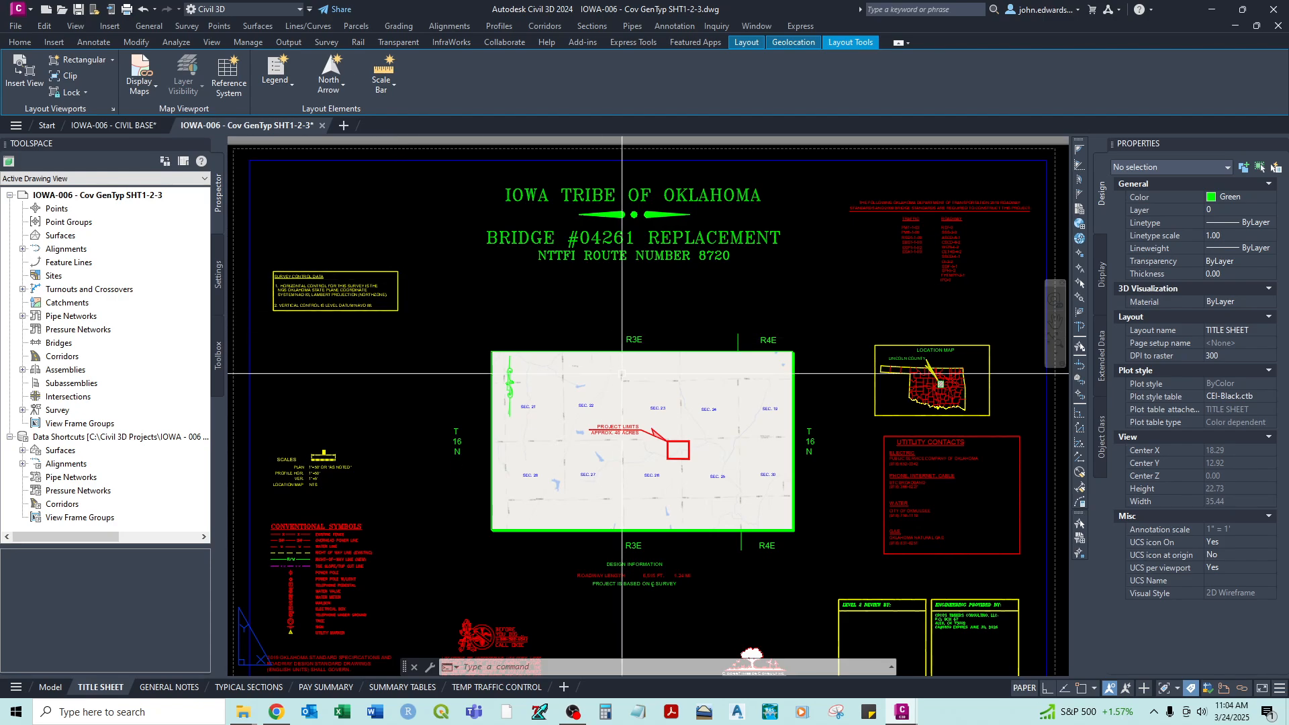
left_click(178, 691)
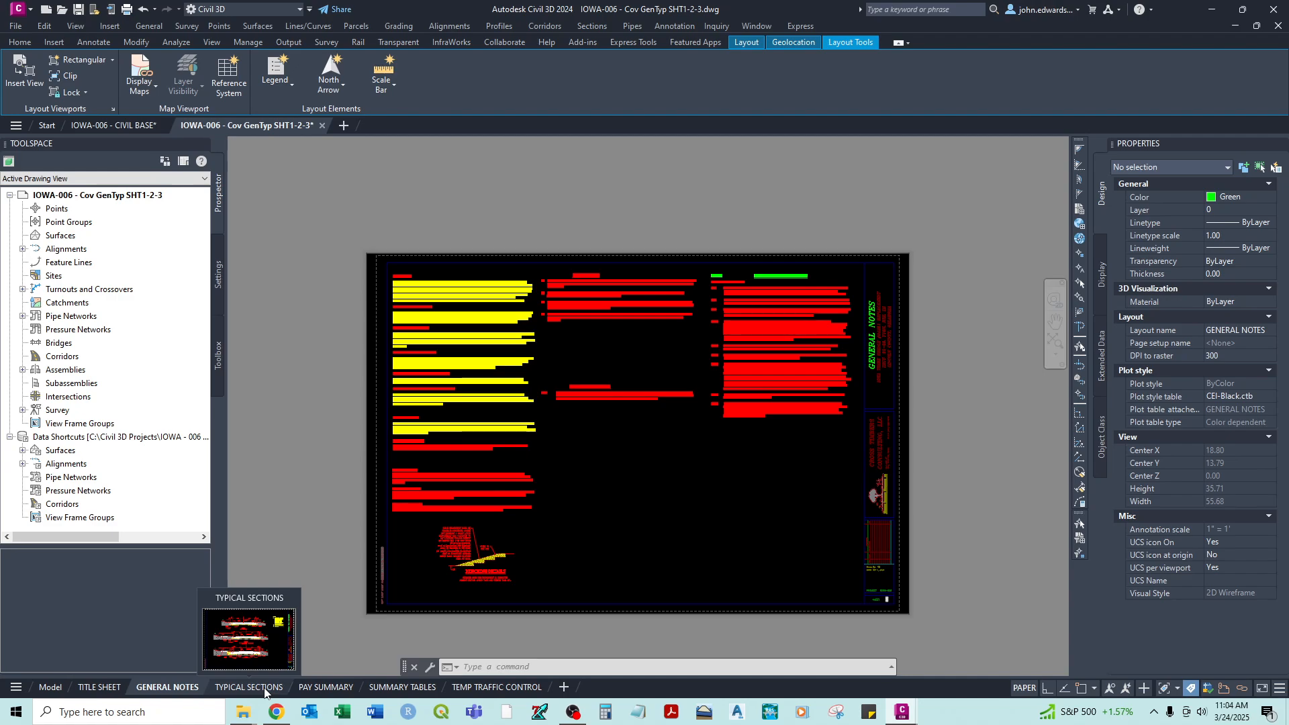
left_click(265, 691)
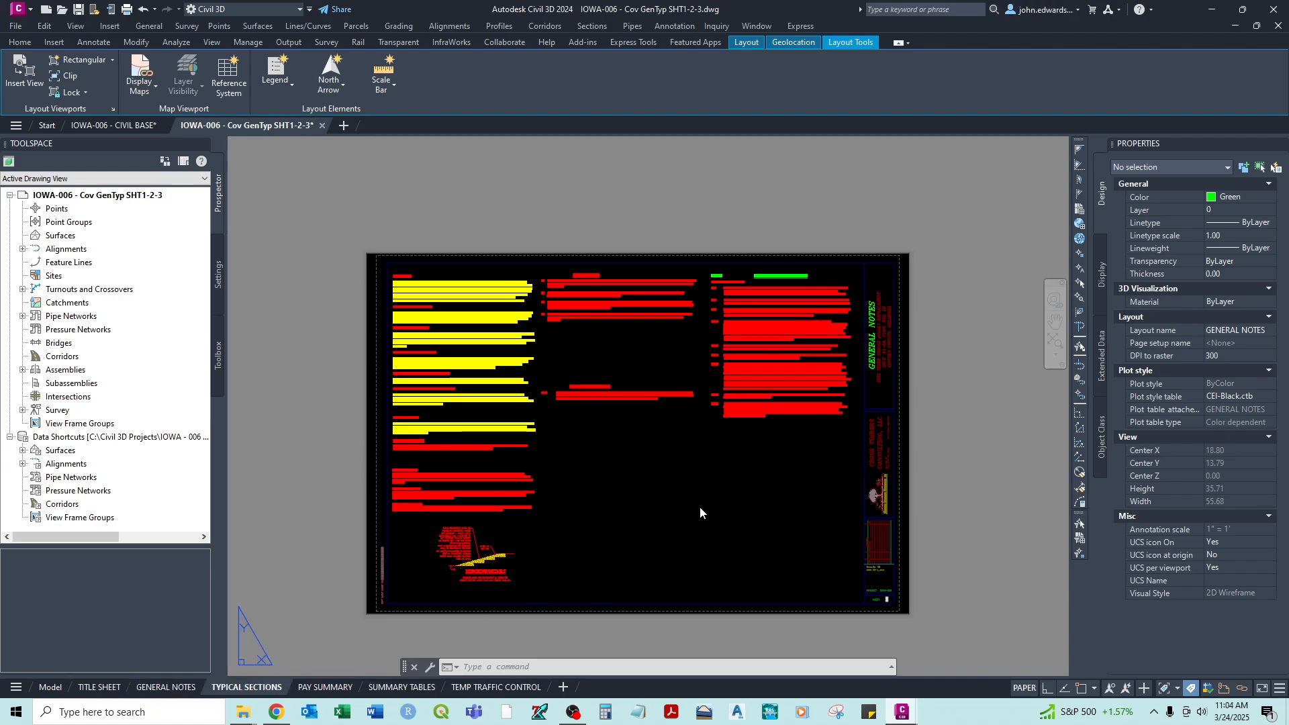
scroll(685, 483, "up", 5)
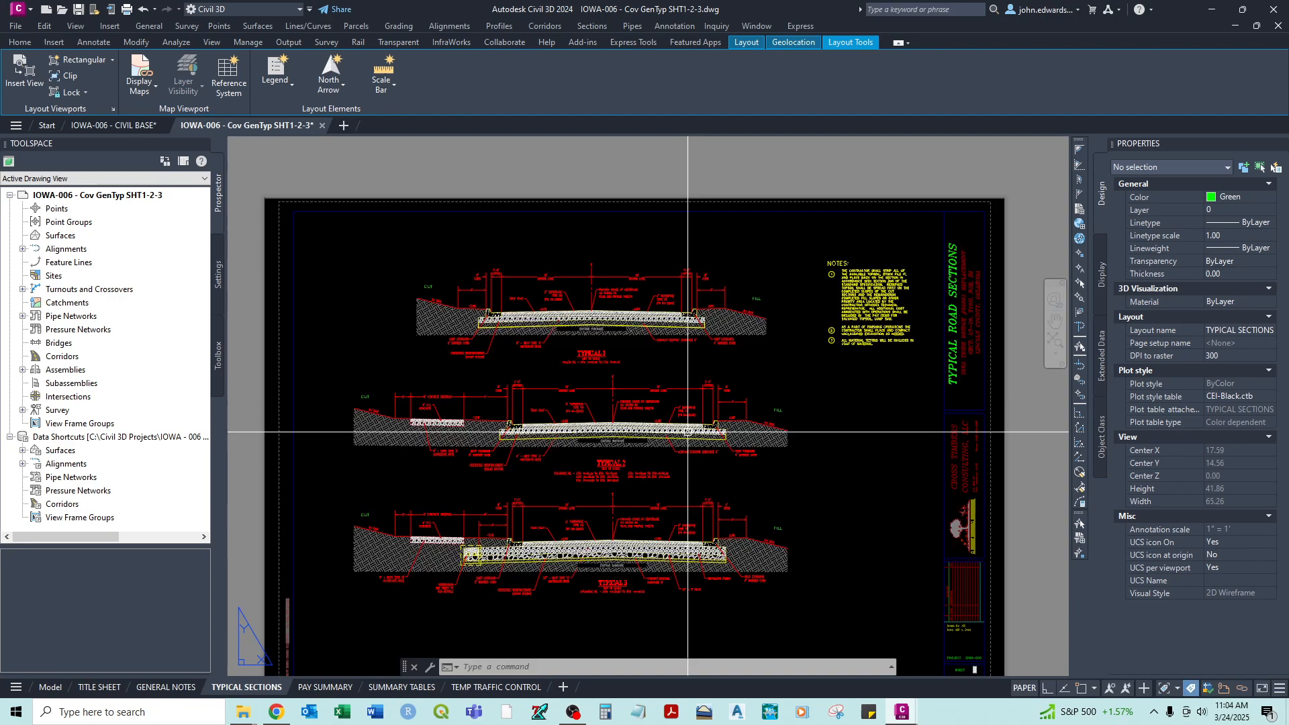
scroll(671, 457, "down", 3)
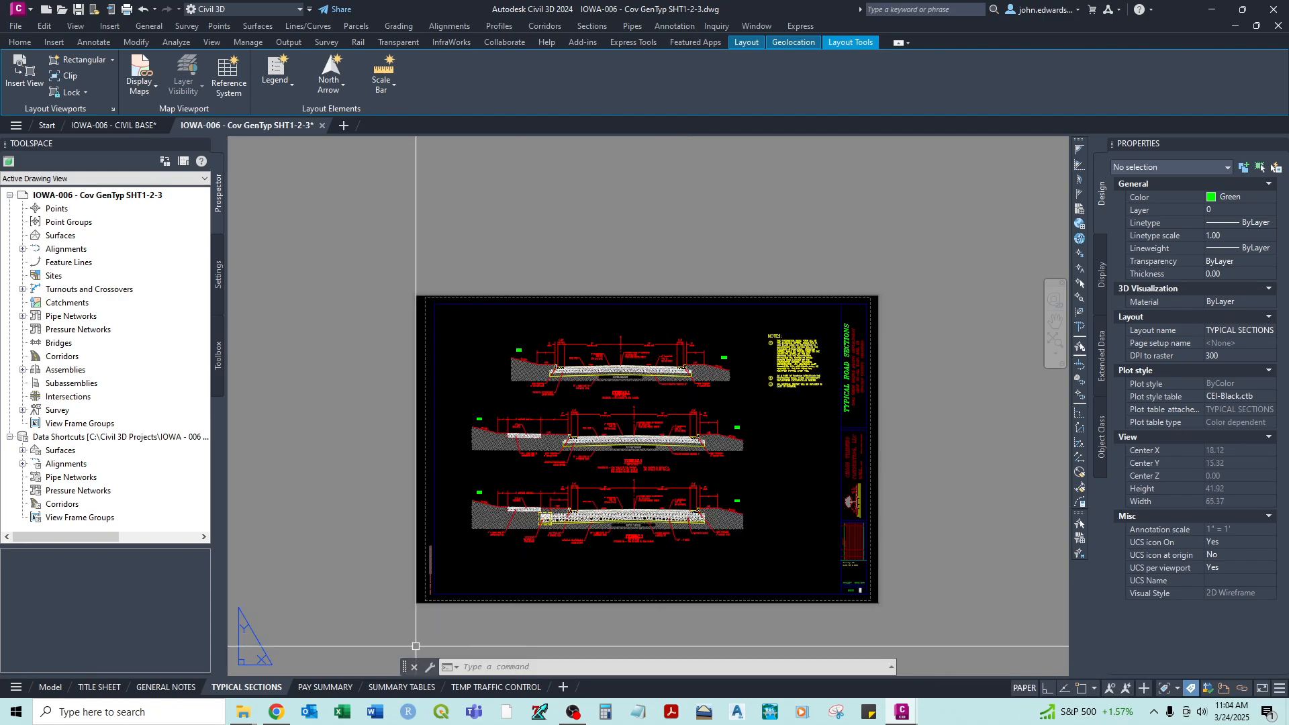
left_click(313, 689)
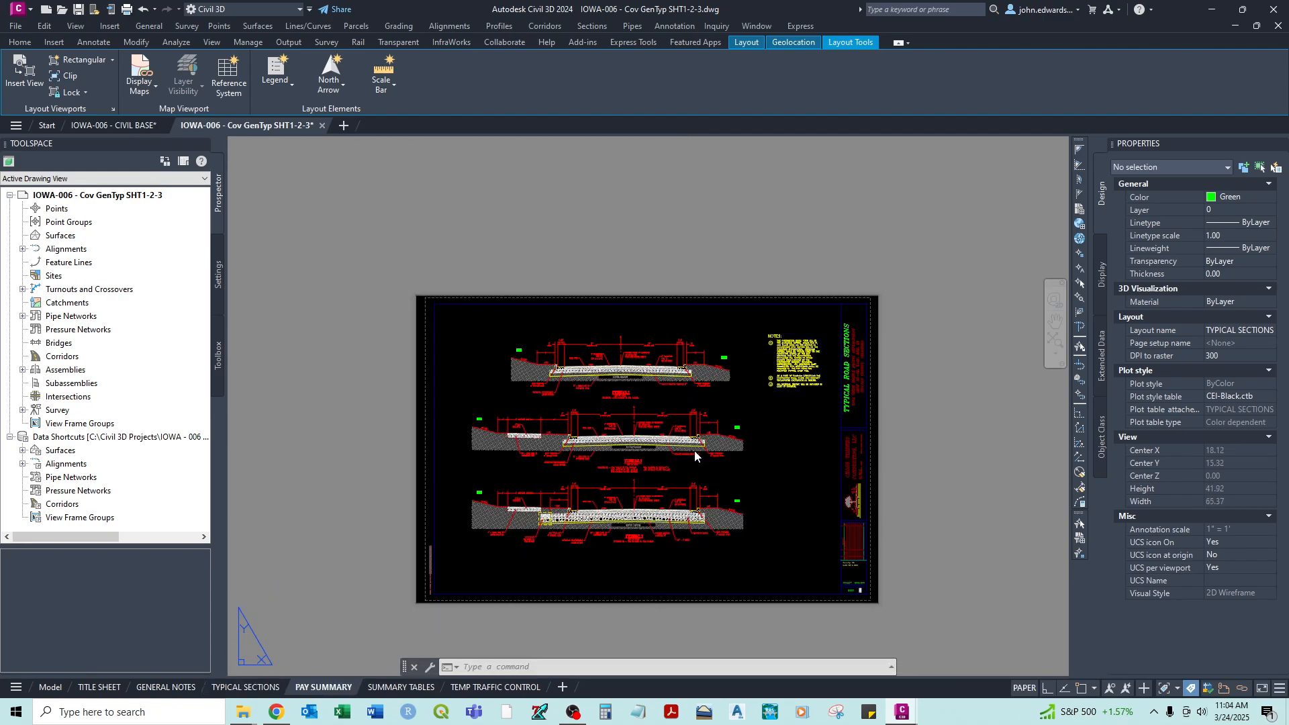
left_click(405, 688)
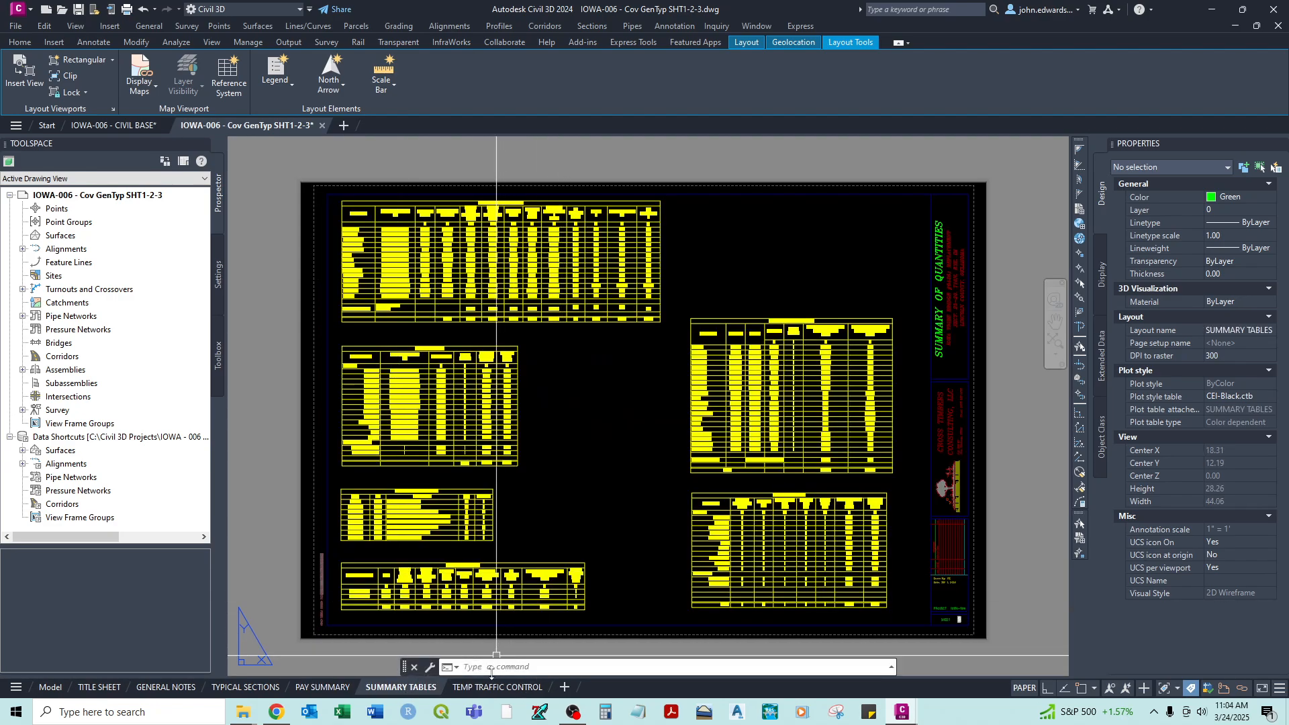
left_click(497, 687)
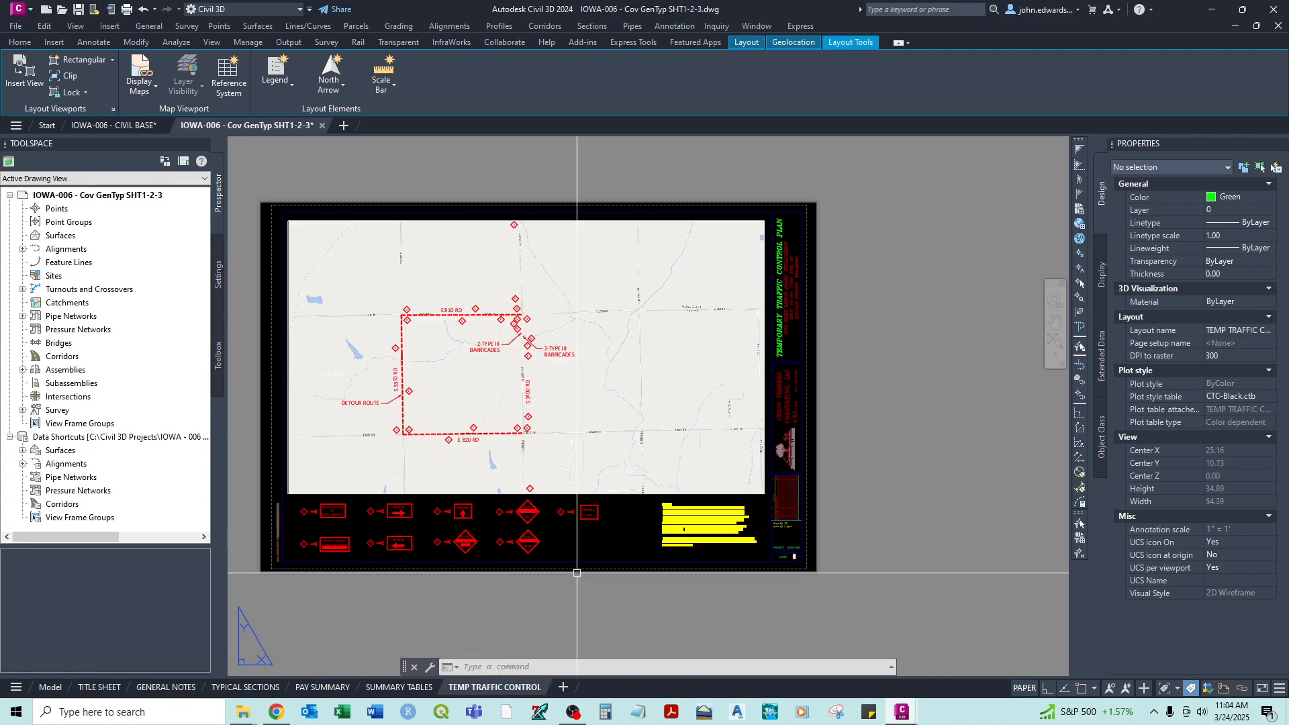
middle_click_drag(636, 527, 697, 566)
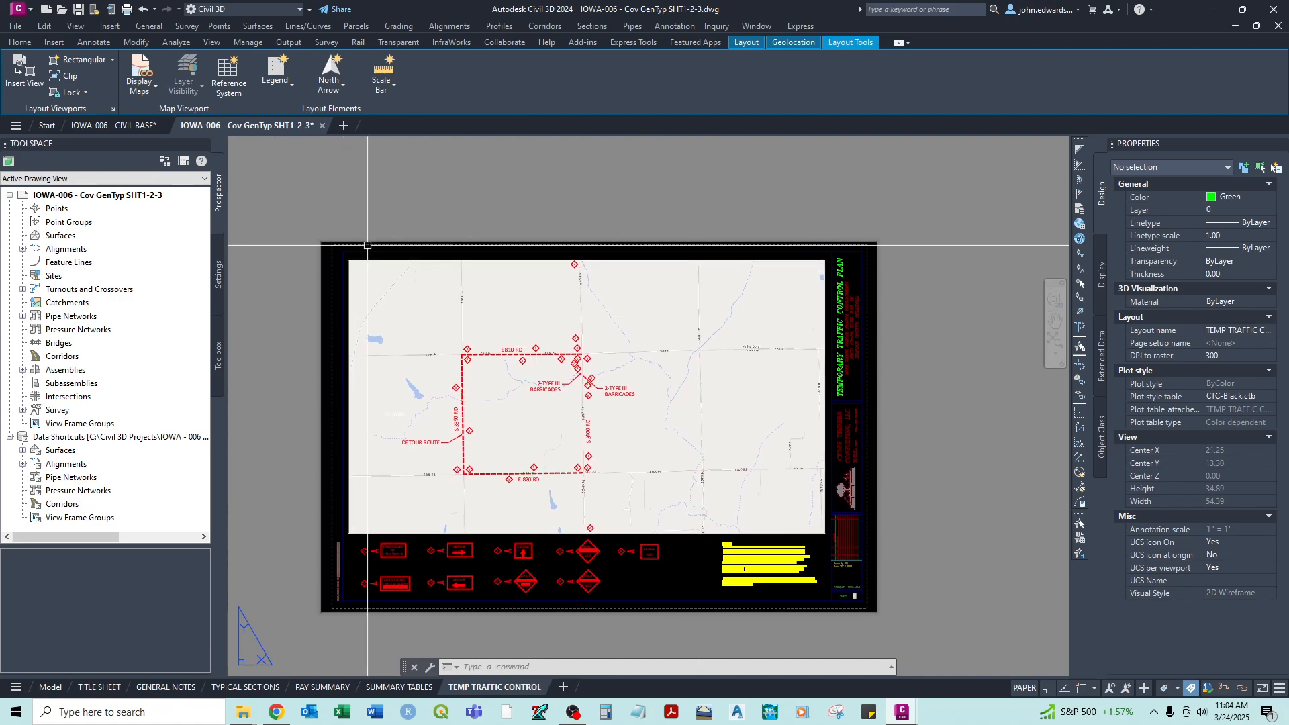
- Open the plot settings of the TITLE SHEET layout and set the plot style table to CTC-Black.ctb
left_click(103, 687)
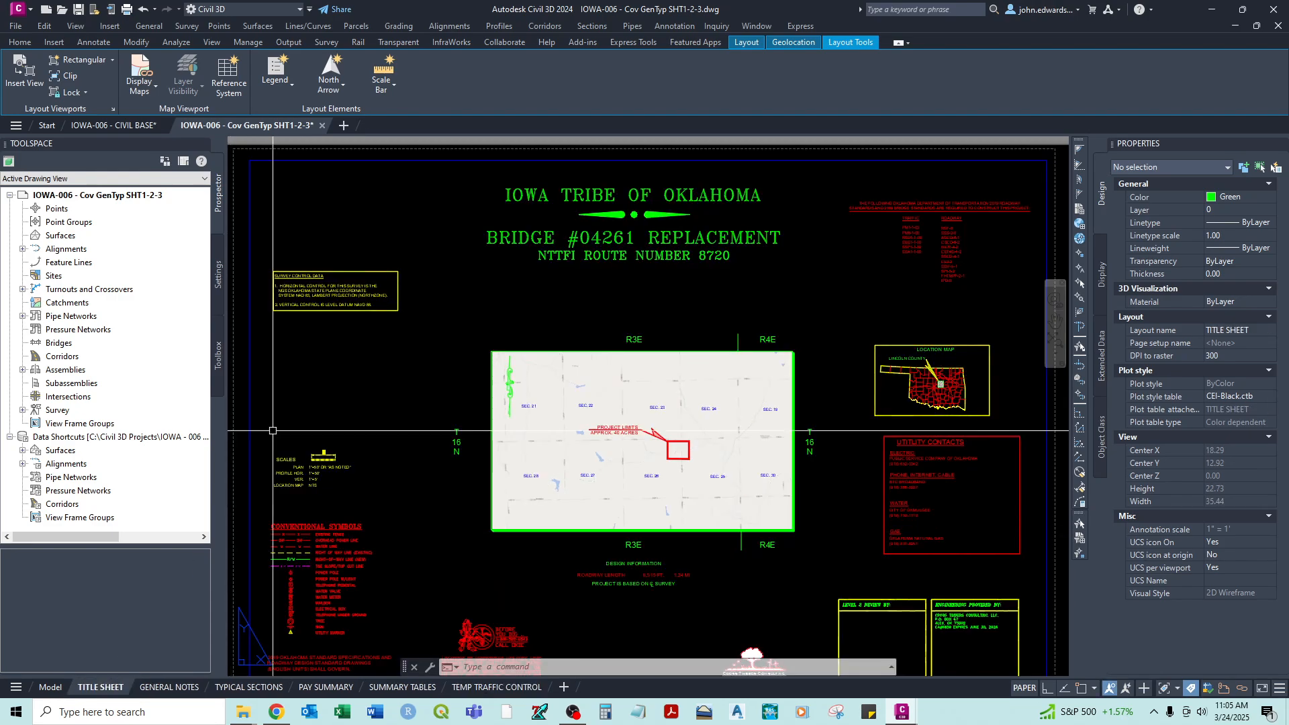
scroll(749, 440, "down", 3)
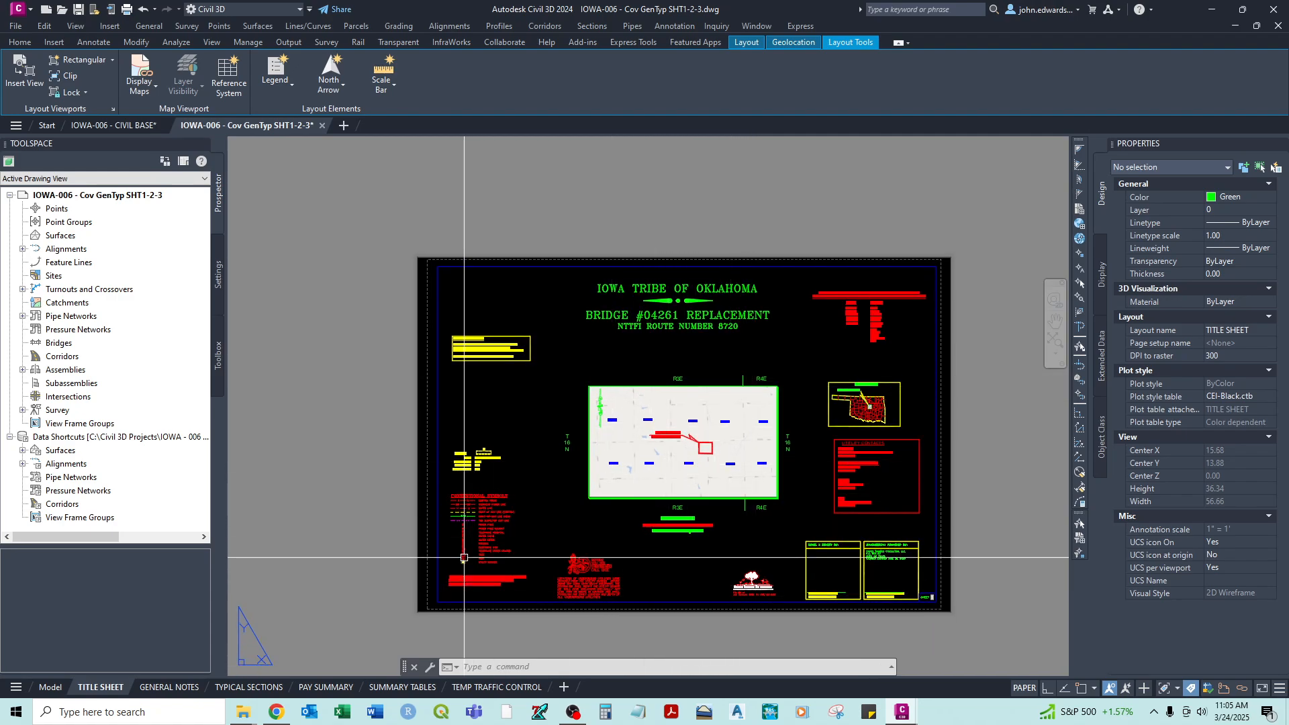
right_click(106, 691)
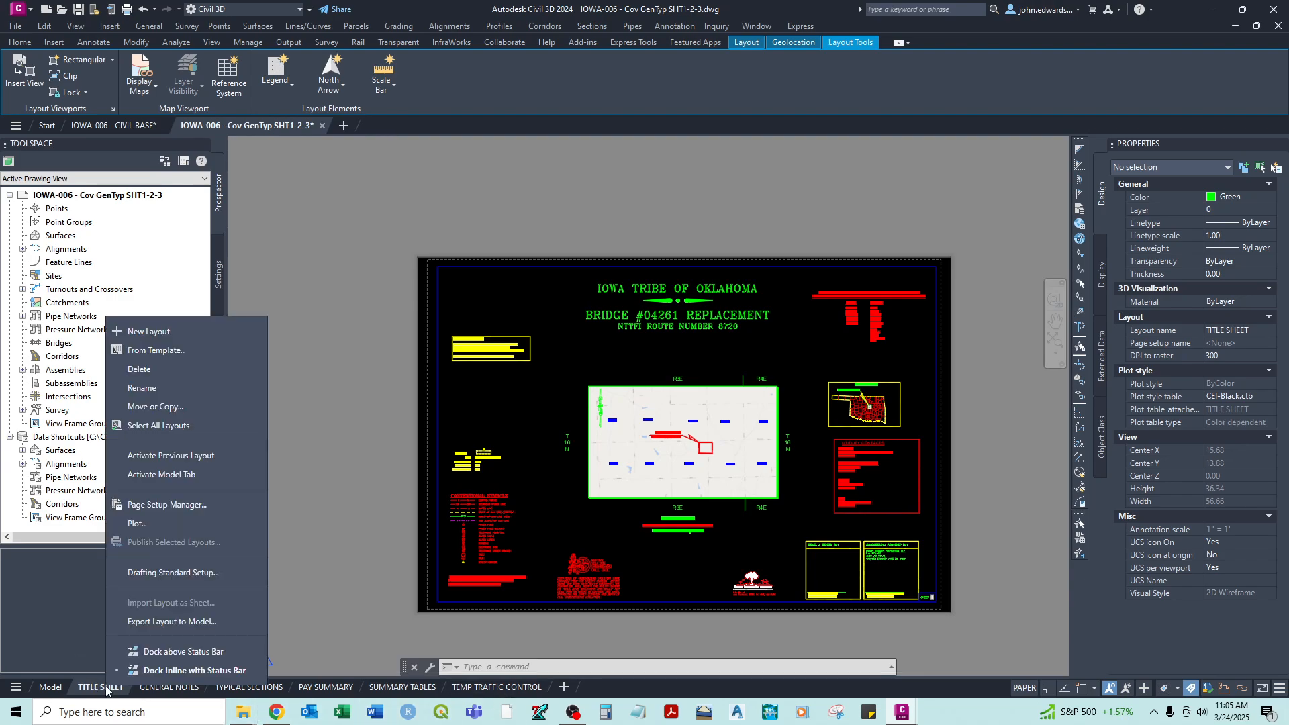
left_click(137, 524)
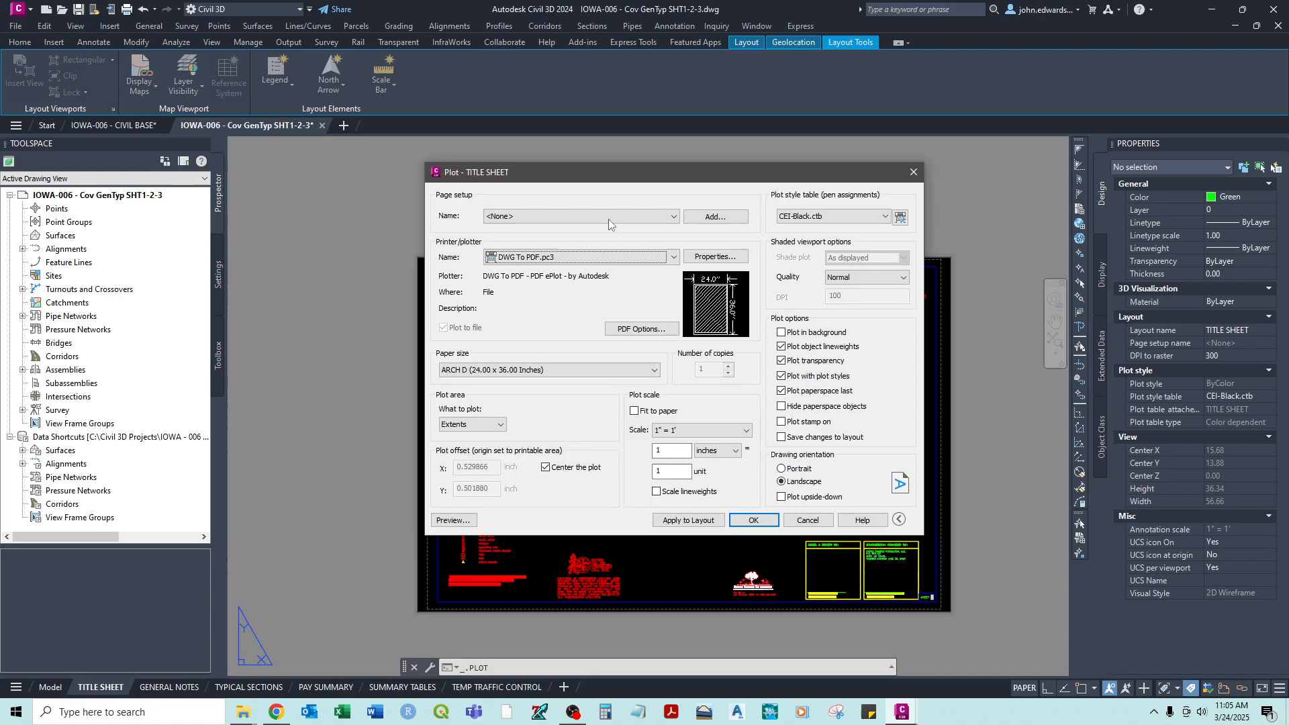
left_click(835, 215)
left_click(822, 267)
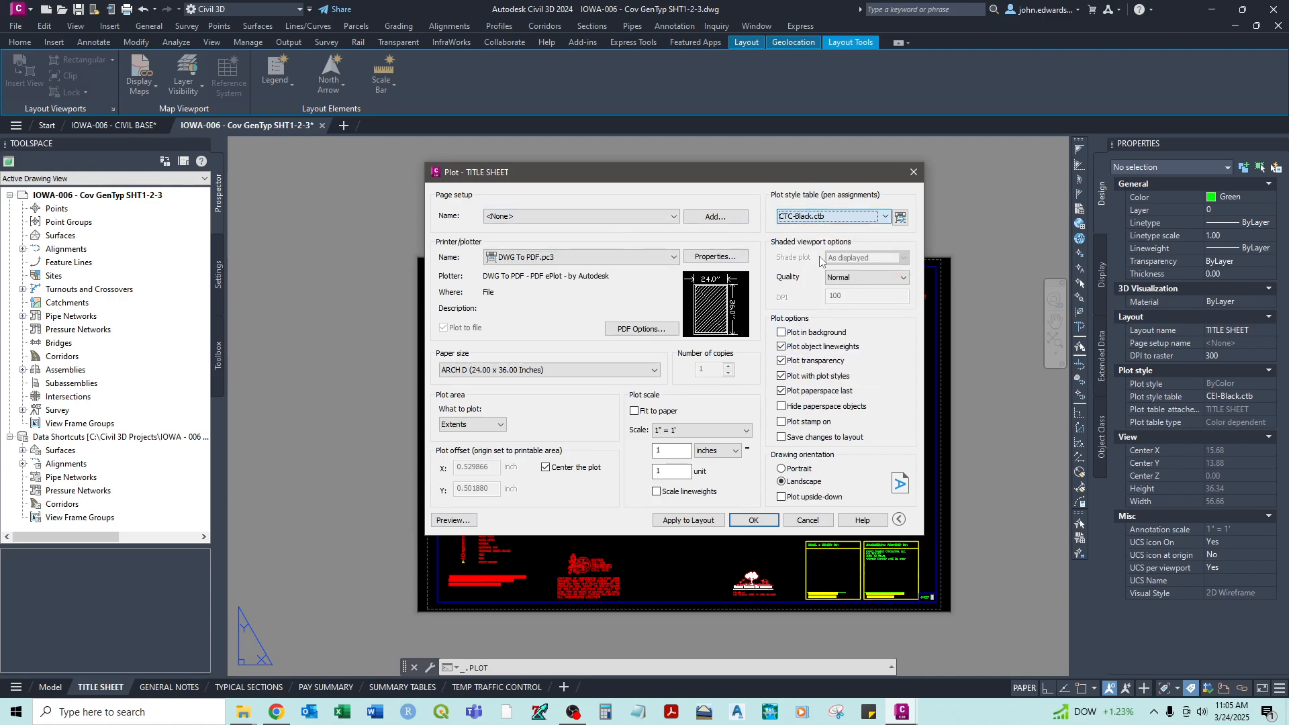
left_click(828, 217)
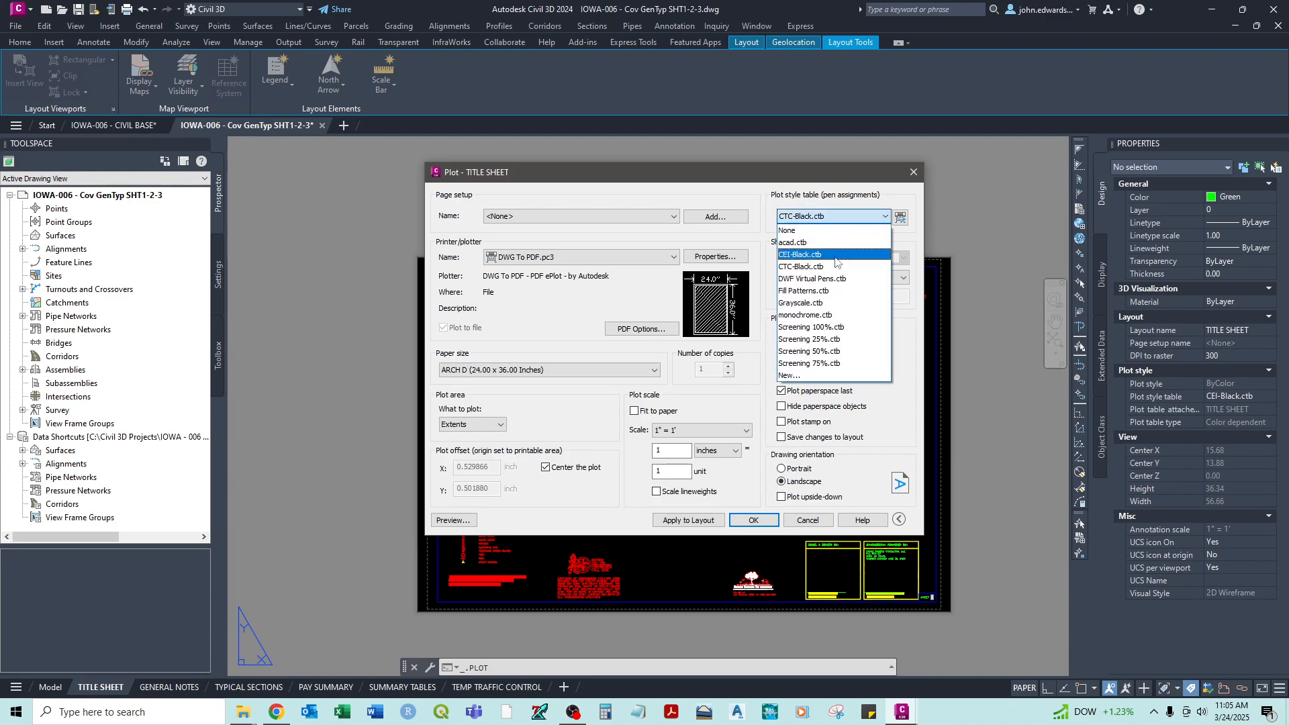
left_click(807, 268)
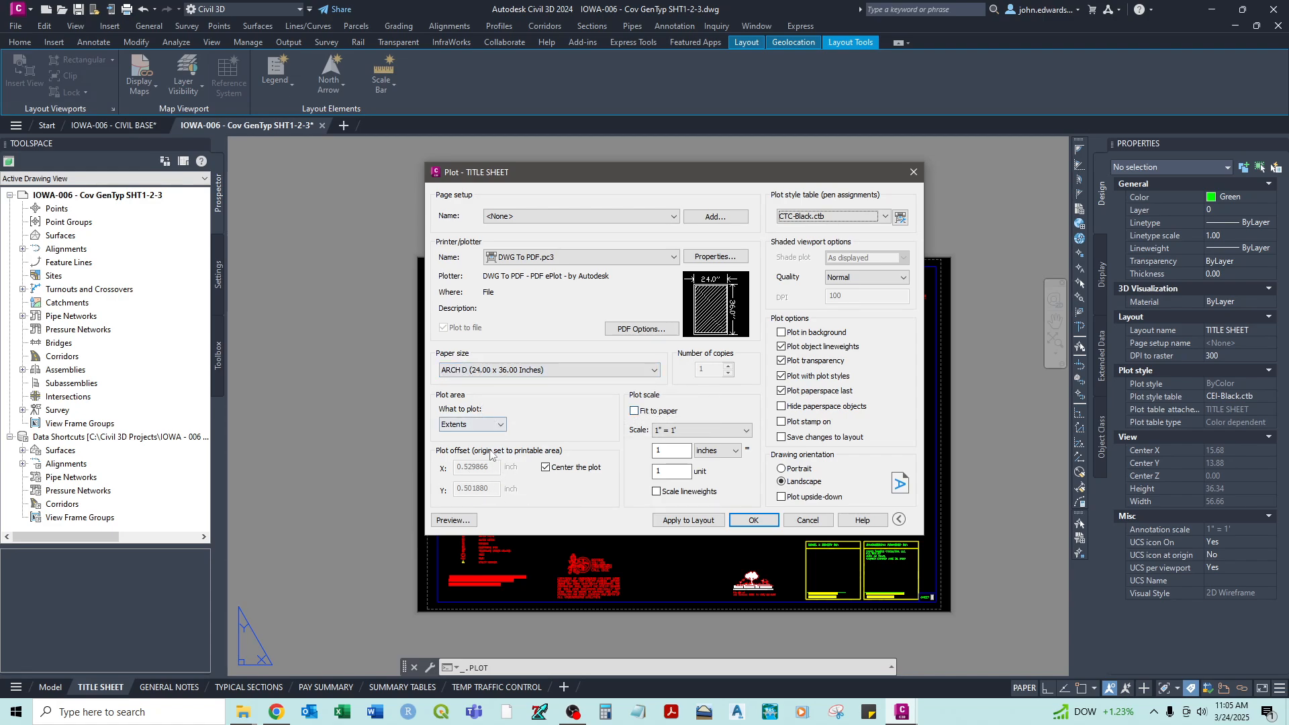
- Turn off centering of the title sheet plot and set its plot area to Layout
left_click(547, 468)
left_click(500, 425)
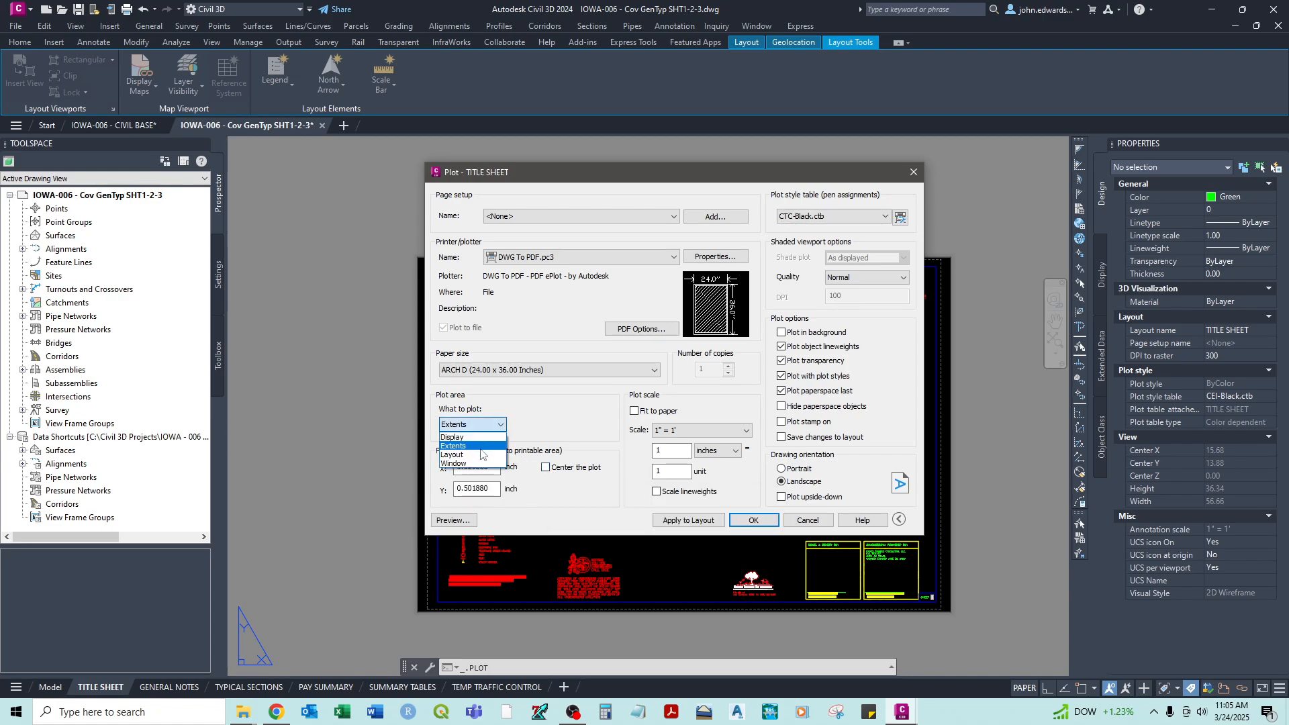
left_click(484, 451)
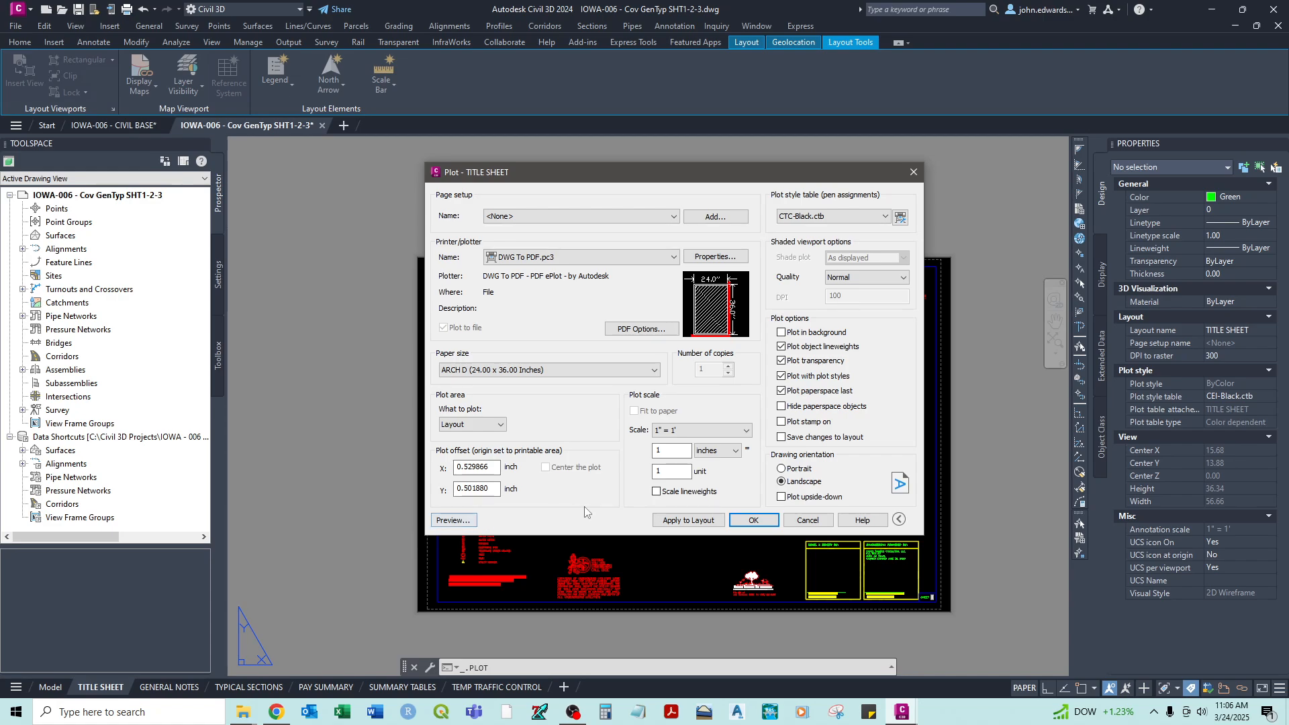
- Preview the title sheet plot, apply the settings to the layout and close the plot settings without plotting
left_click(456, 521)
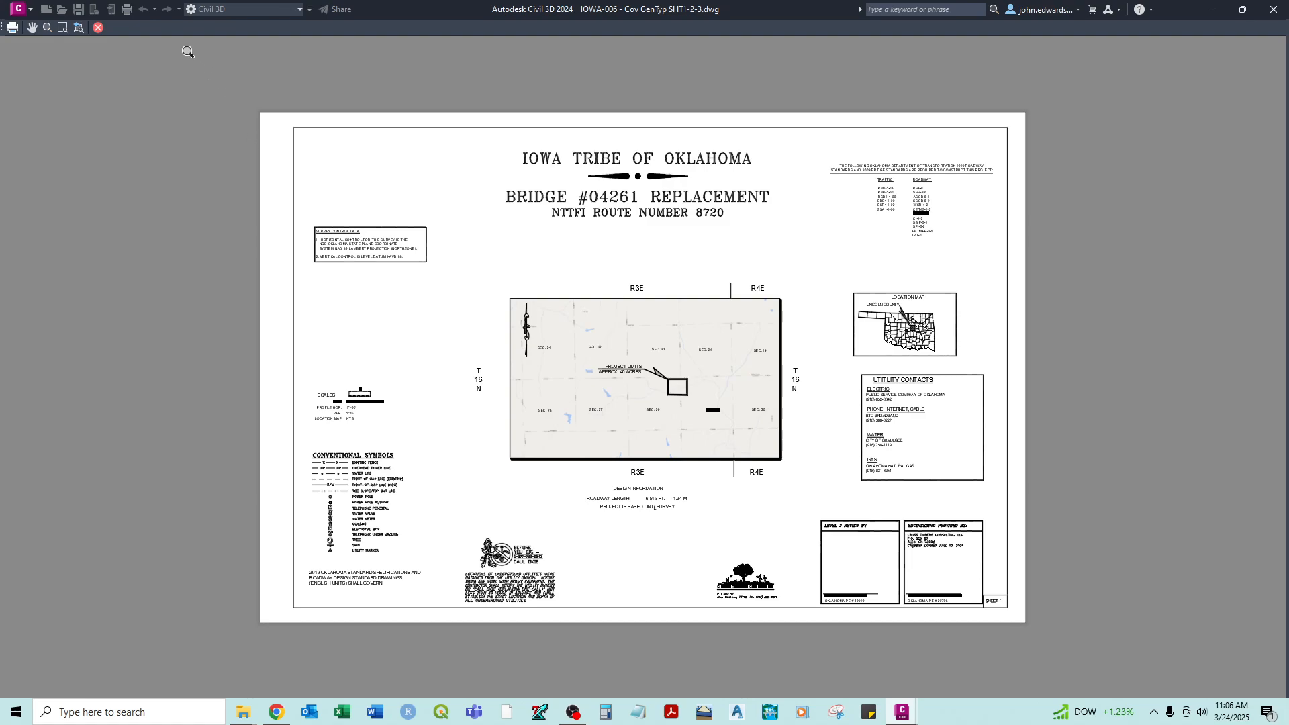
left_click(98, 28)
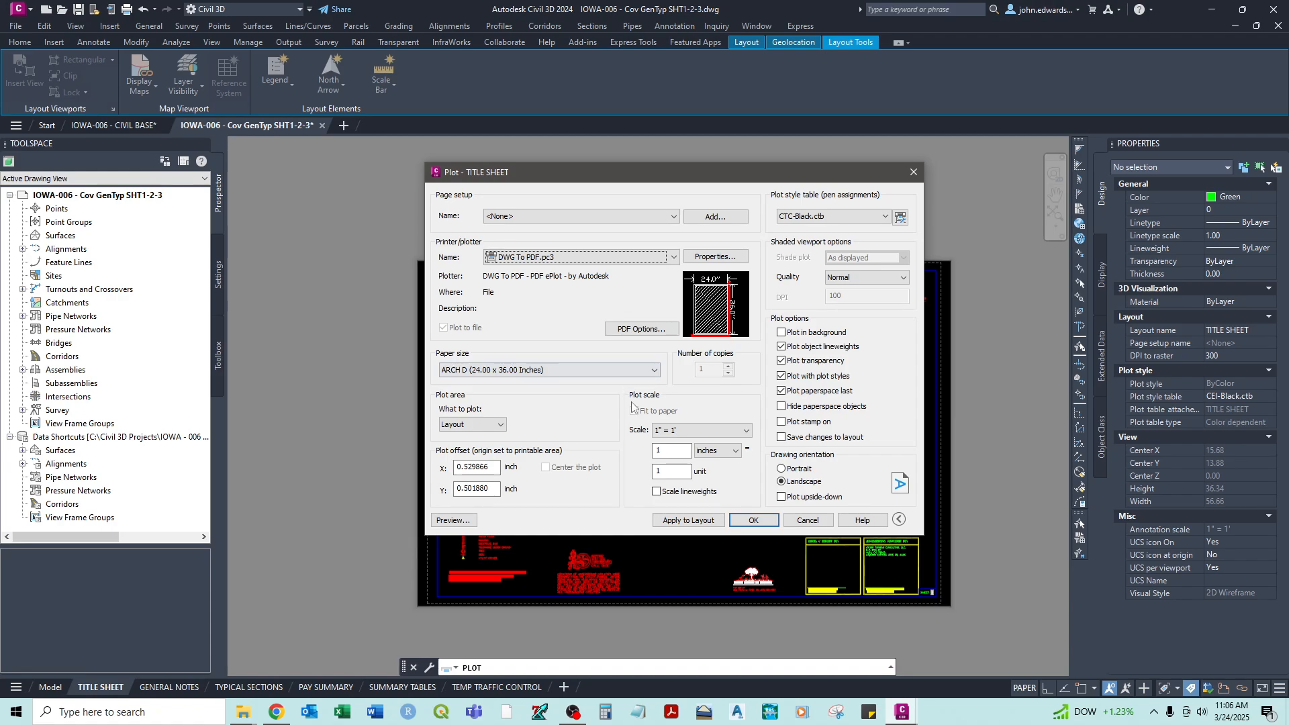
left_click(692, 521)
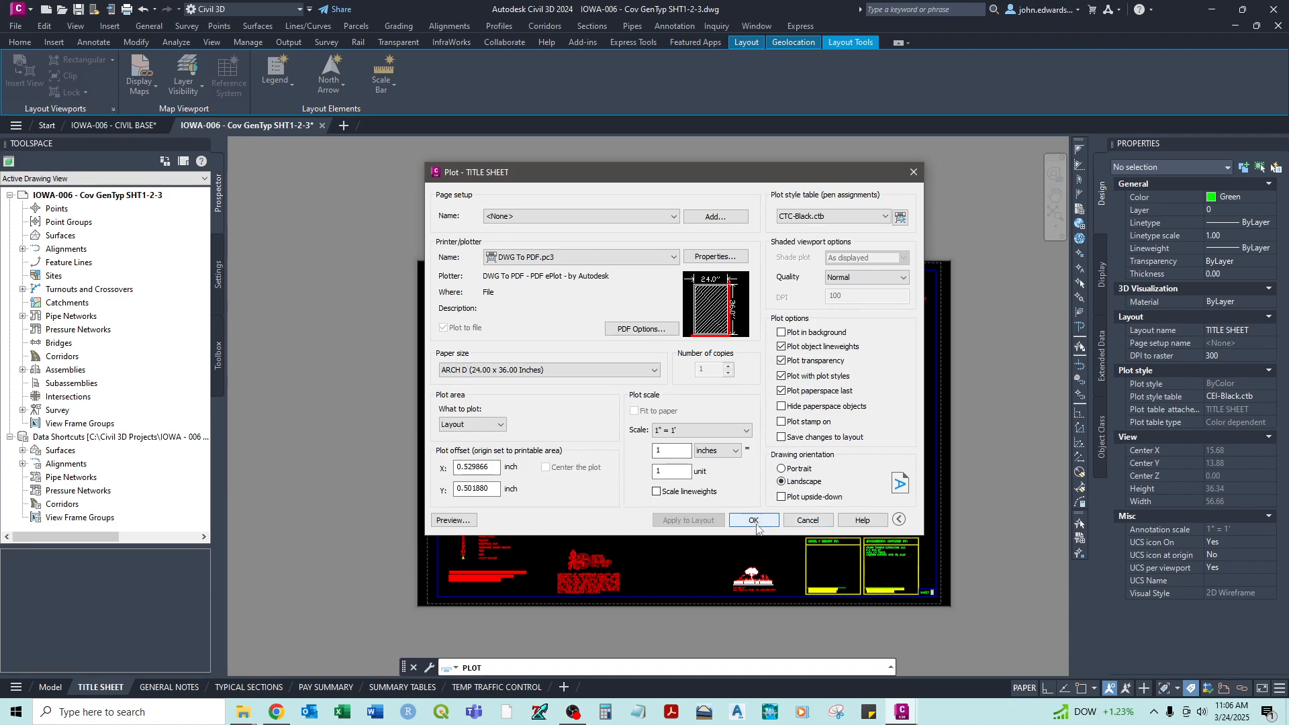
left_click(808, 520)
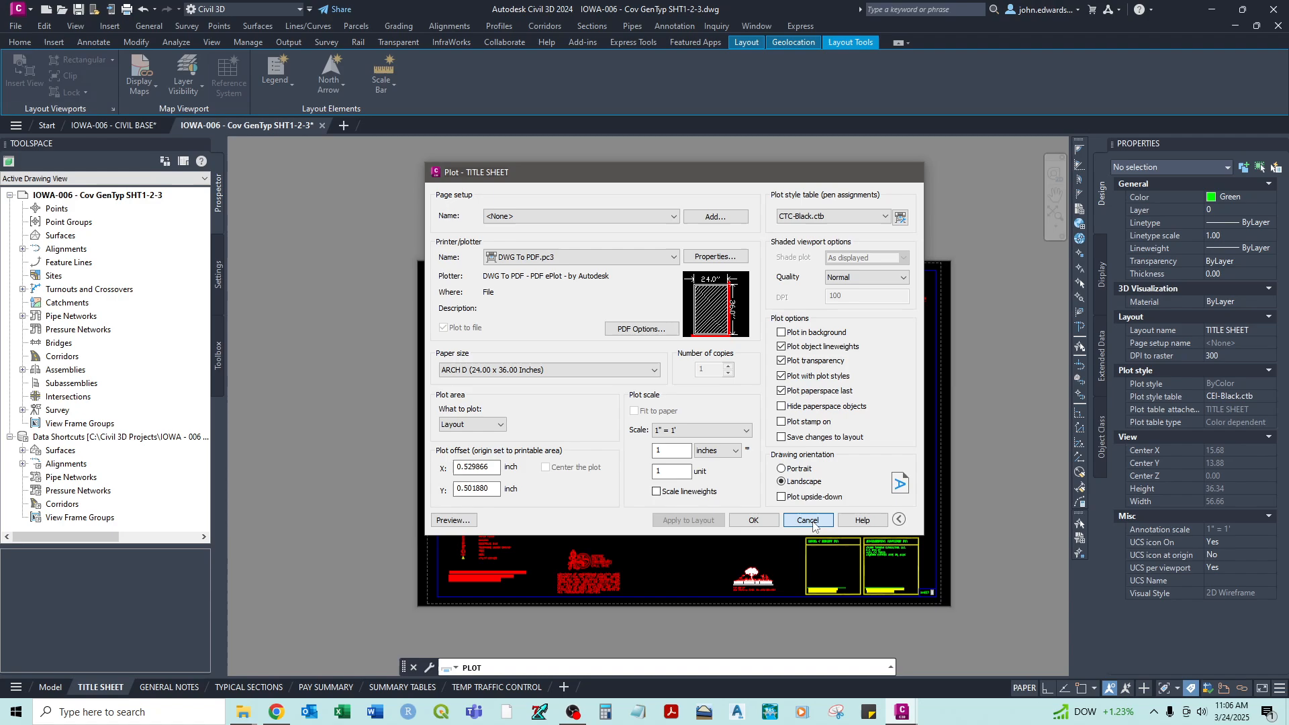
- Open the plot settings of the GENERAL NOTES layout and set the plot style table to CTC-Black.ctb
left_click(175, 690)
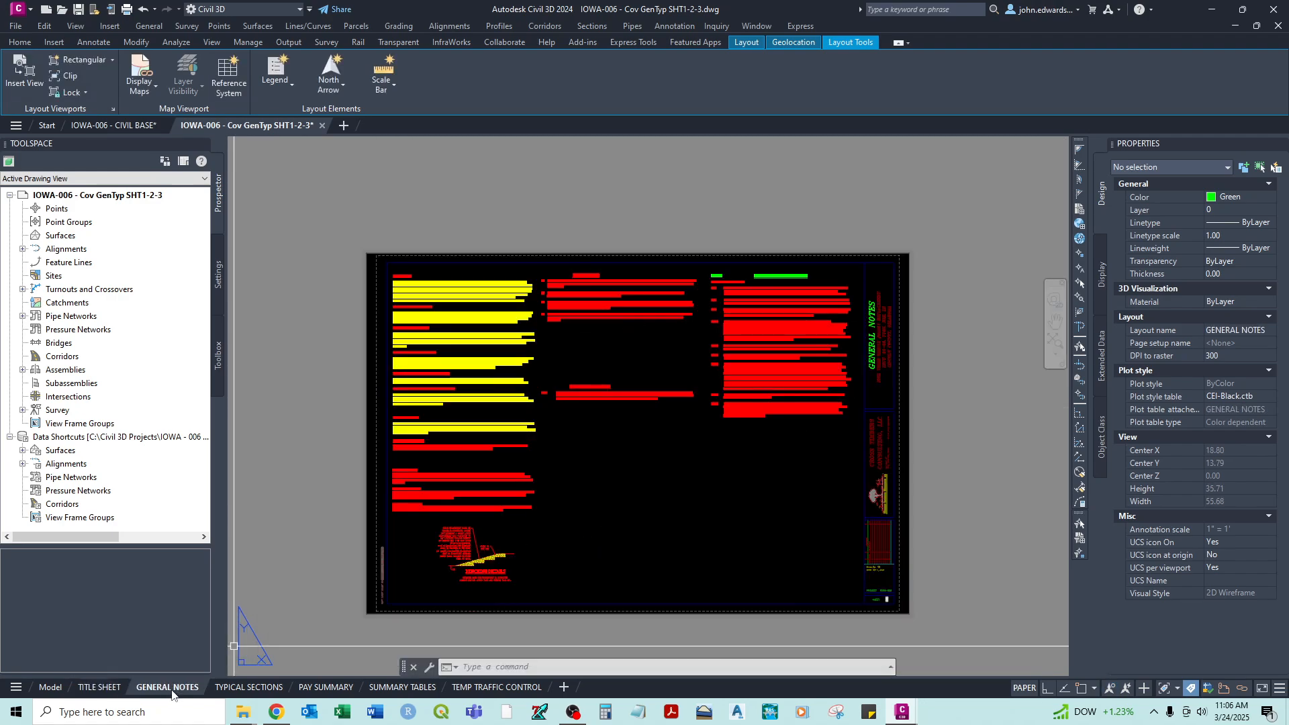
right_click(175, 690)
left_click(220, 528)
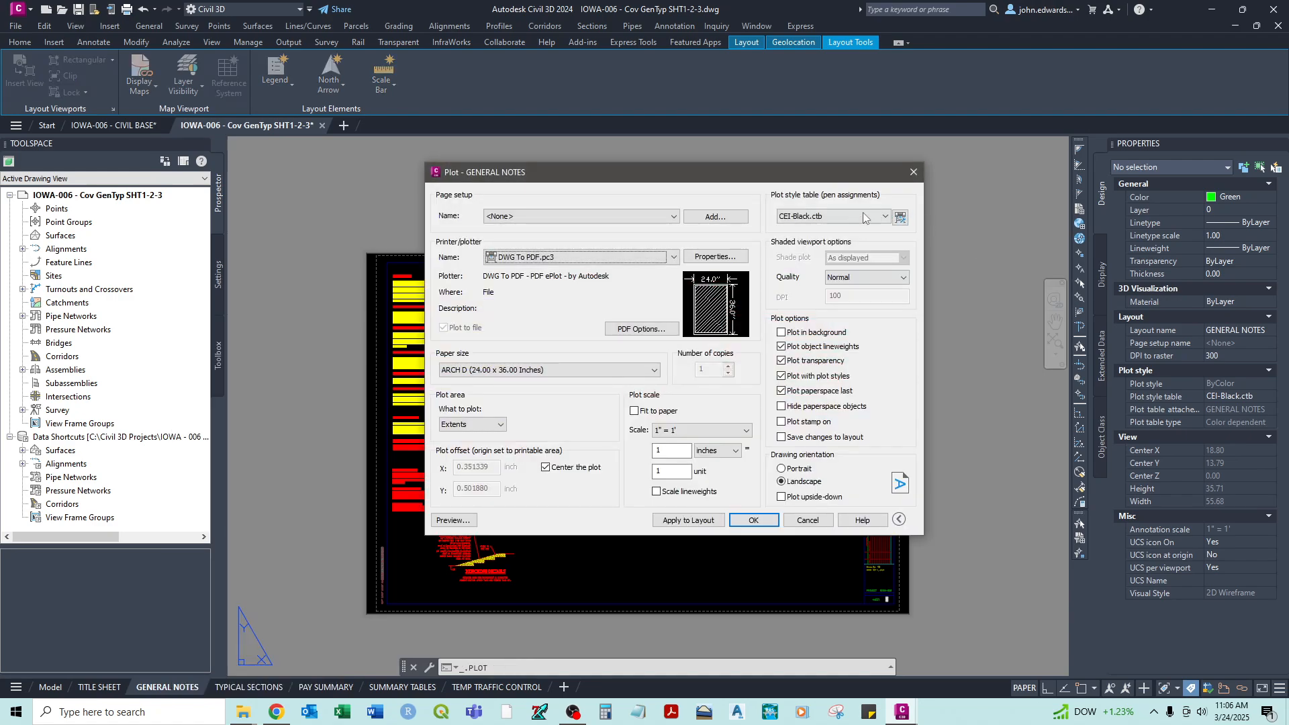
left_click(823, 216)
left_click(818, 267)
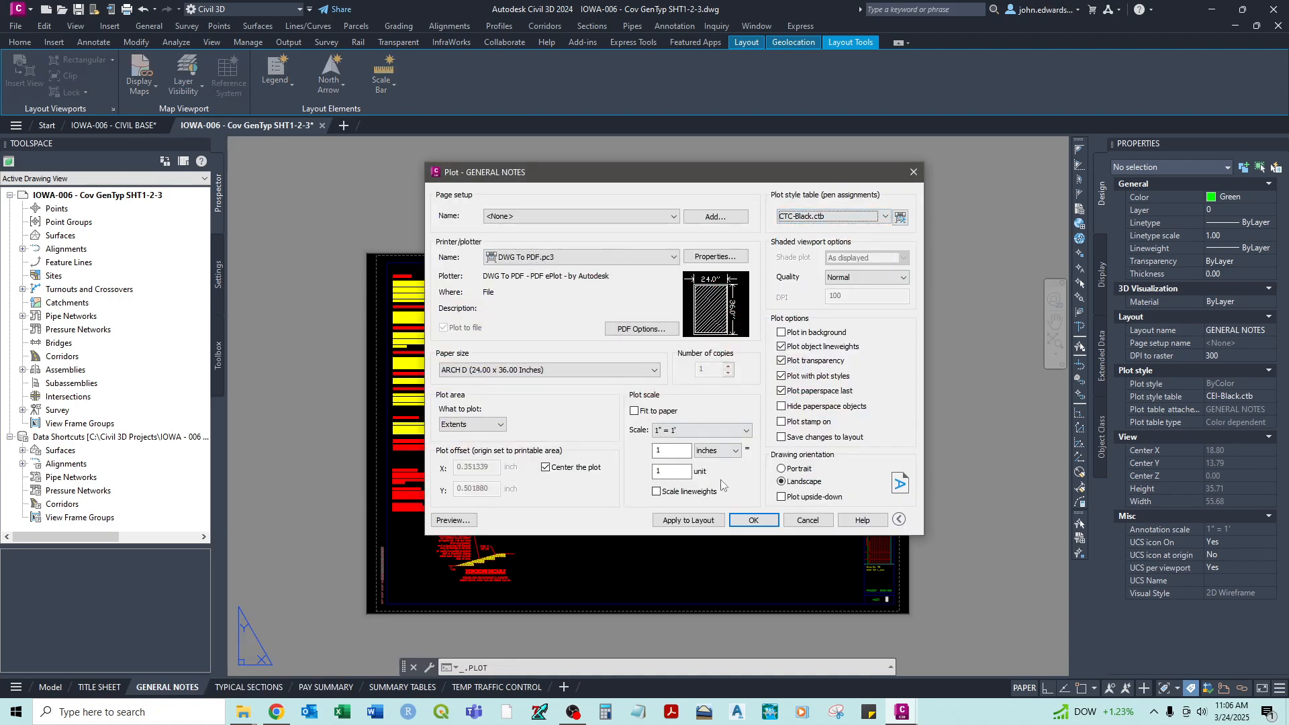
- Turn off centering of the general notes plot and set its plot area to Layout
left_click(545, 466)
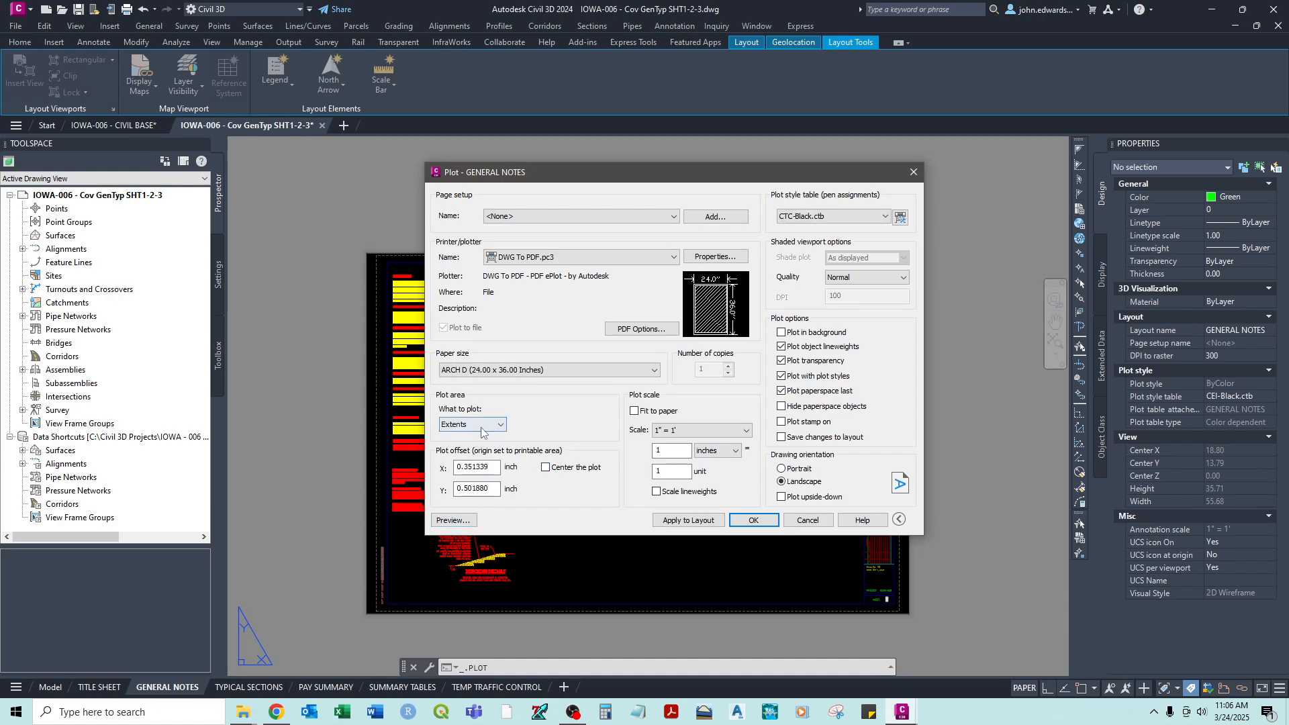
left_click(472, 425)
left_click(474, 456)
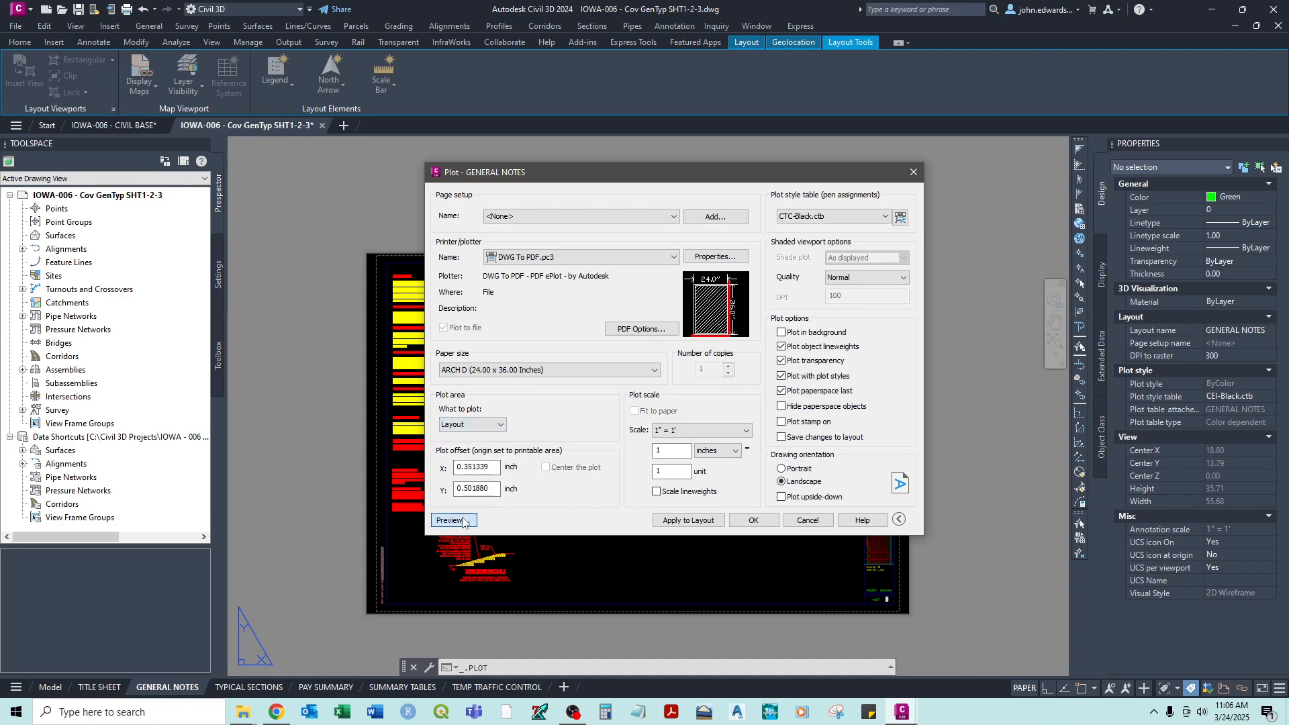
- Preview the general notes plot, apply the settings to the layout and close the plot settings without plotting
left_click(466, 515)
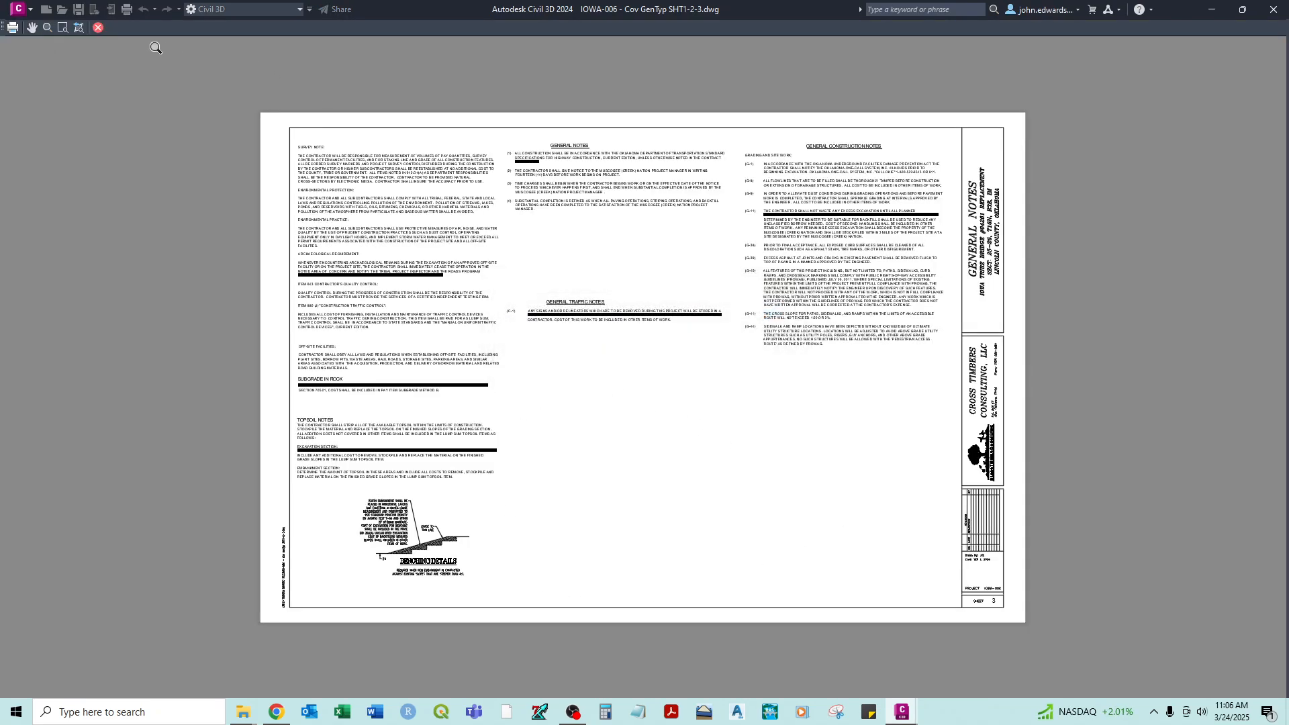
left_click(102, 28)
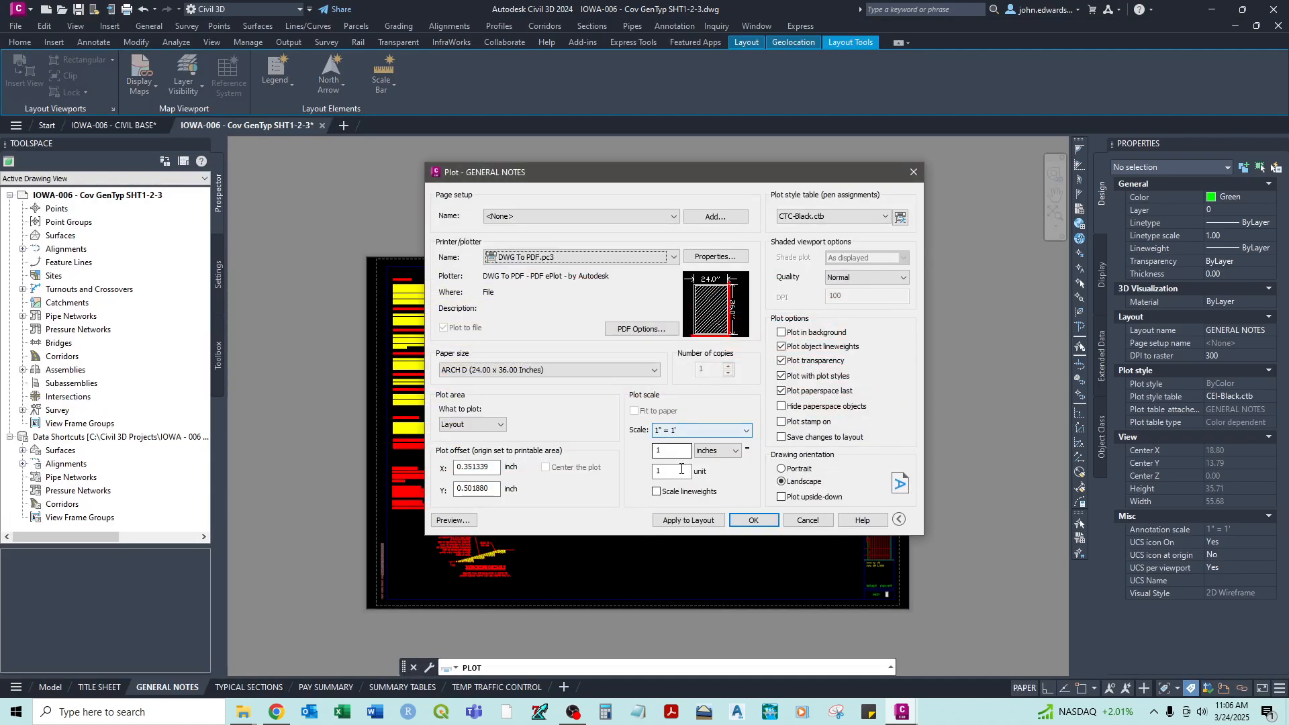
left_click(684, 521)
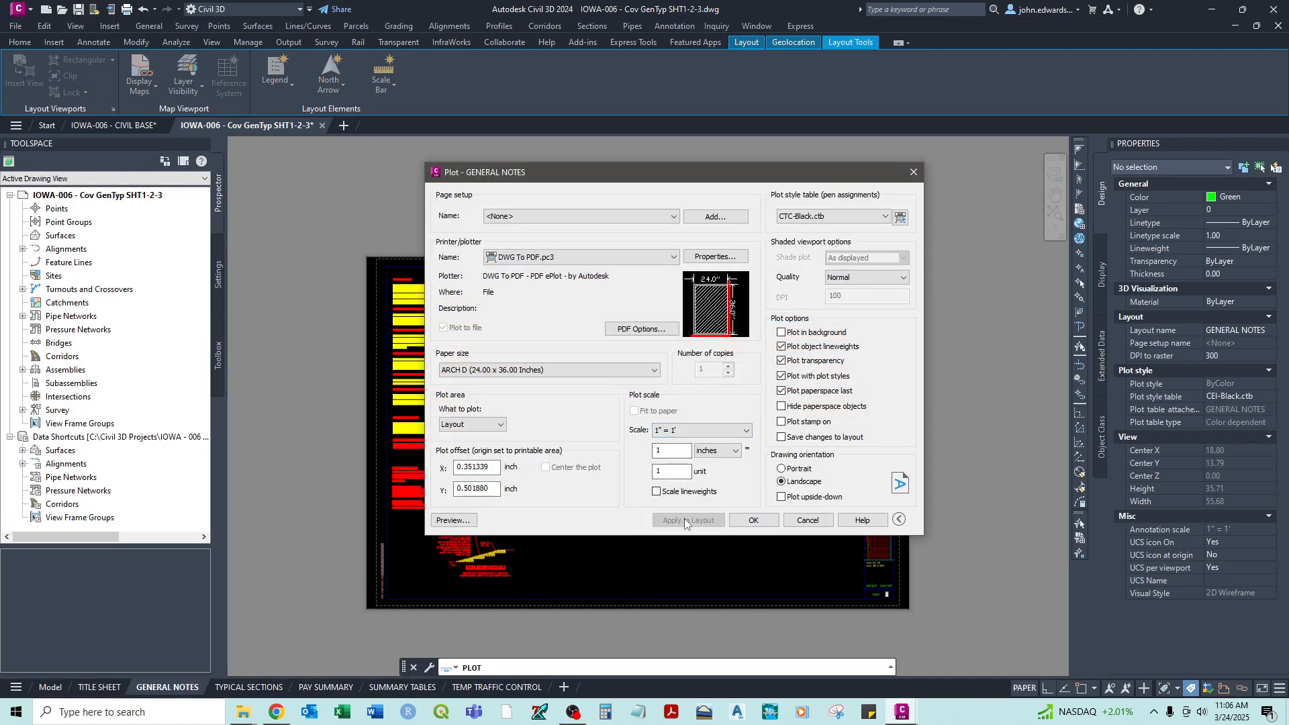
left_click(808, 520)
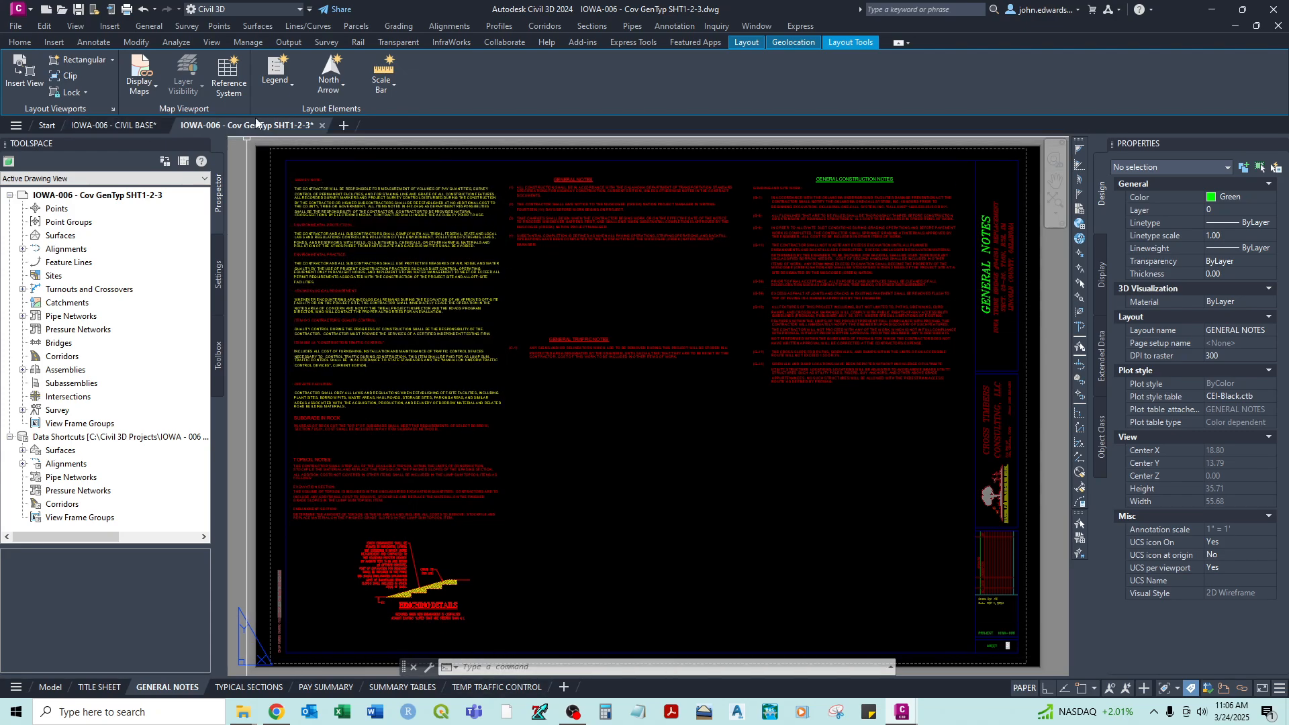
- Look over the layouts in the IOWA-006 - CIVIL BASE drawing and return to the IOWA-006 - Cov GenTyp SHT1-2-3 drawing
left_click(103, 124)
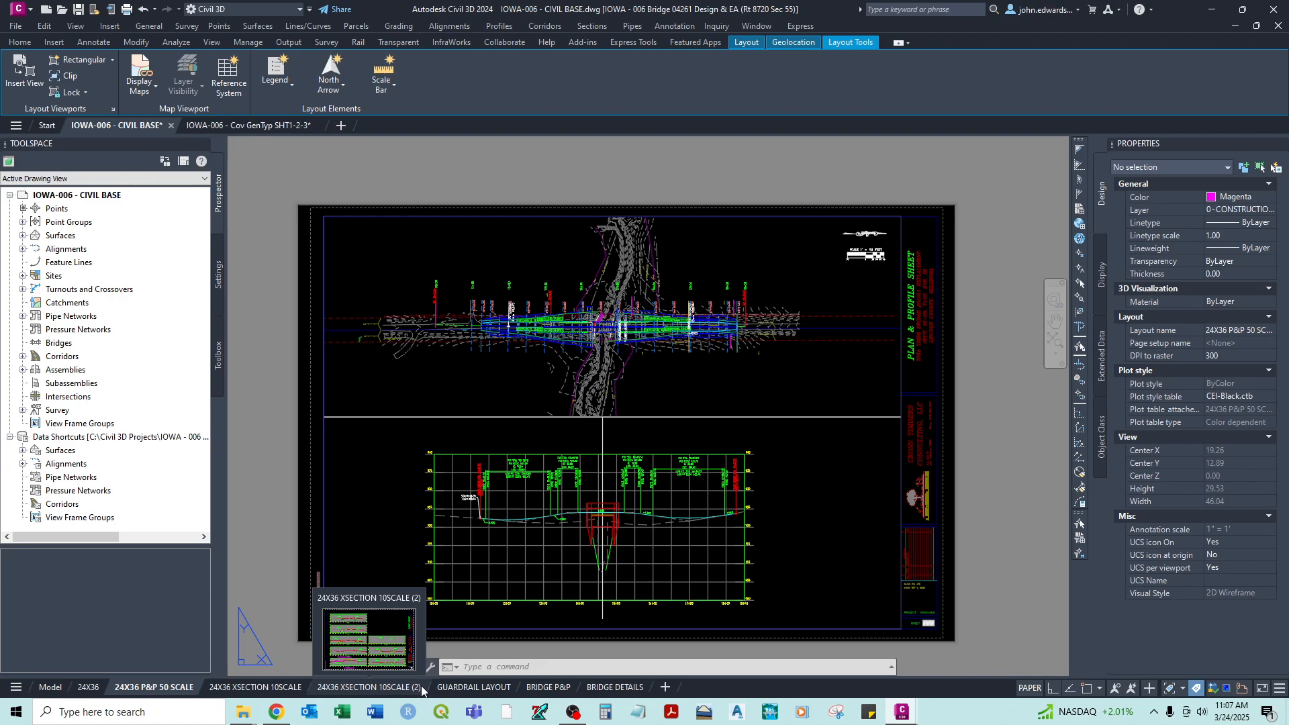
mouse_move(506, 690)
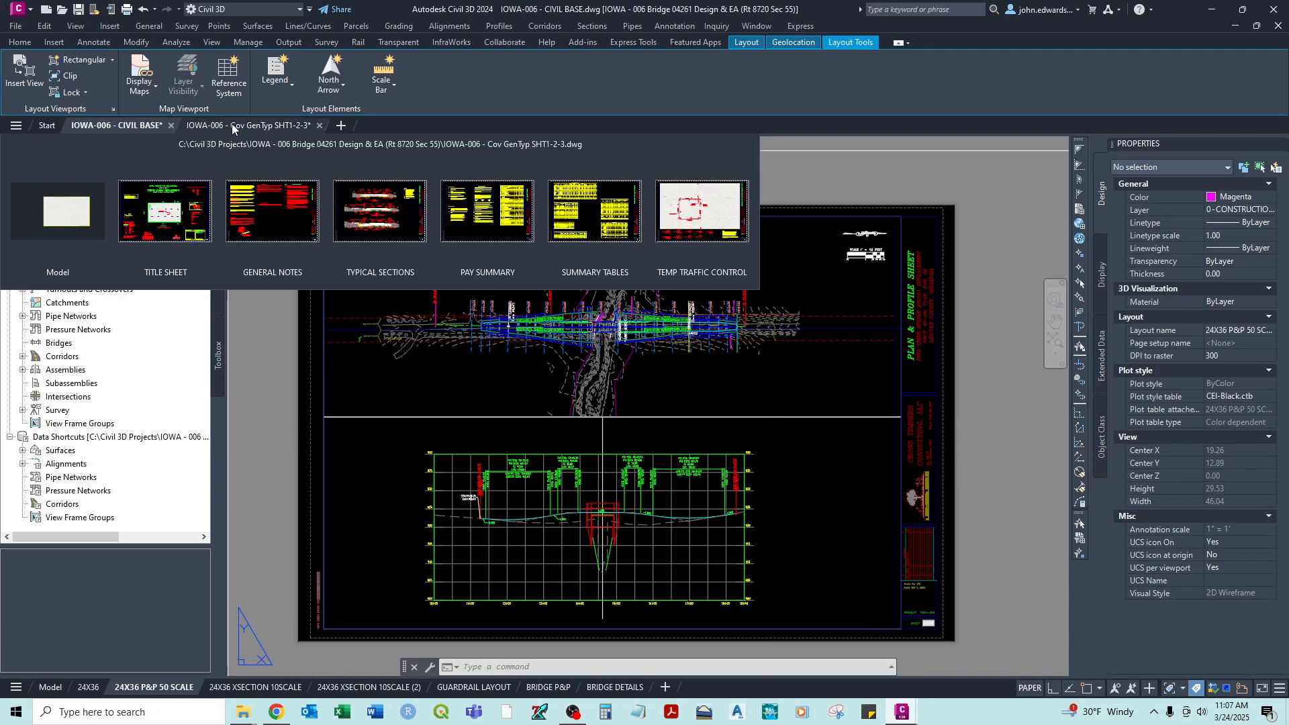
left_click(232, 124)
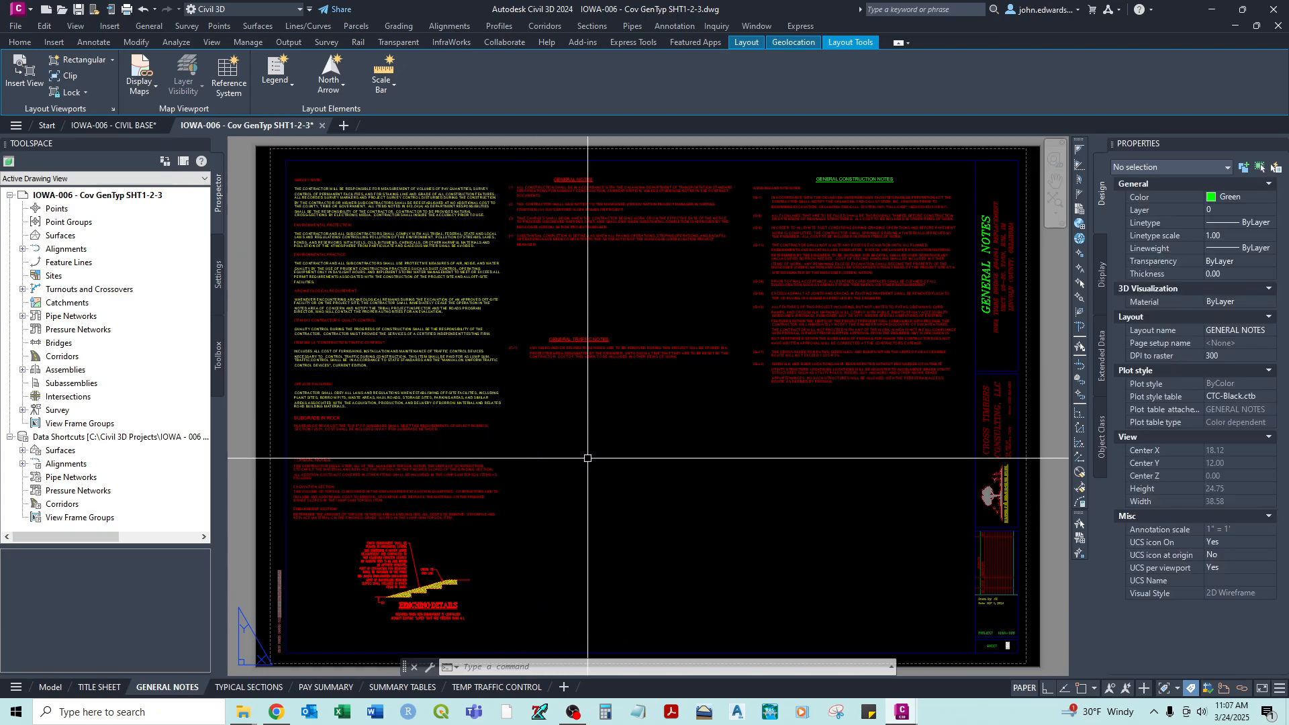
- Inspect the sheet margins and the border external reference on the GENERAL NOTES layout, leaving nothing selected
middle_click_drag(572, 450, 594, 451)
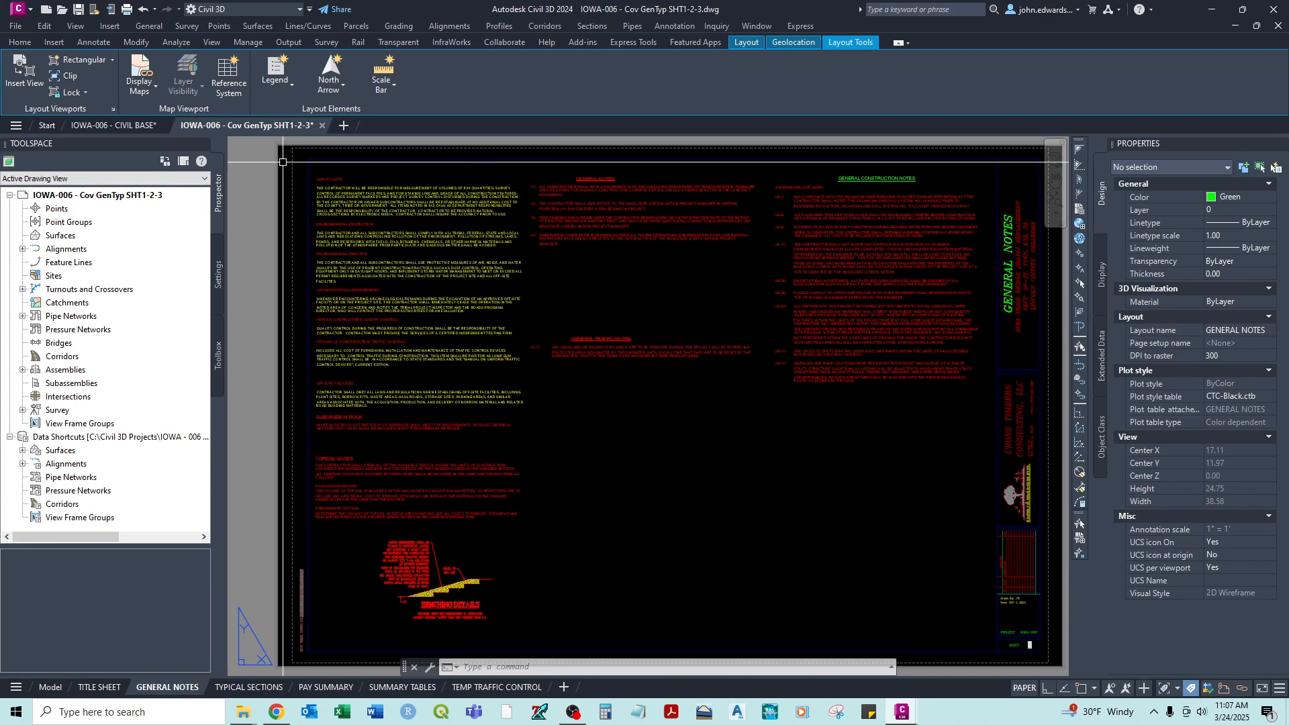
middle_click_drag(652, 430, 615, 421)
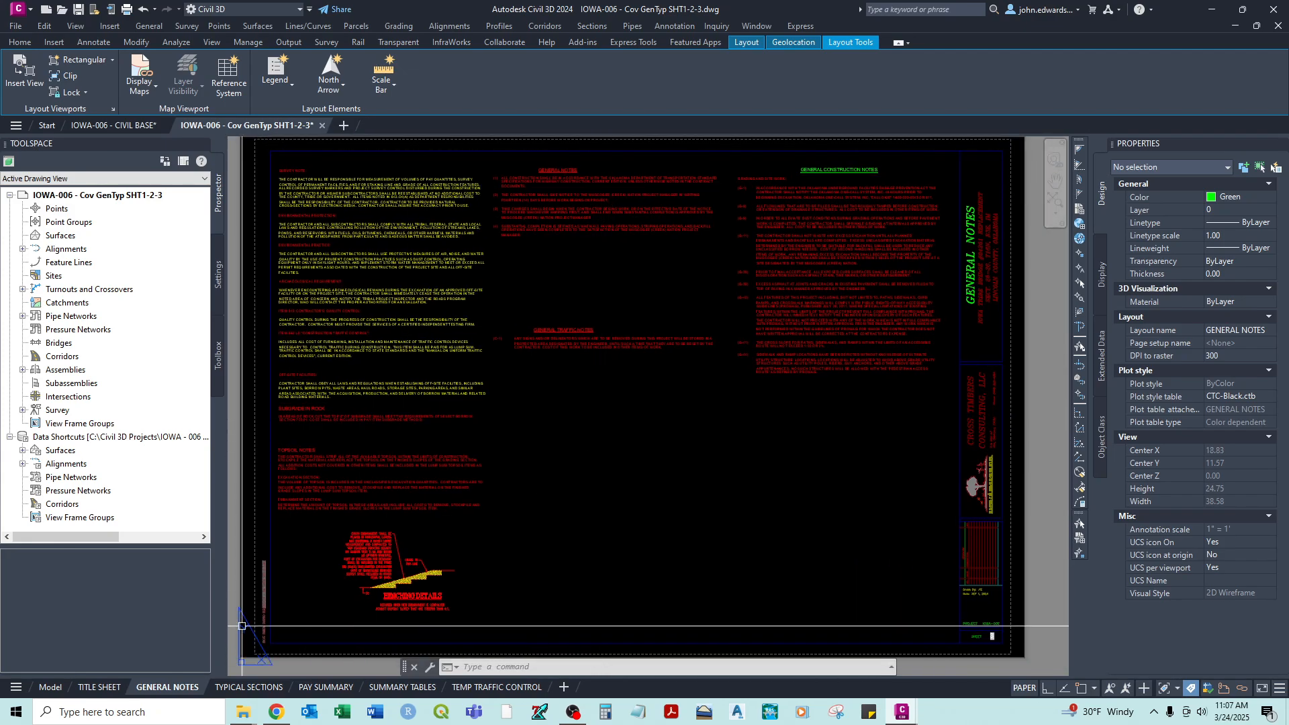
left_click(1001, 402)
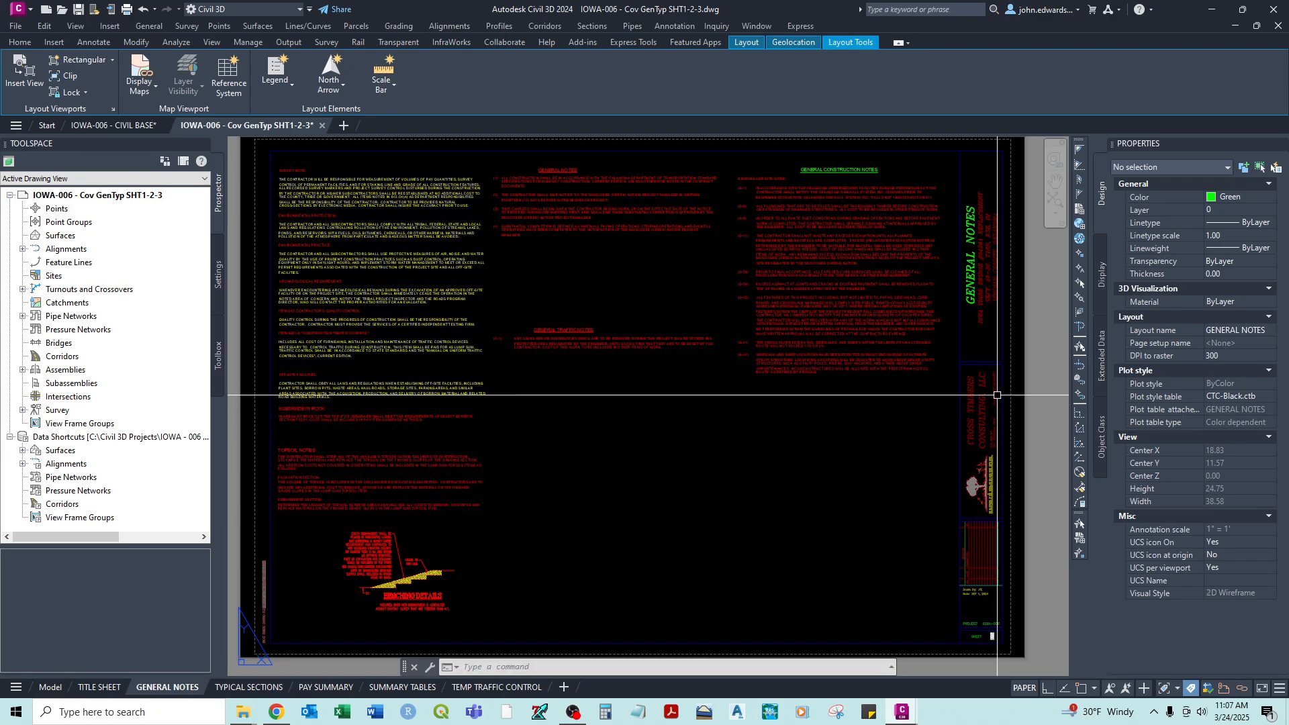
left_click(1000, 378)
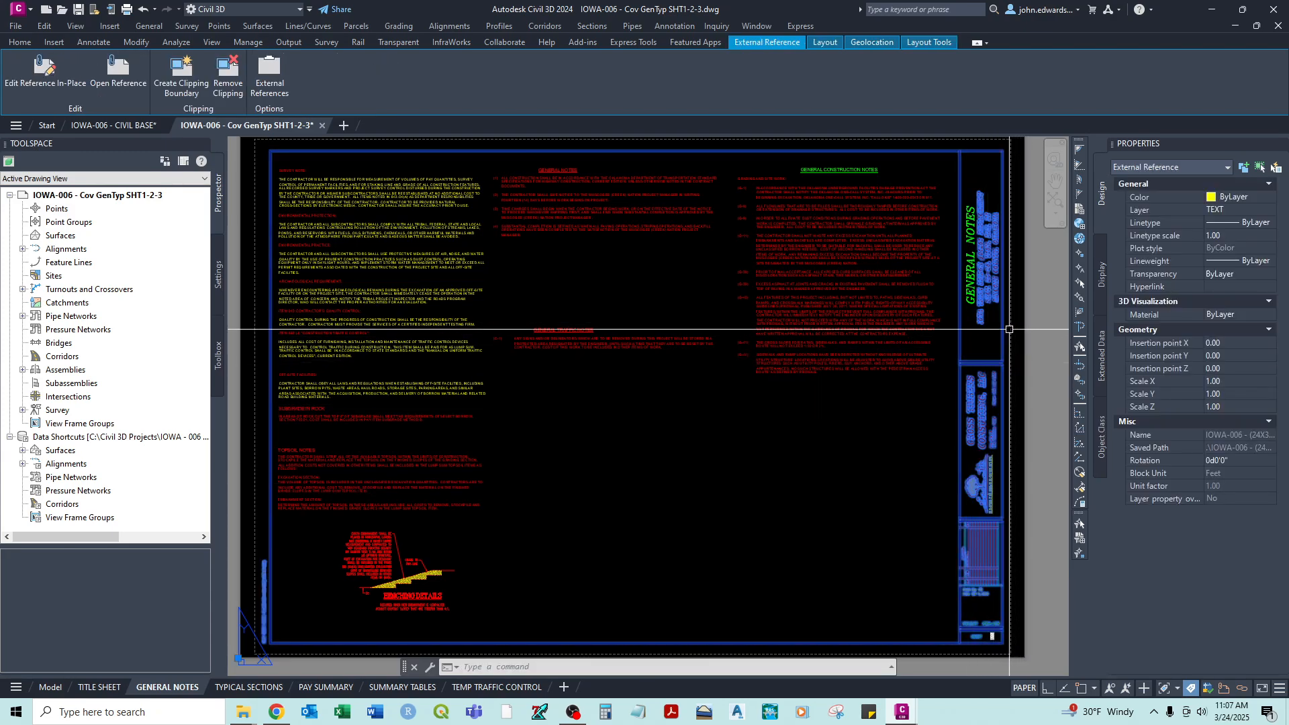
key("Escape")
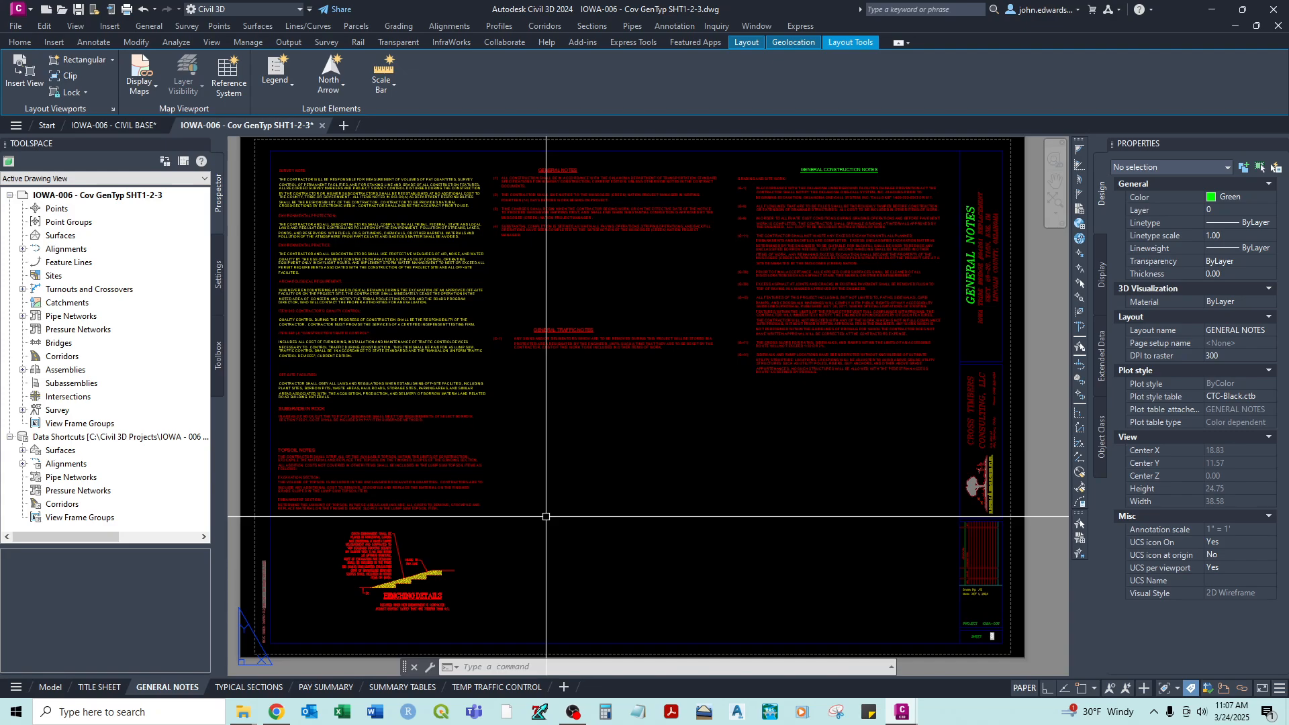
- Open the Sheet Set Manager from the TITLE SHEET layout and start a new sheet set based on existing drawings
left_click(101, 687)
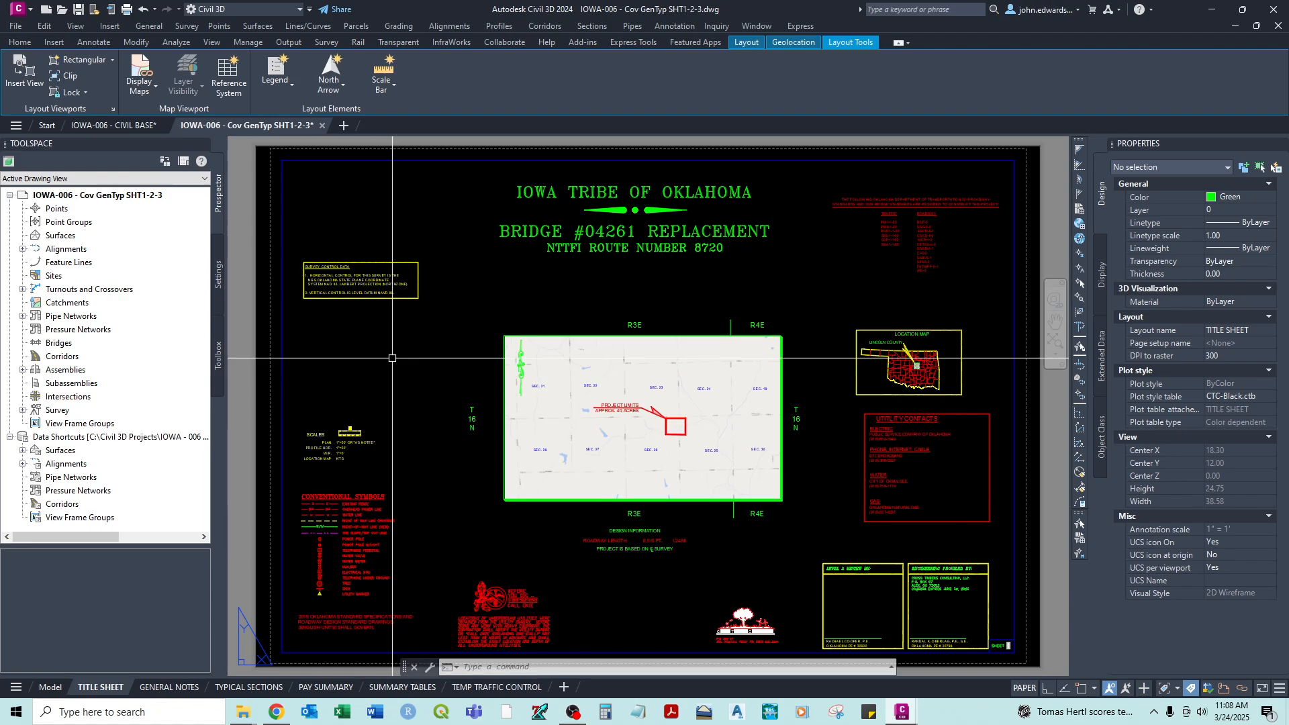
type("SHEETS")
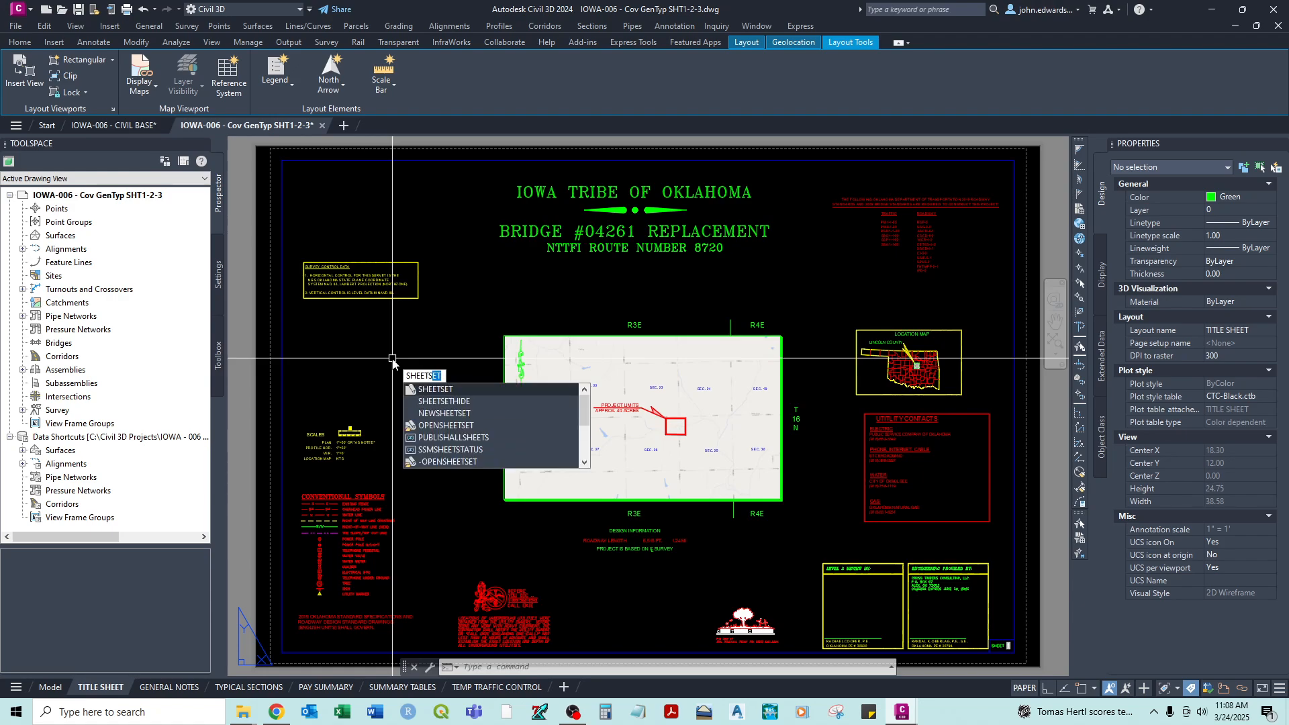
key("Return")
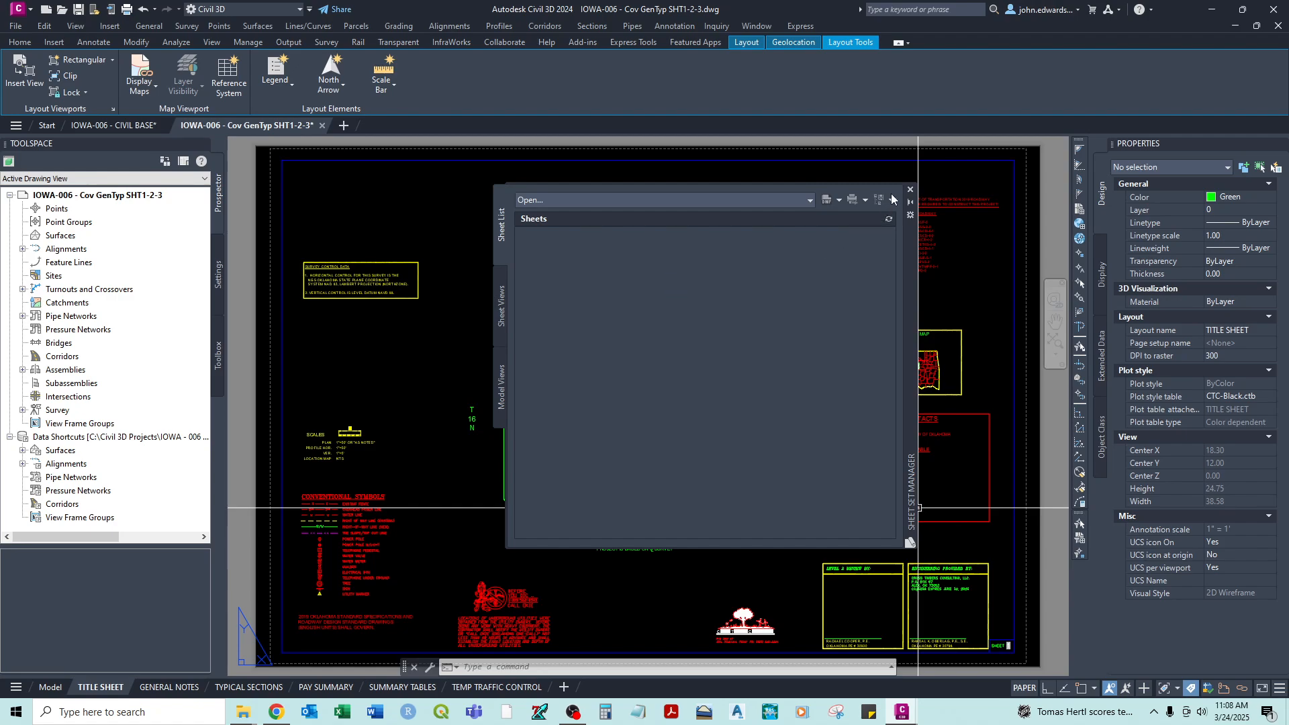
left_click(809, 201)
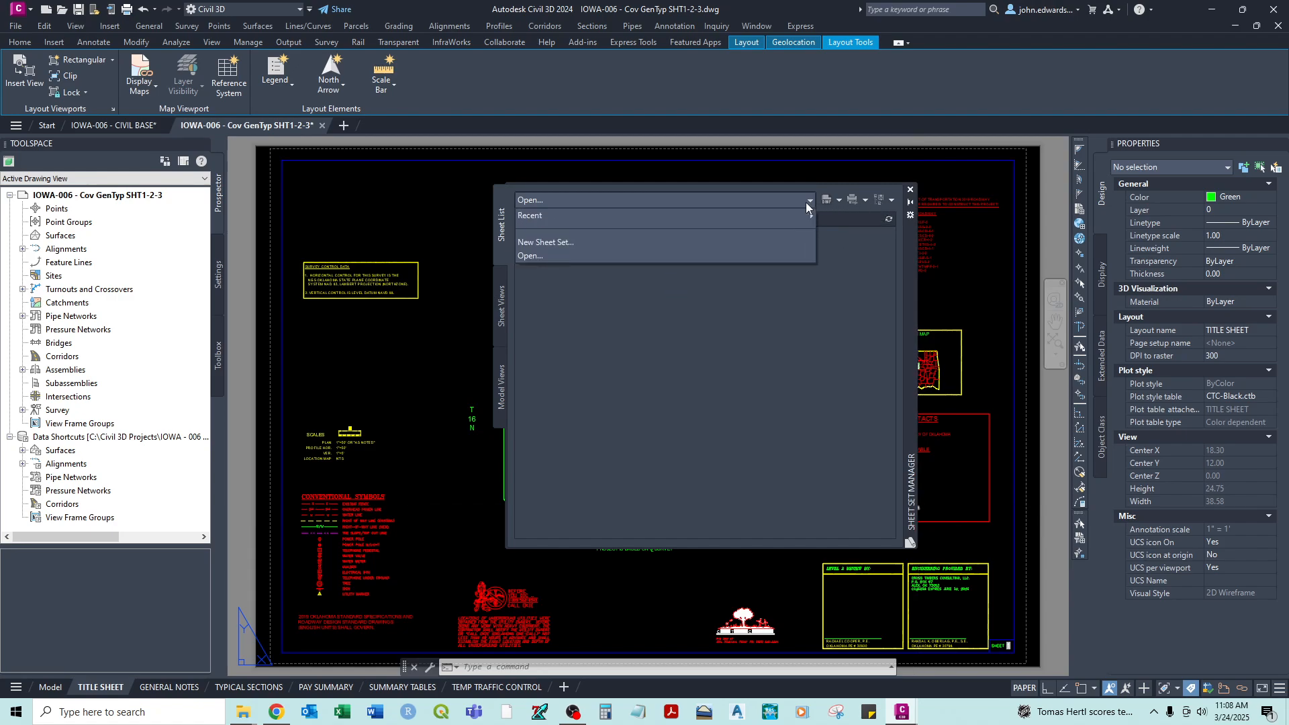
left_click(543, 242)
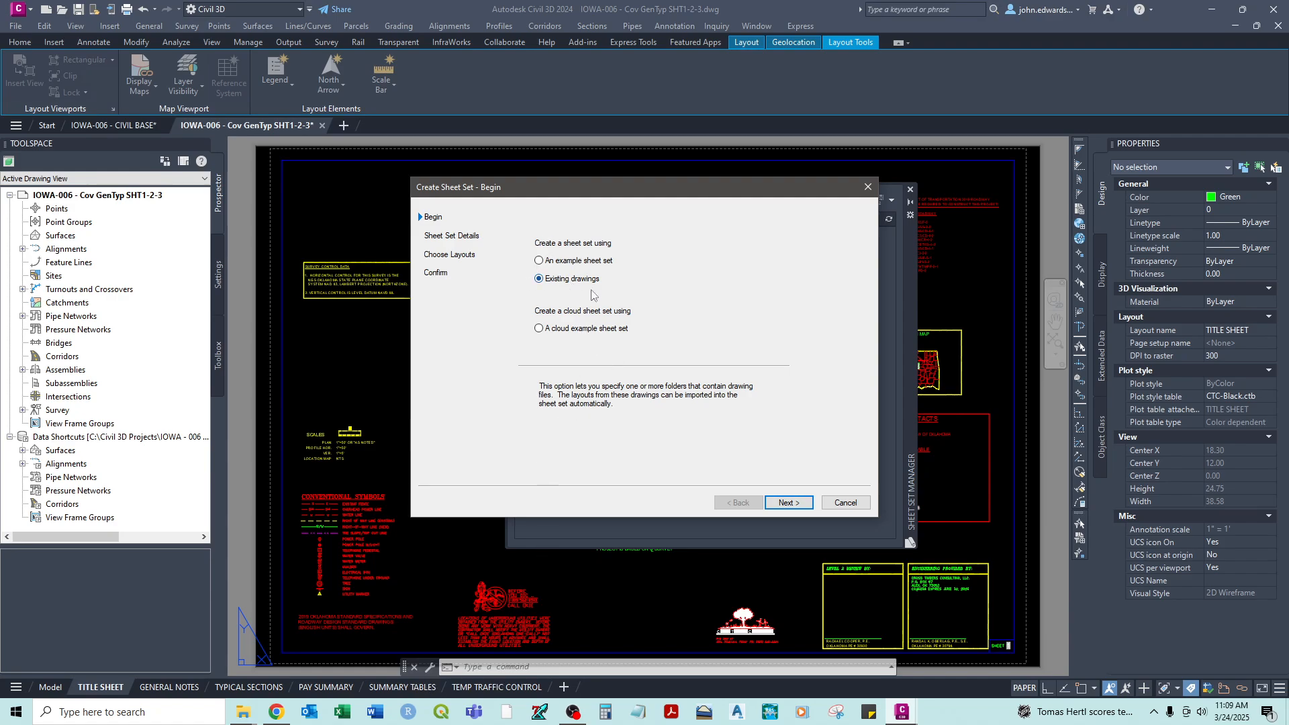
left_click(803, 505)
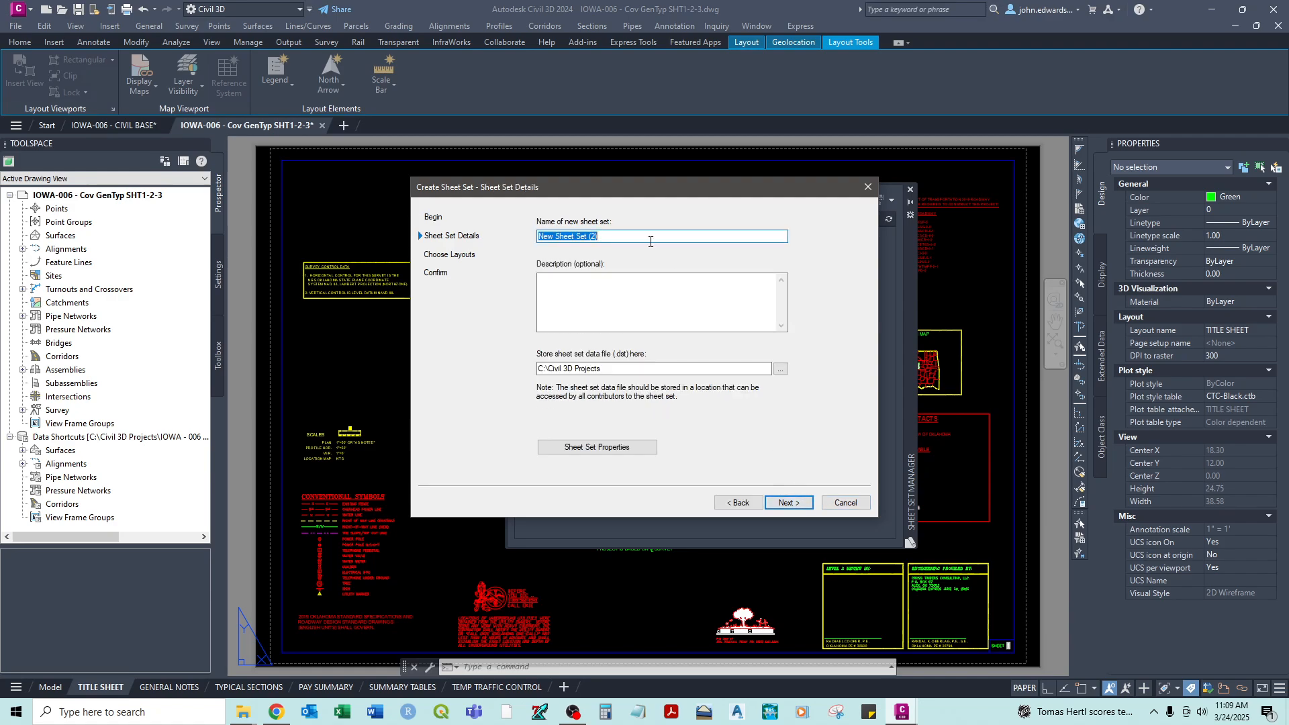
- Name the sheet set IOWA-006 - SHEET SET, store it in the IOWA - 006 Bridge 04261 project folder, and check its properties
type("IOWA")
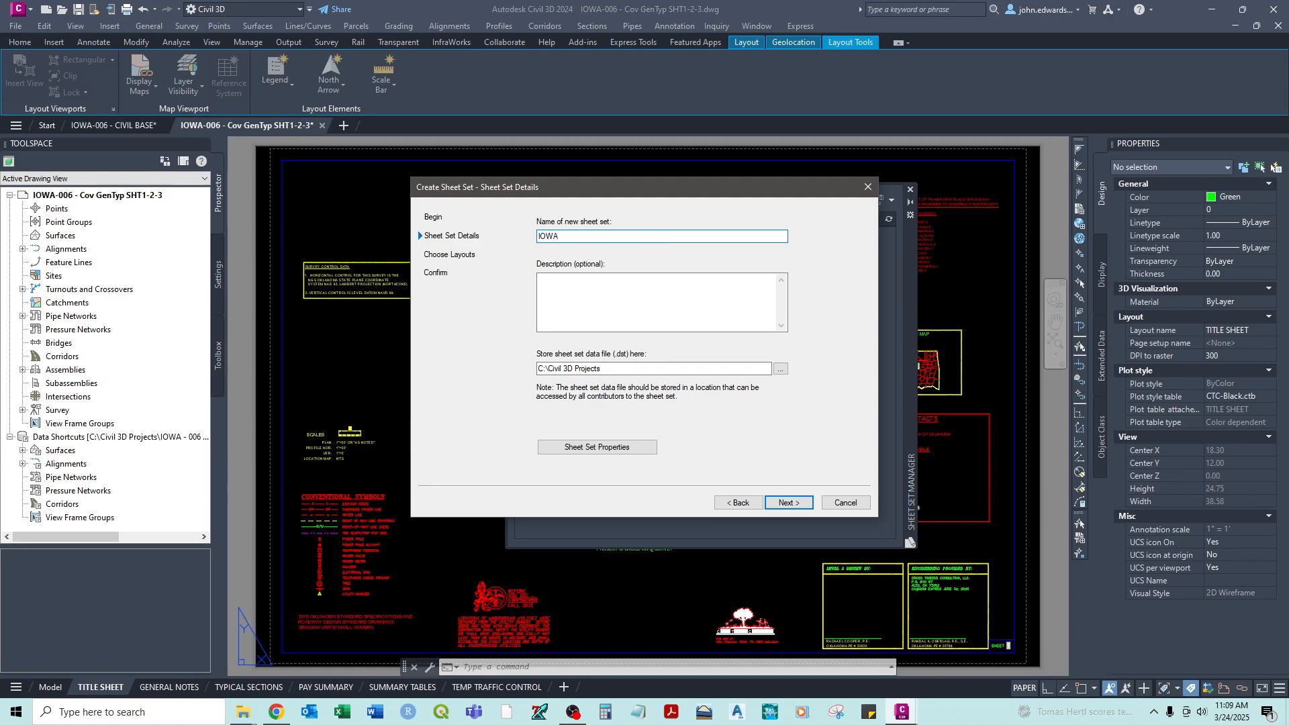
type("-006 - SHEET SET")
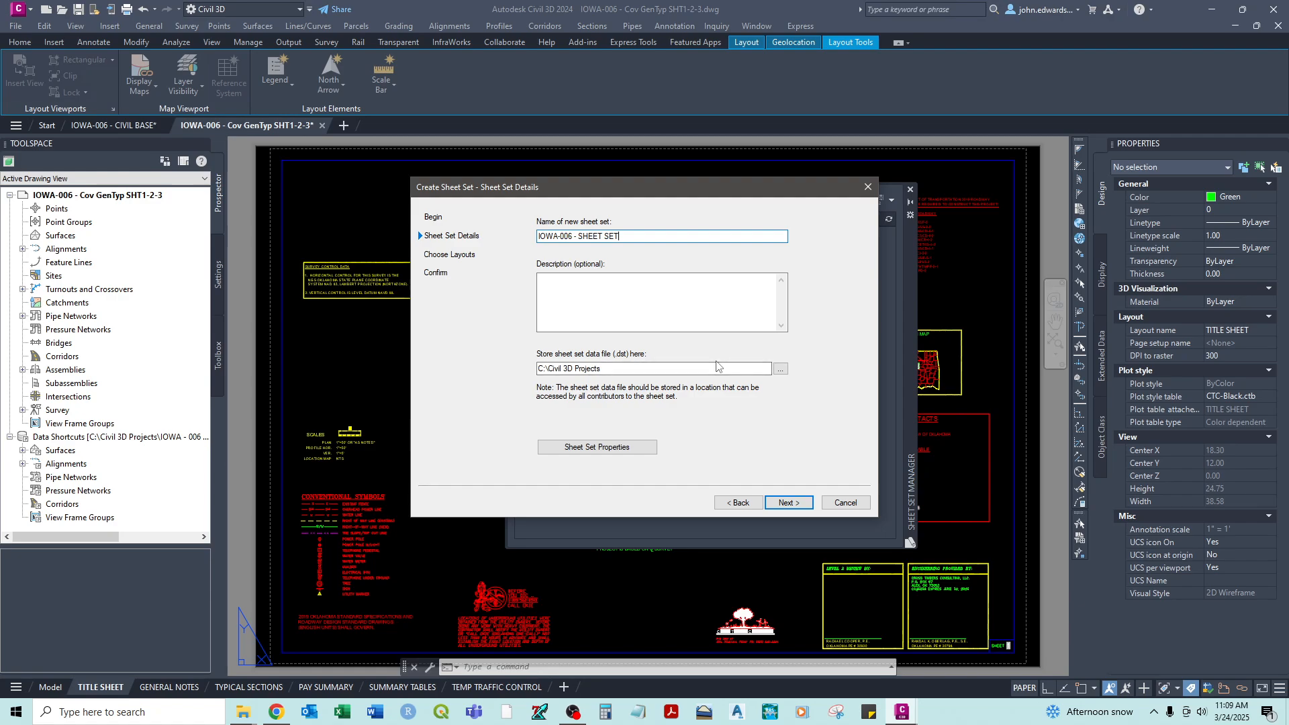
left_click(780, 370)
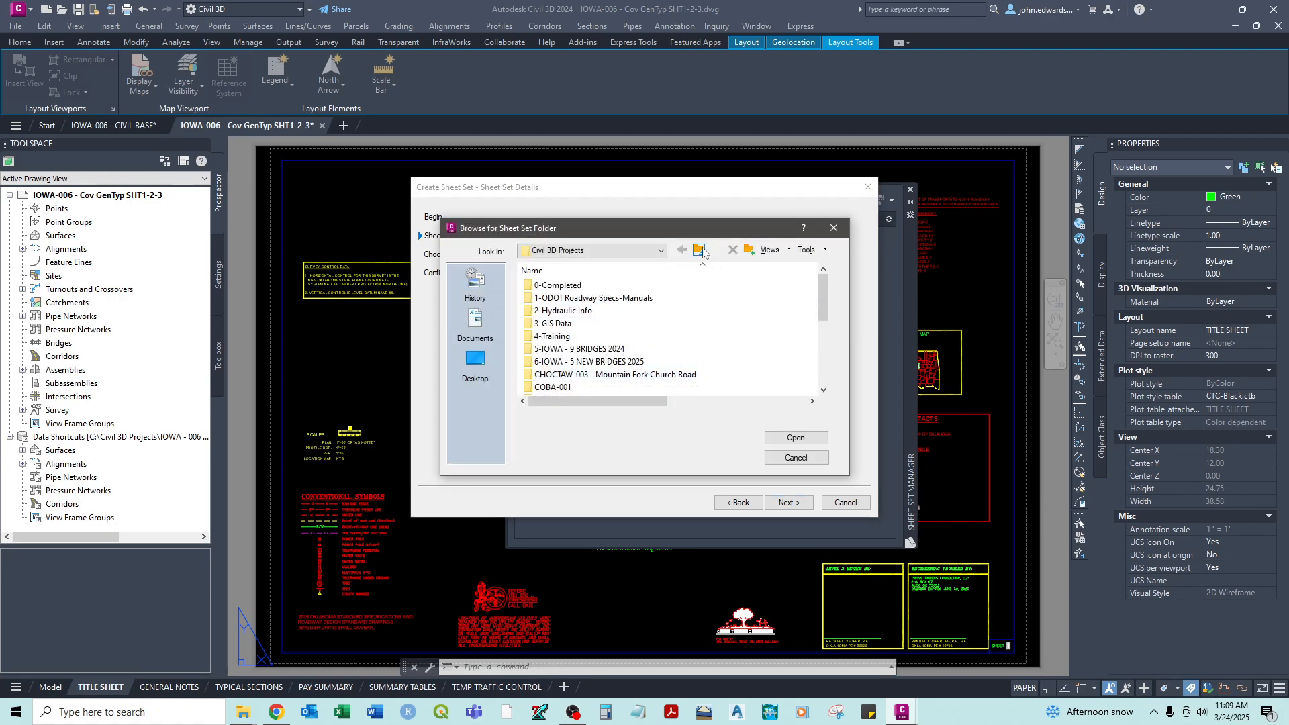
scroll(611, 341, "down", 4)
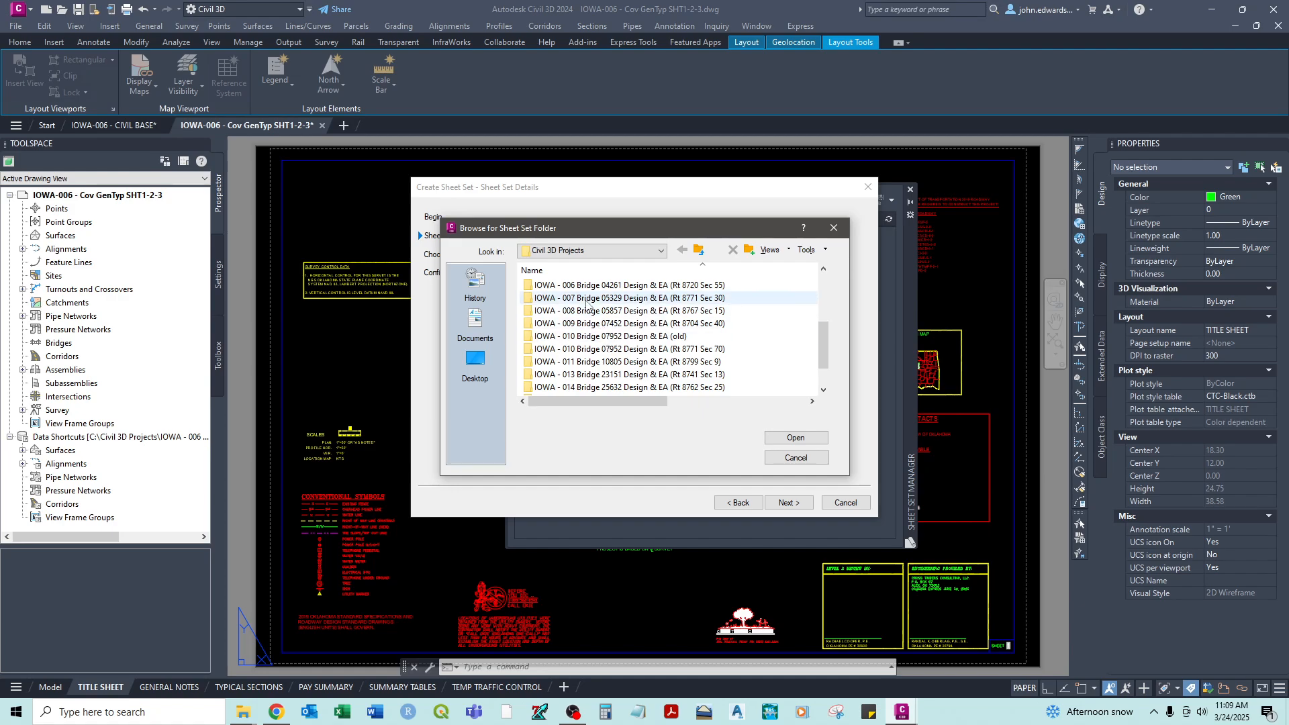
double_click(538, 287)
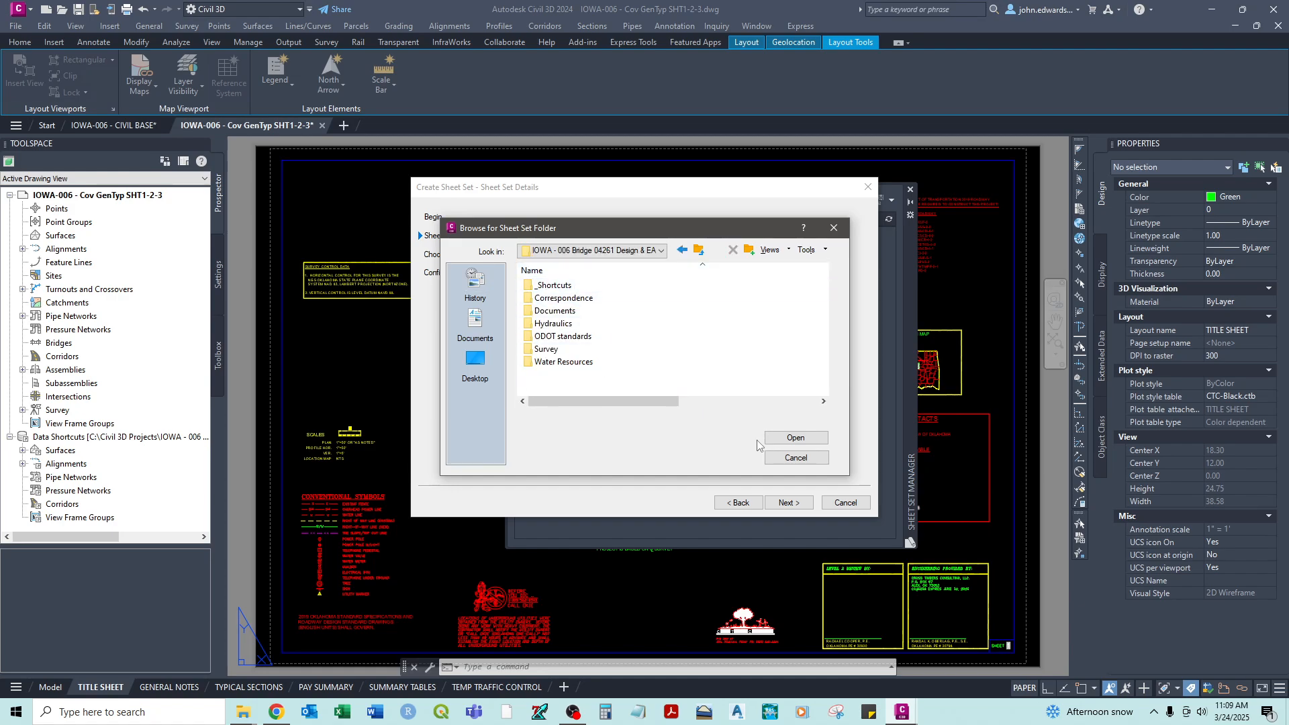
left_click(779, 437)
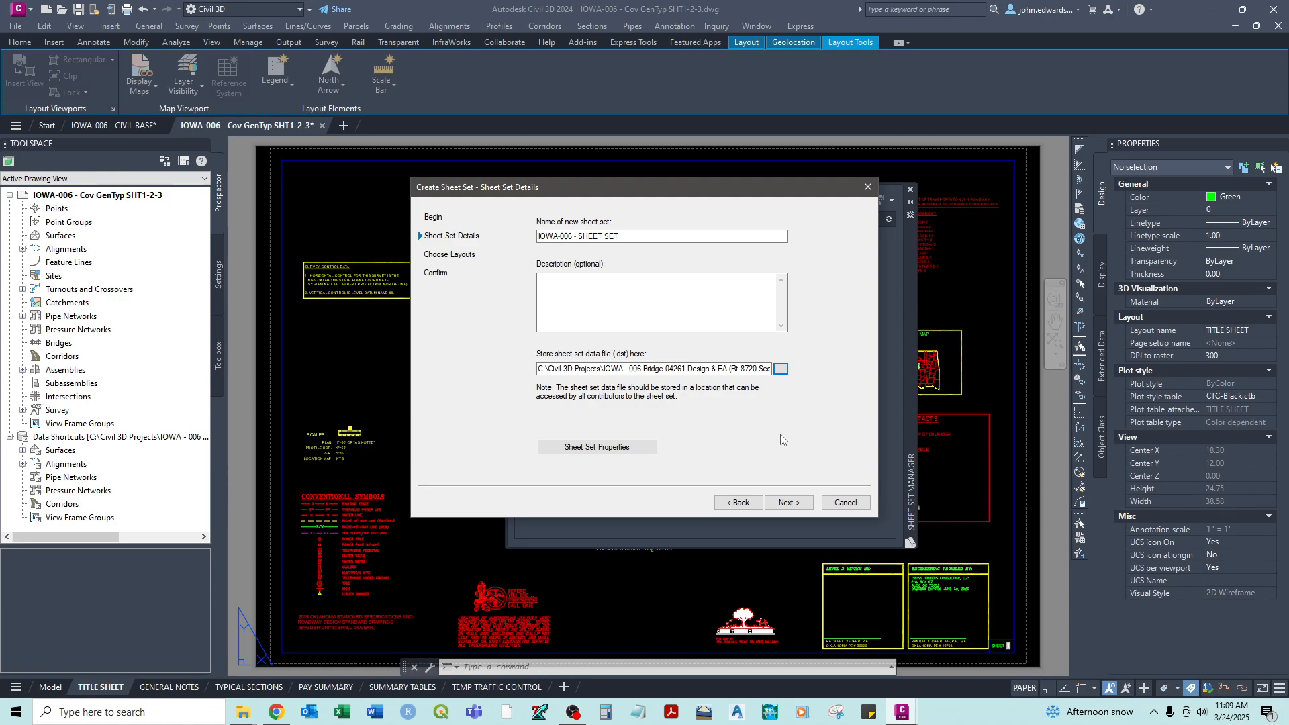
left_click(634, 448)
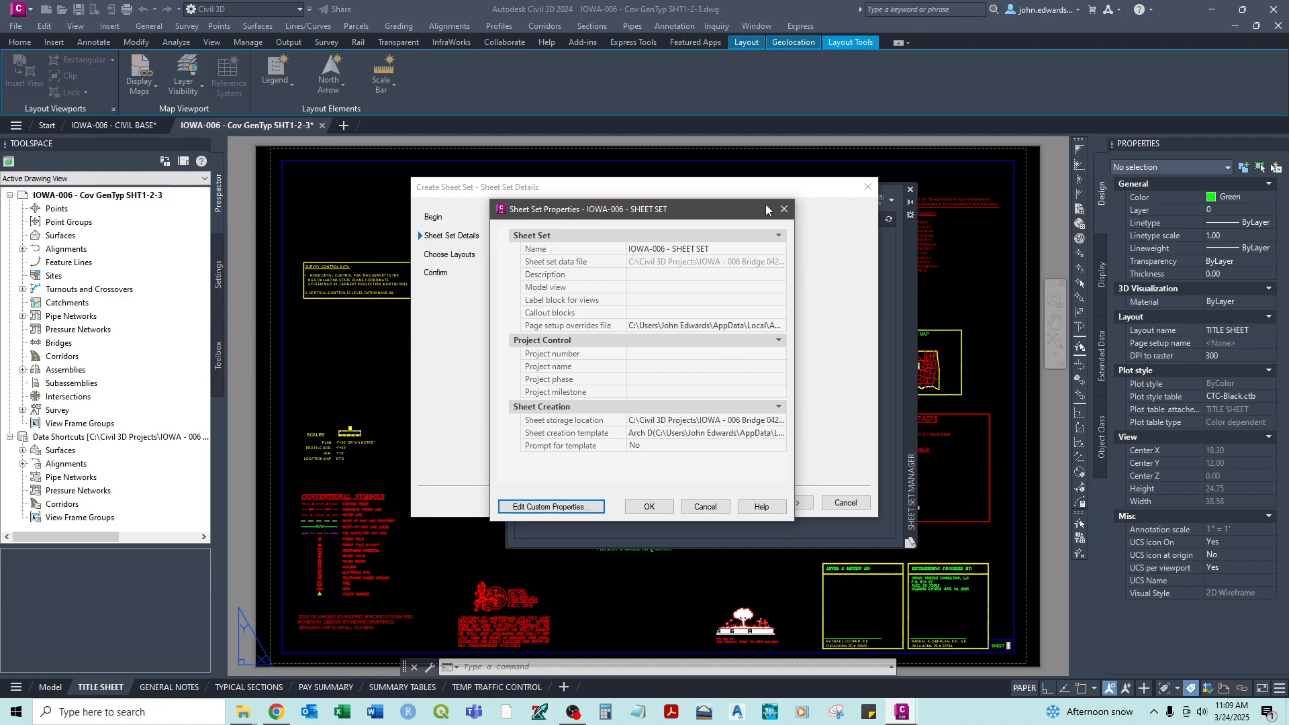
left_click(784, 209)
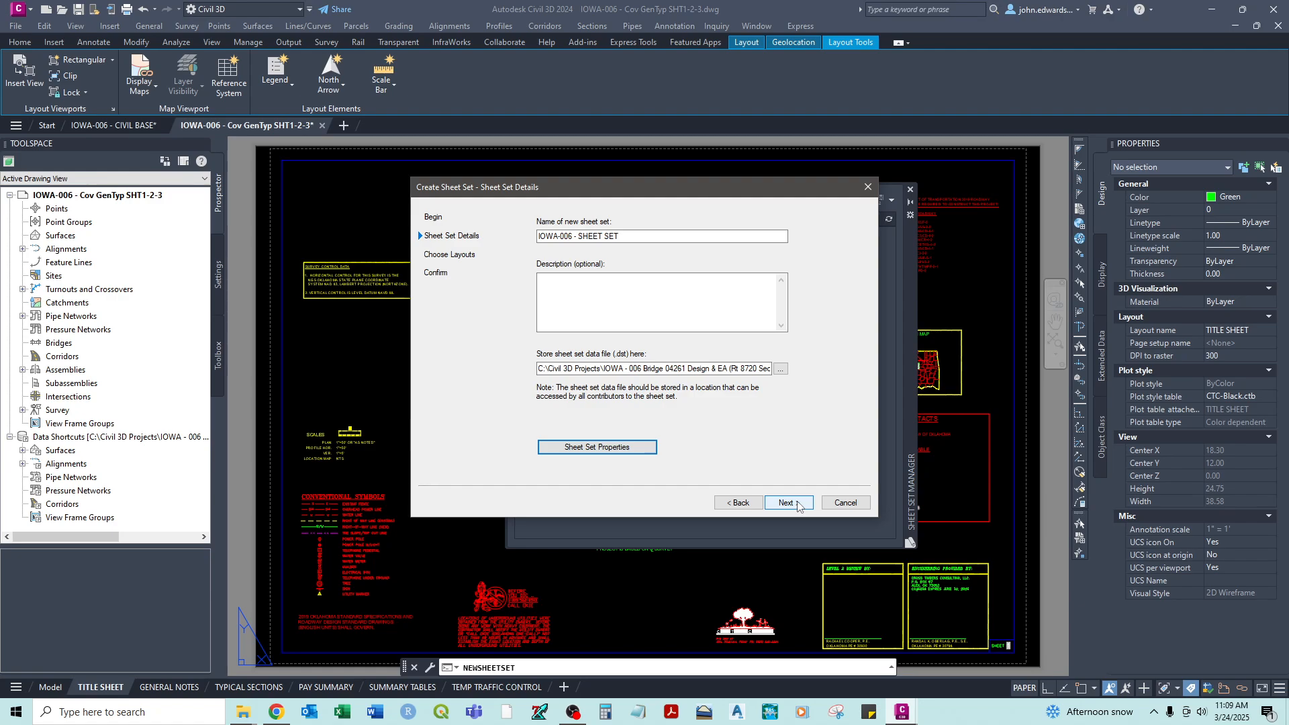
- Add the IOWA - 006 Bridge 04261 project folder as the source of layouts for the sheet set
left_click(797, 505)
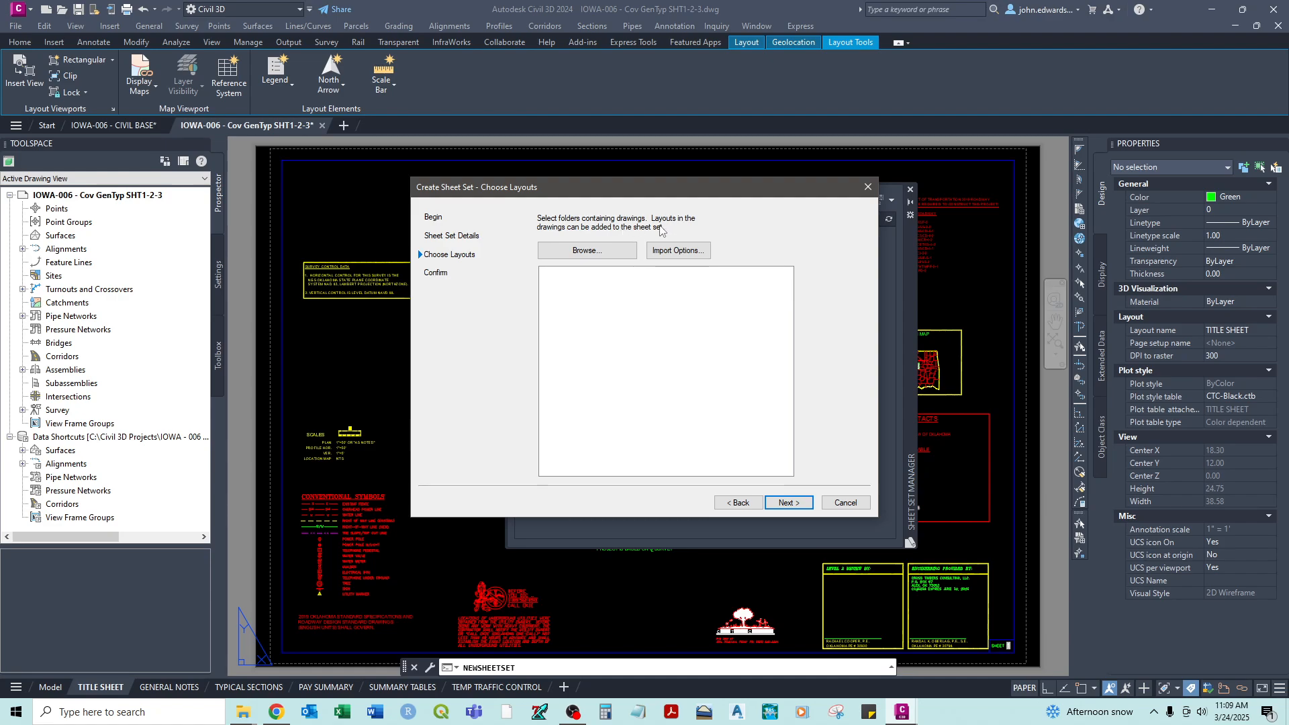
left_click(595, 253)
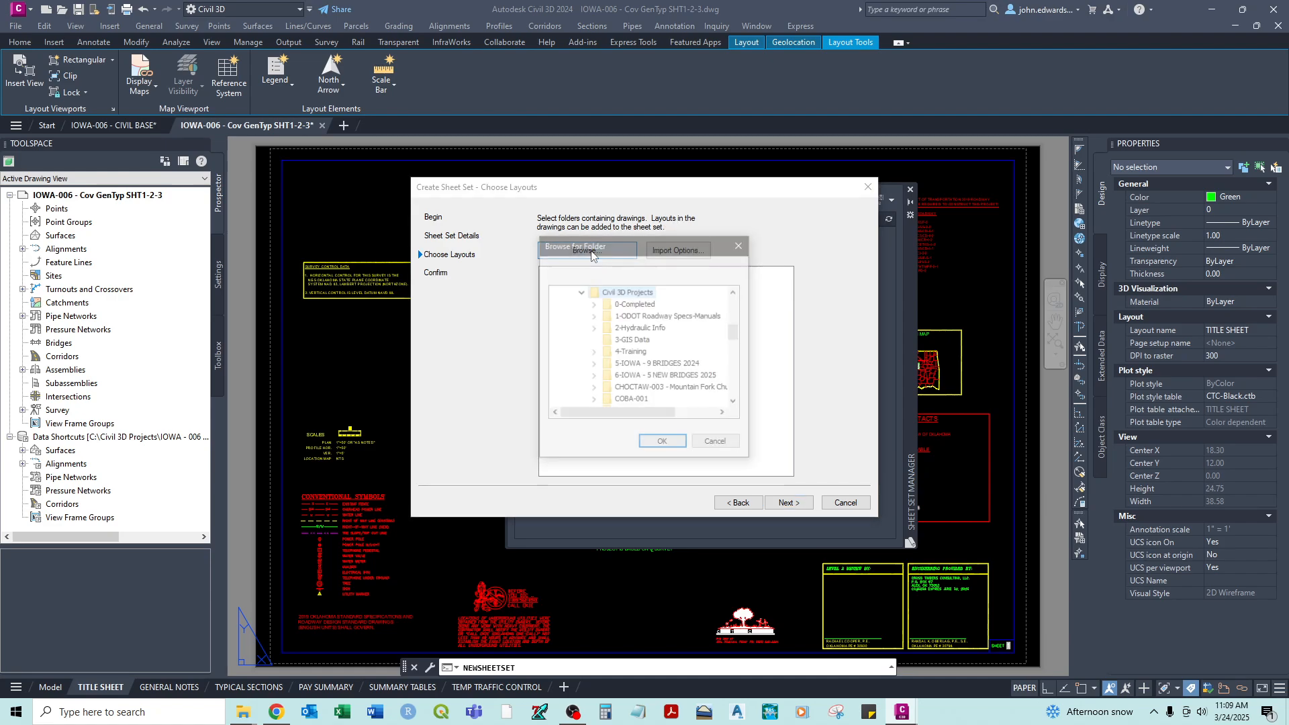
scroll(604, 322, "down", 3)
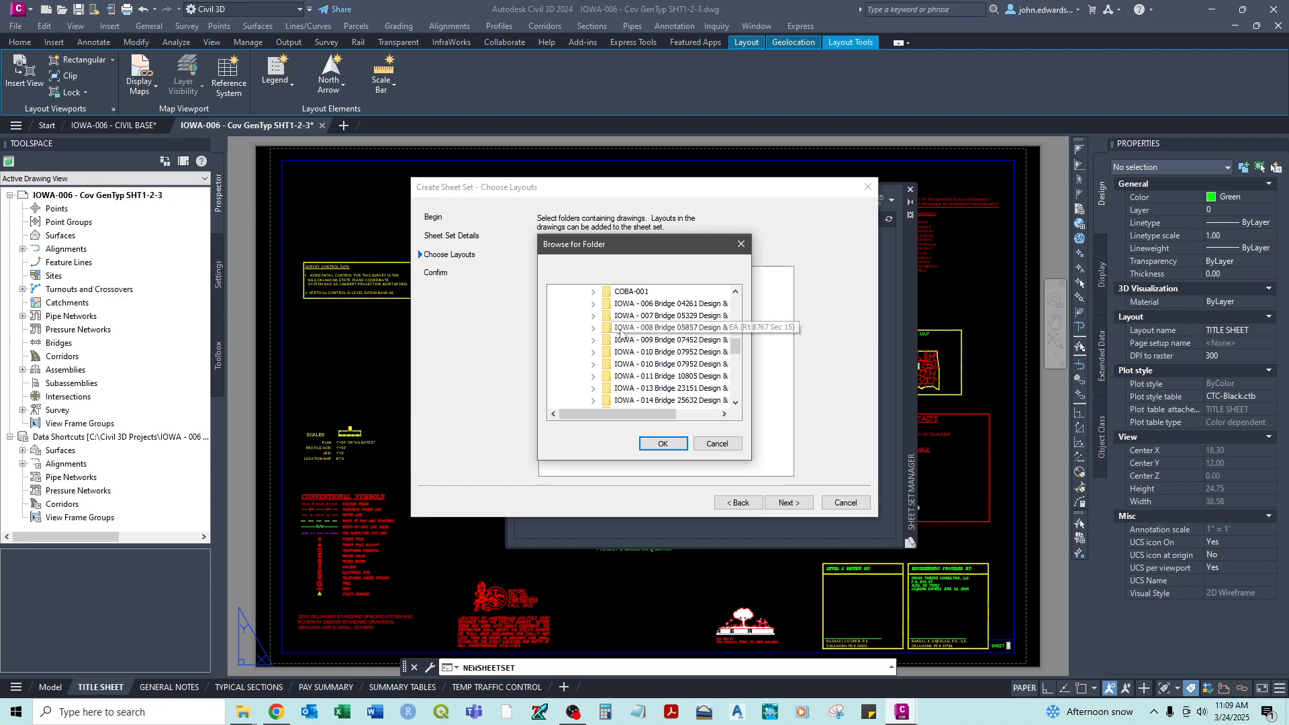
left_click(594, 305)
left_click(667, 304)
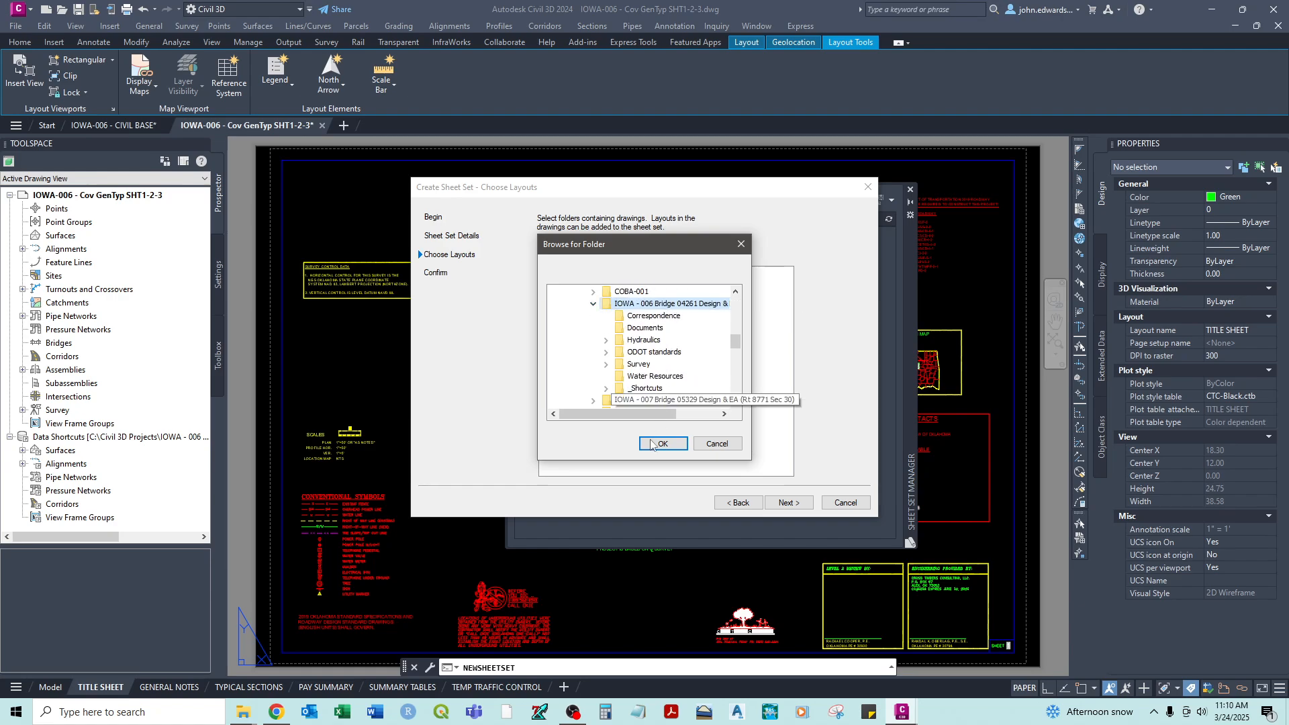
left_click(662, 444)
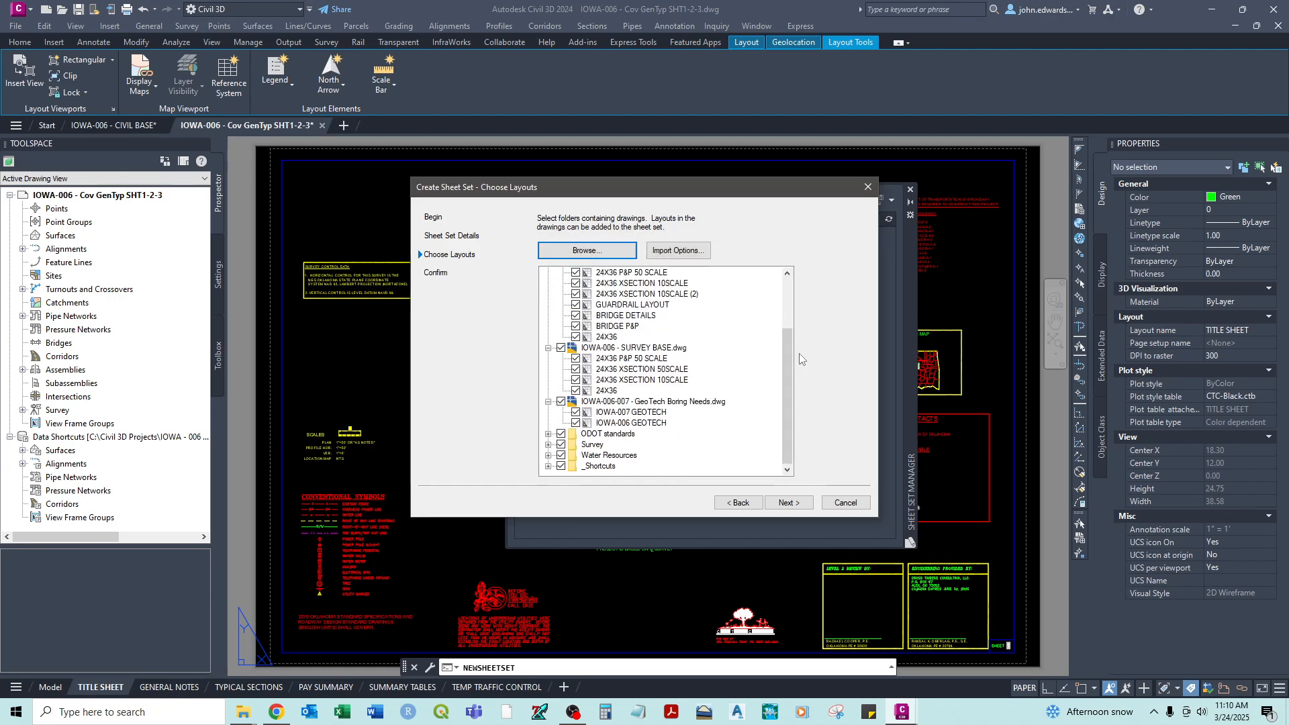
- Exclude the Correspondence, Documents and Hydraulics folders and IOWA-006 - (24X36).dwg from the layouts to import
left_click_drag(788, 372, 791, 290)
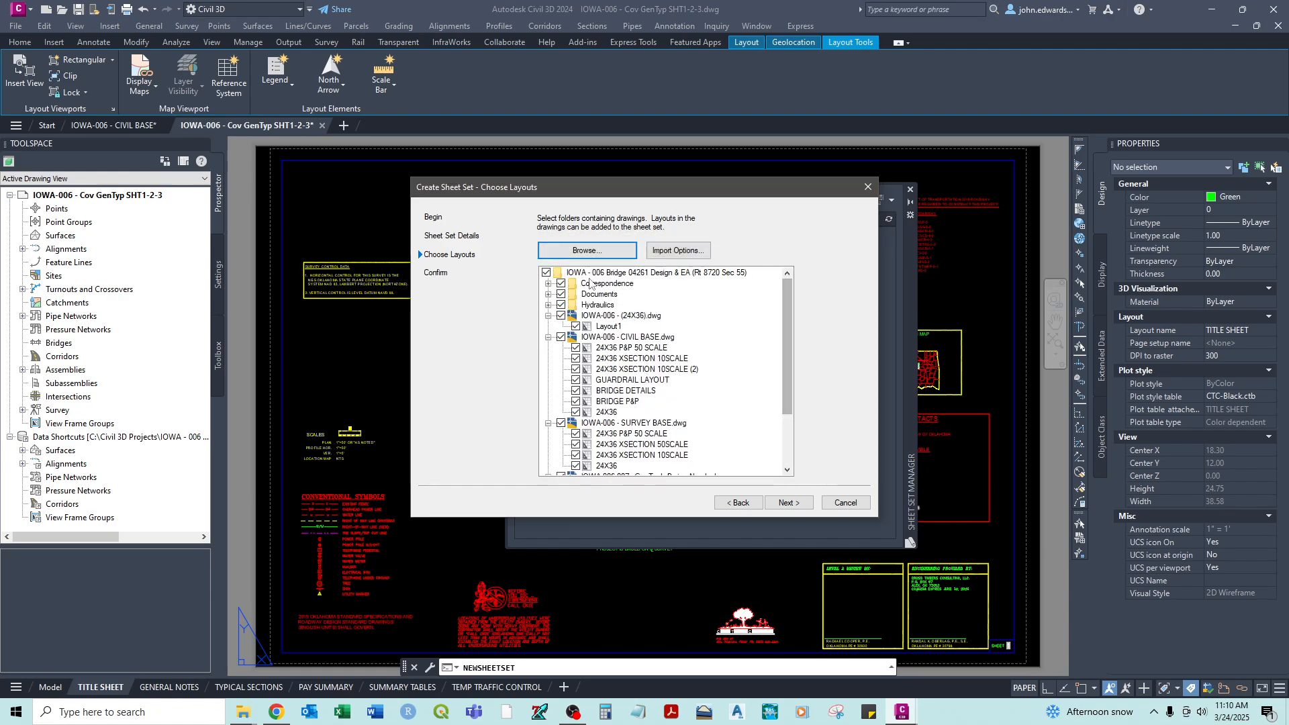
left_click(561, 284)
left_click(561, 294)
left_click(561, 304)
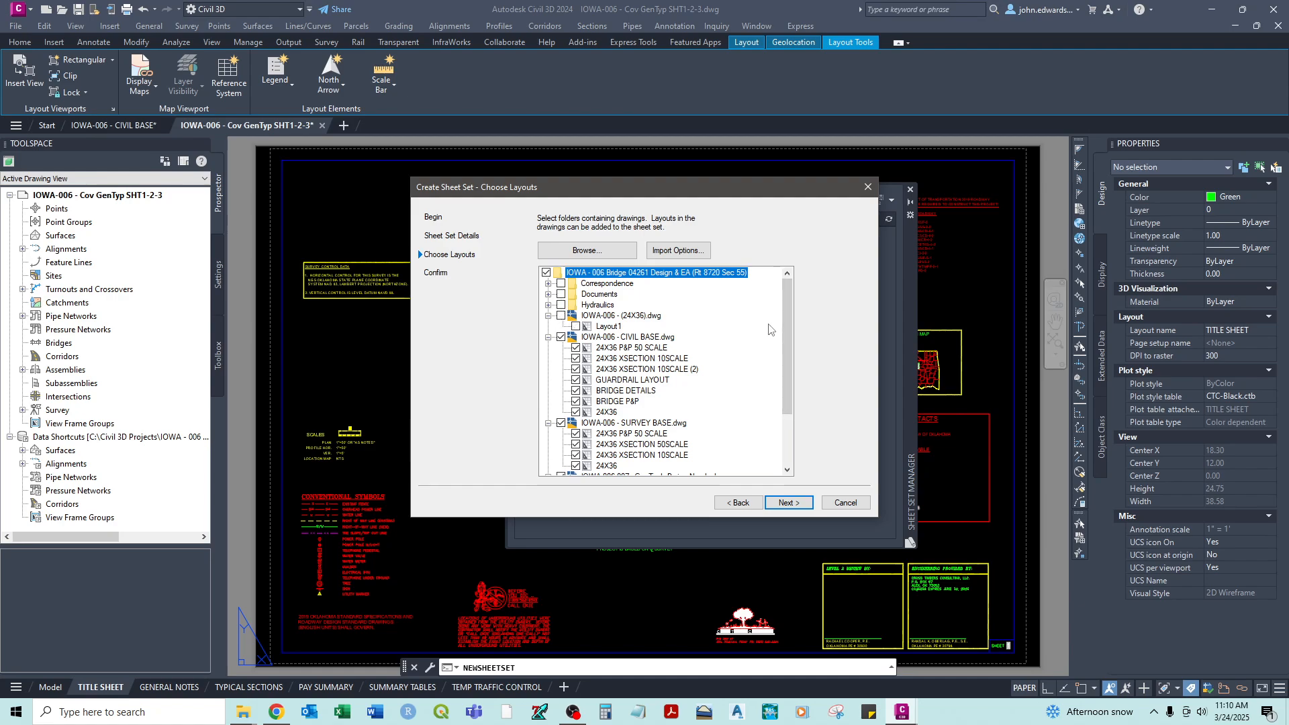
- Exclude the ODOT standards, Survey, Water Resources and _Shortcuts folders from the layouts to import
left_click_drag(789, 358, 792, 408)
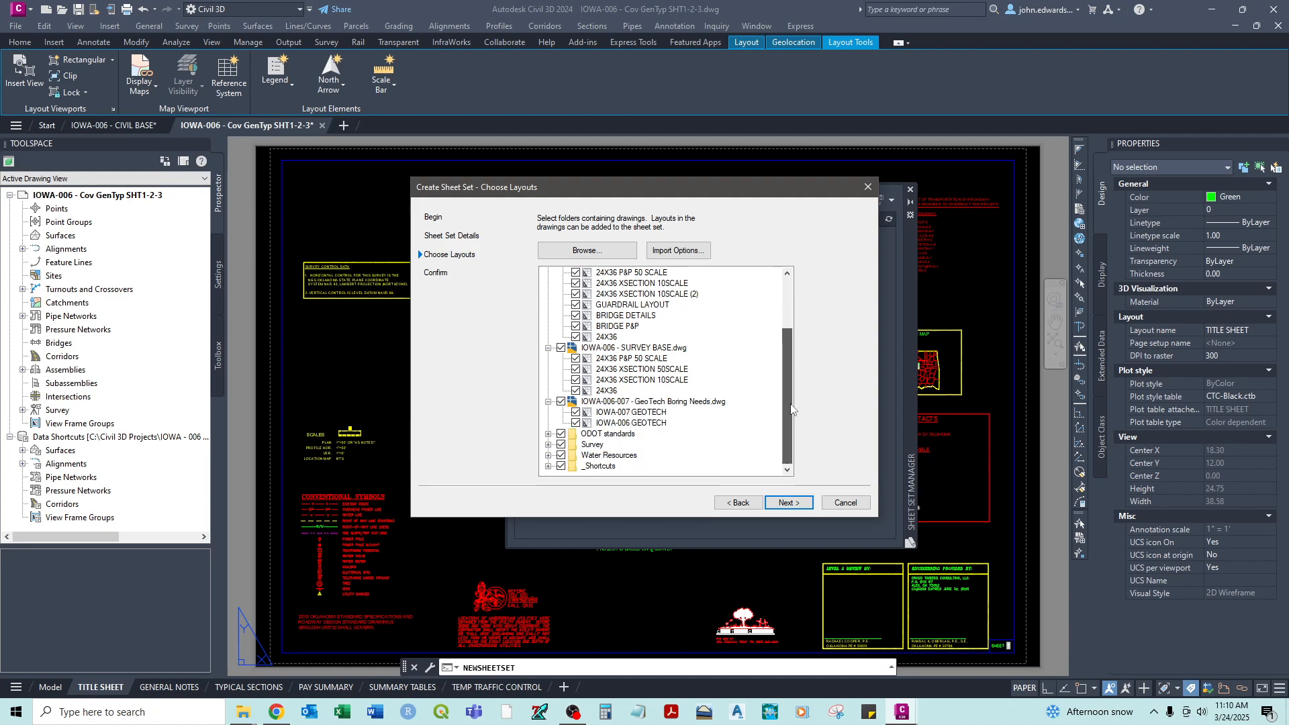
left_click(561, 434)
left_click(562, 444)
left_click(561, 455)
left_click(561, 466)
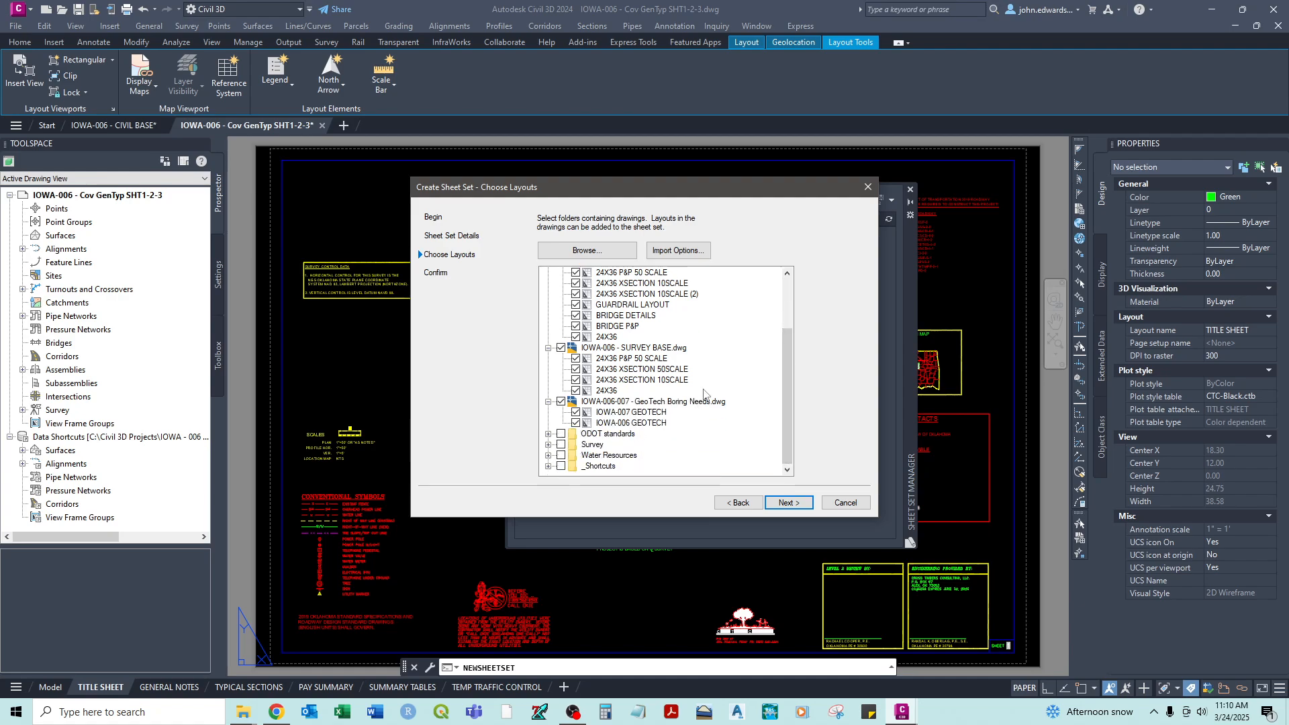
- Exclude the layouts of IOWA-006-007 - GeoTech Boring Needs.dwg and IOWA-006 - SURVEY BASE.dwg from the import
left_click(561, 402)
scroll(562, 406, "up", 2)
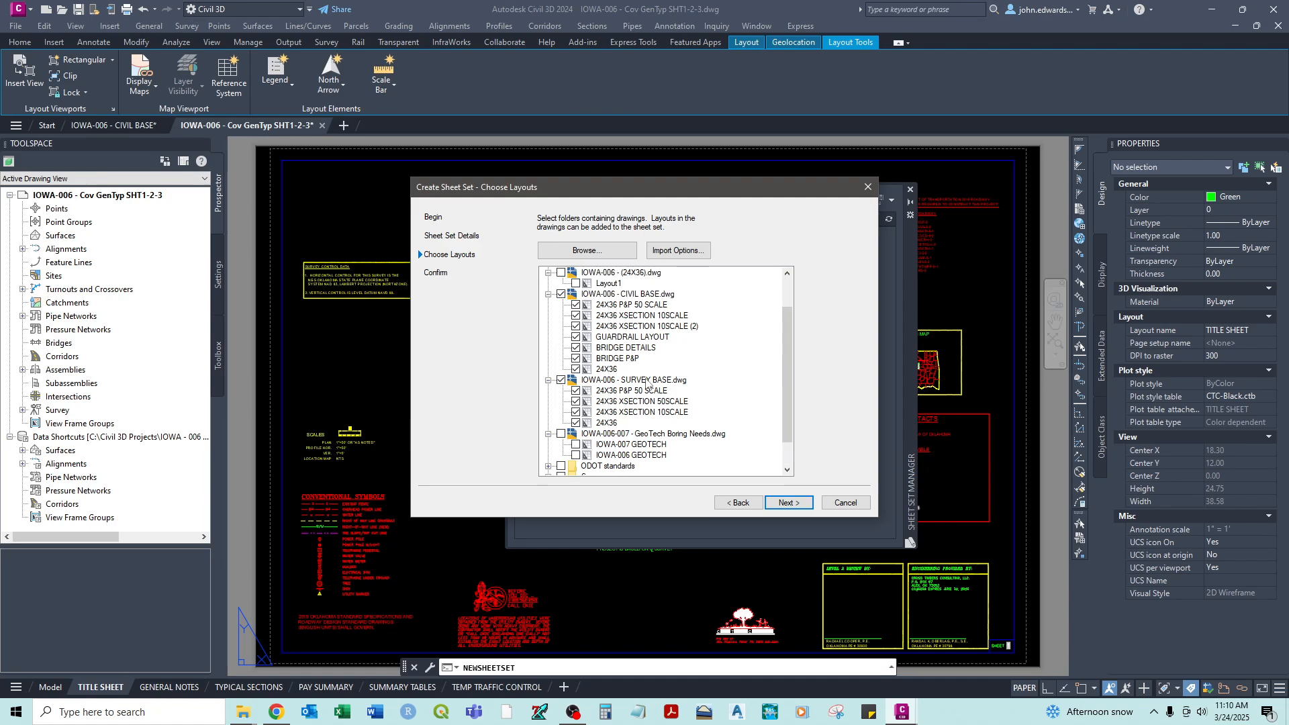
left_click(561, 414)
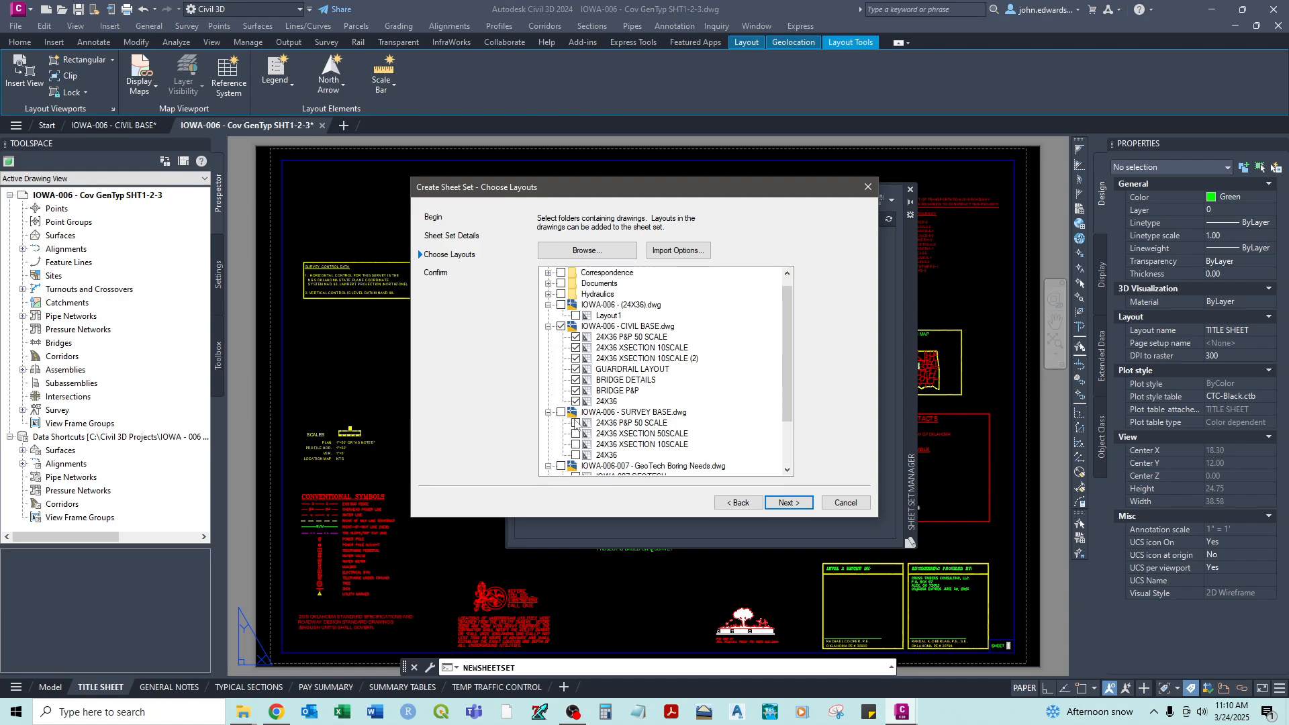
scroll(640, 354, "down", 2)
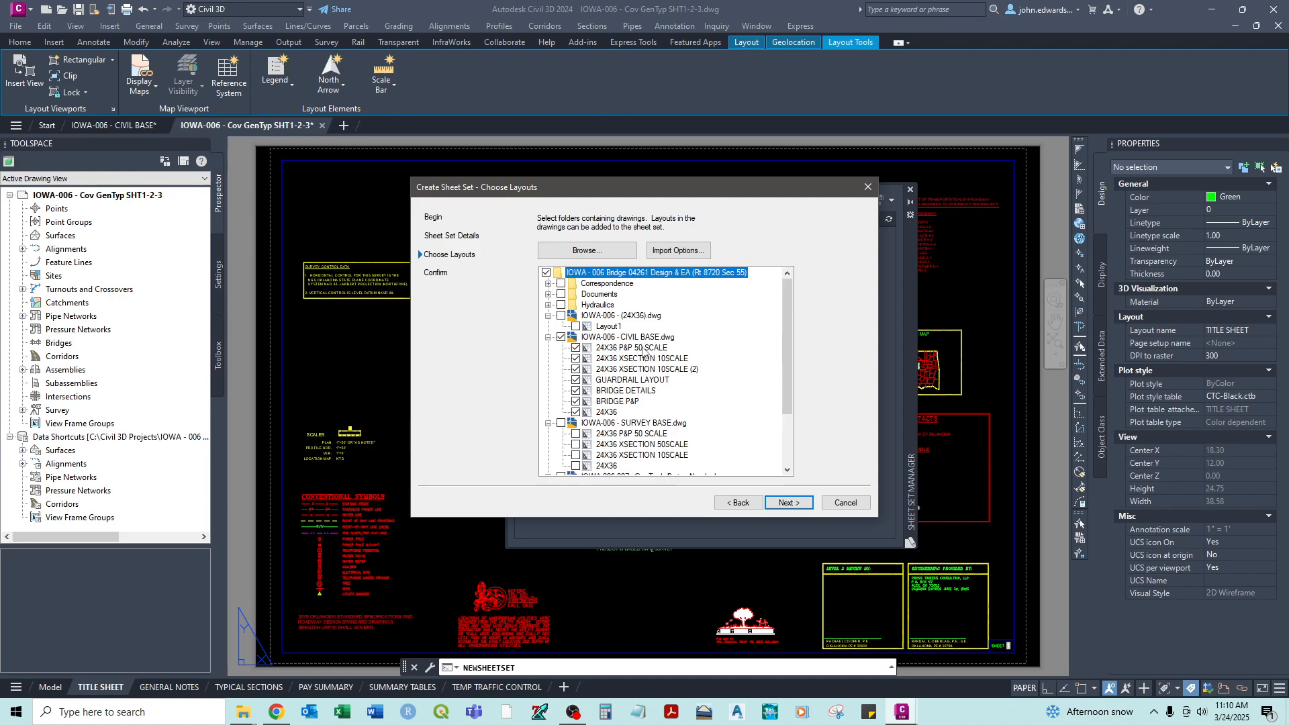
scroll(627, 450, "up", 3)
scroll(612, 389, "down", 3)
scroll(620, 443, "up", 2)
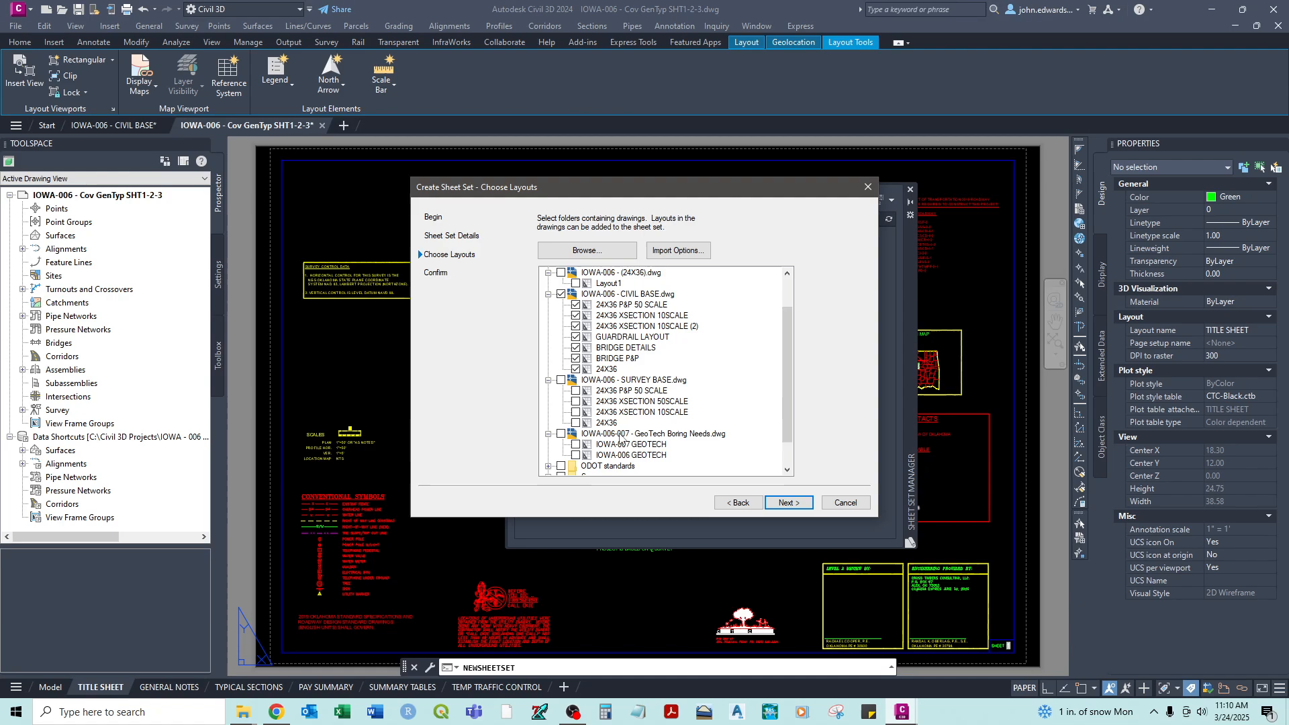
- Exclude the 24X36 layout of IOWA-006 - CIVIL BASE.dwg from the import and finish creating the IOWA-006 sheet set
scroll(620, 440, "up", 1)
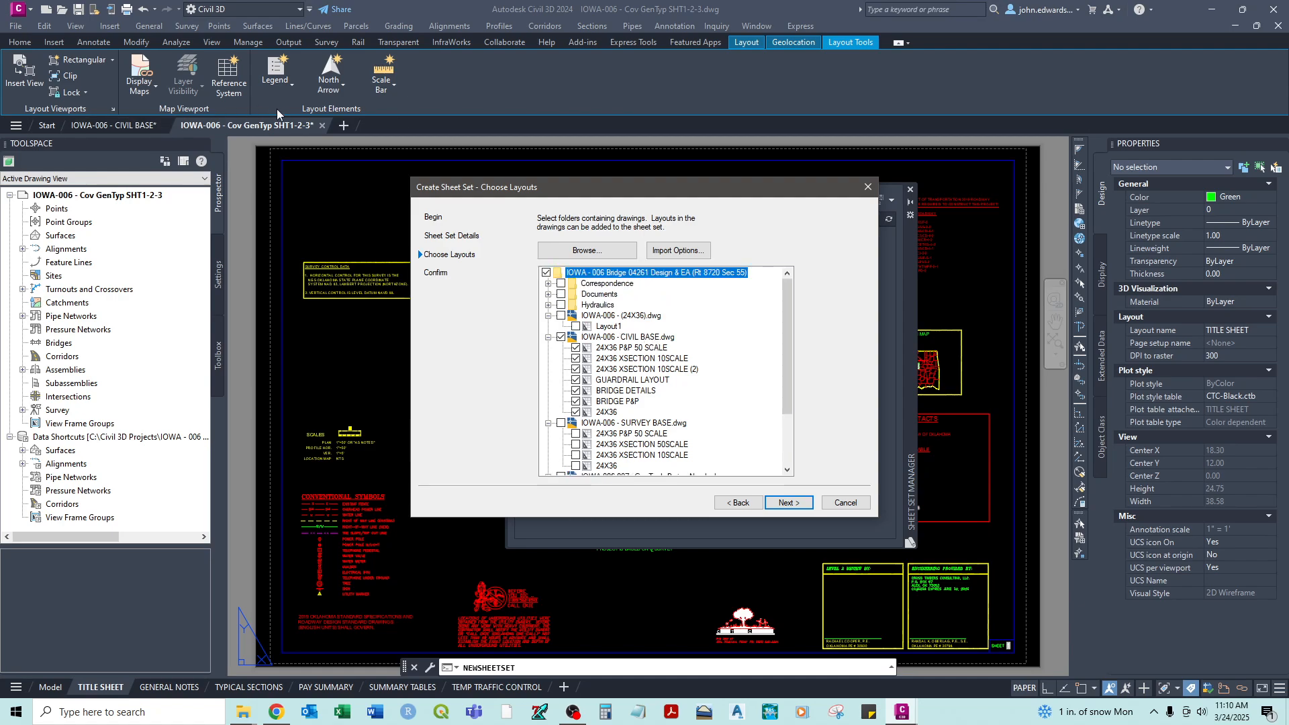
mouse_move(233, 129)
left_click(575, 412)
left_click(789, 503)
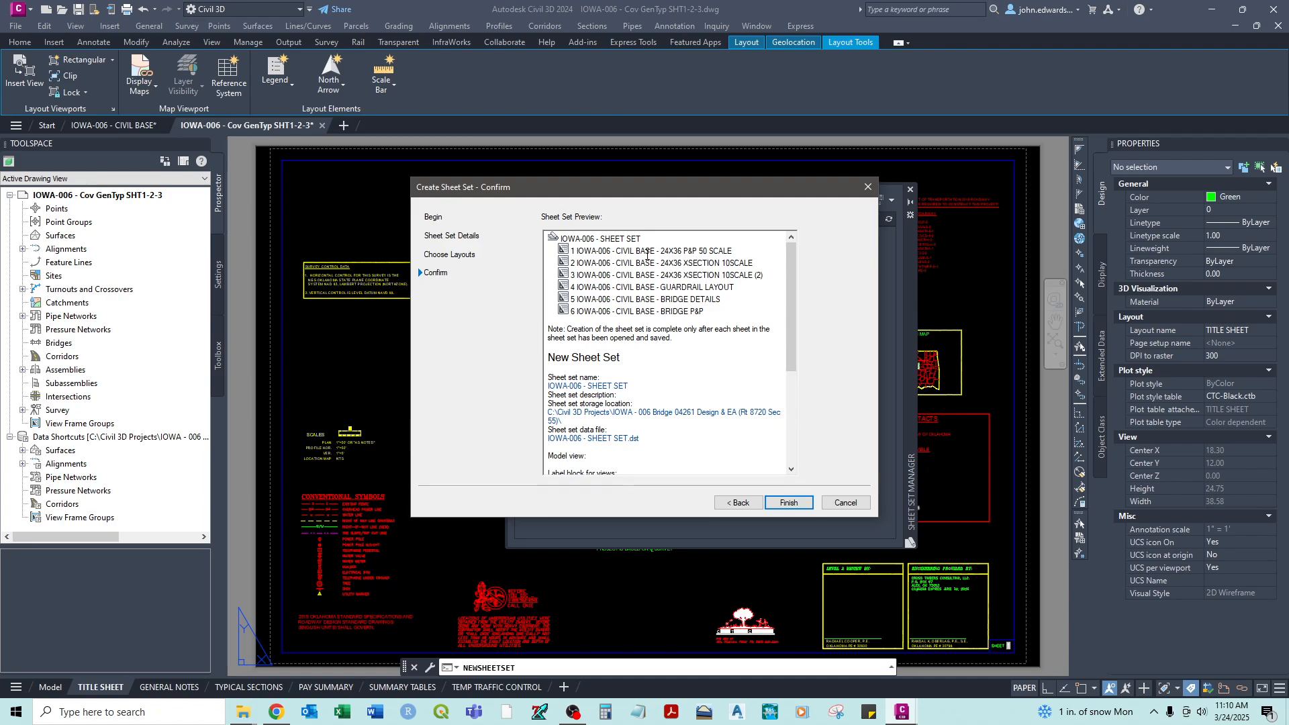
scroll(716, 386, "down", 5)
scroll(716, 386, "up", 5)
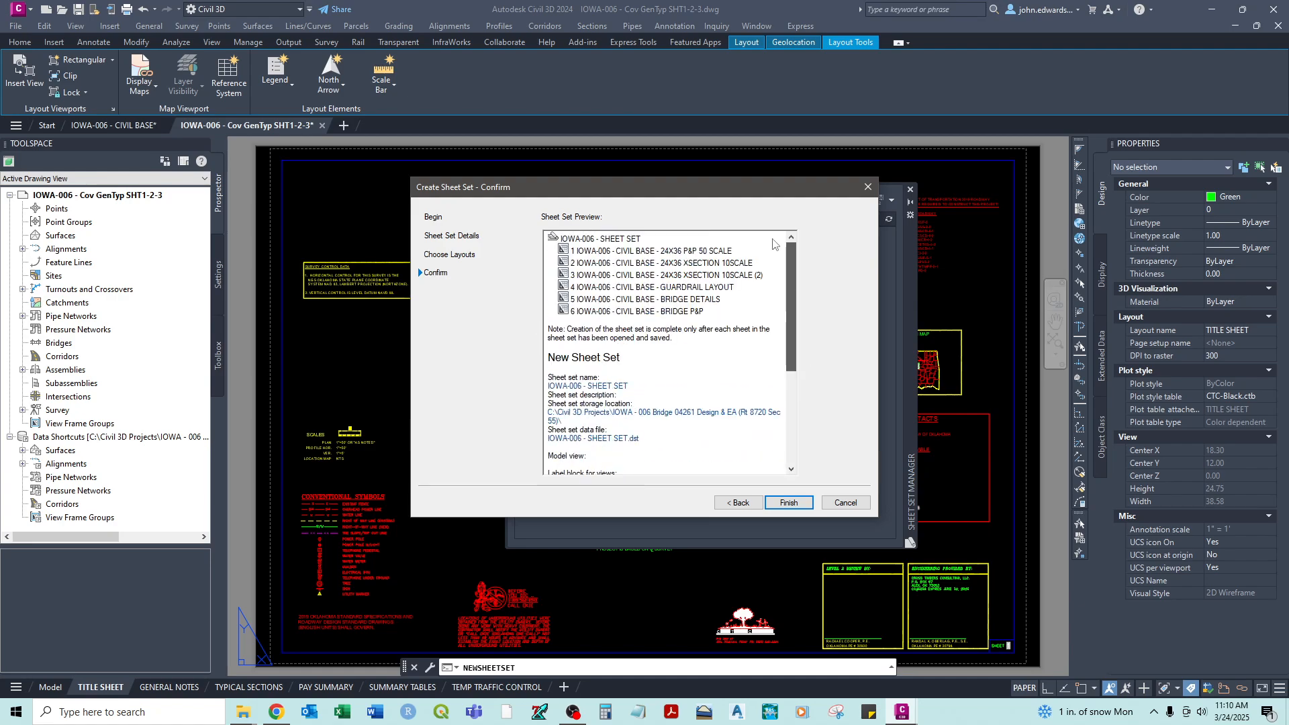
left_click(787, 501)
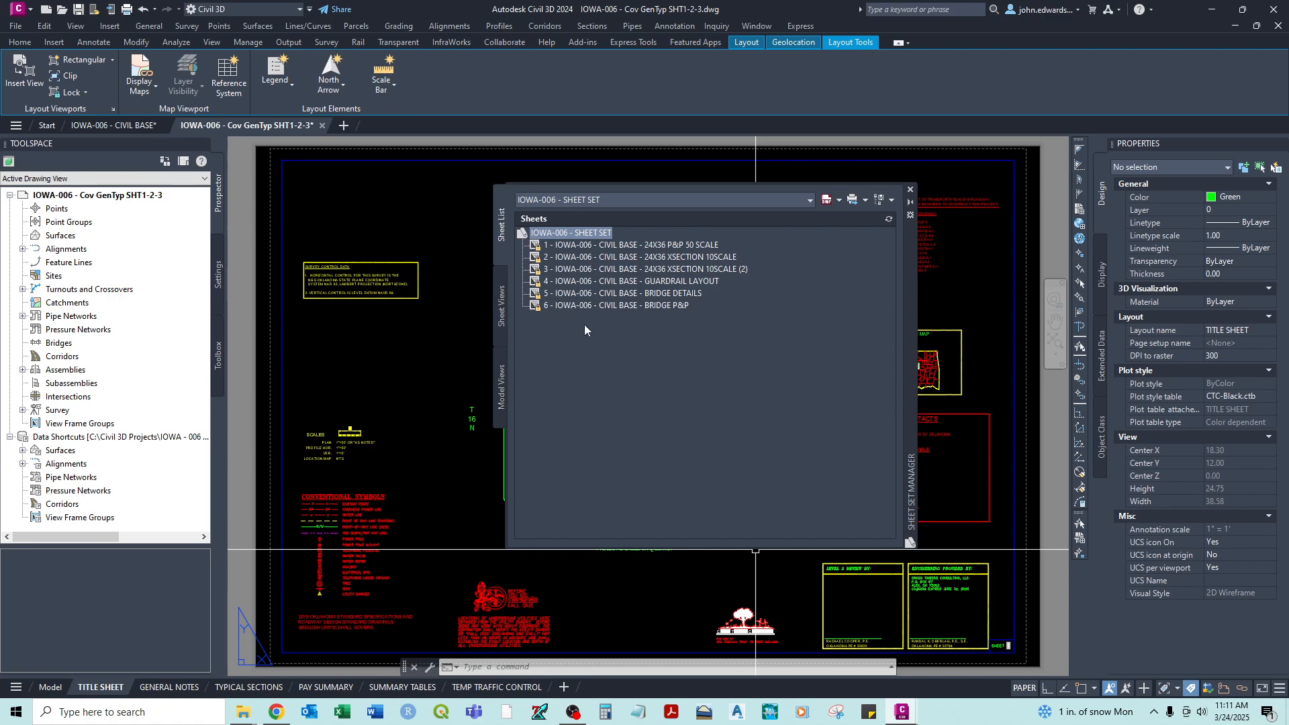
- Renumber the 24X36 P&P 50 SCALE sheet as 7 and retitle it PLAN & PROFILE - 50 SCALE
left_click(585, 247)
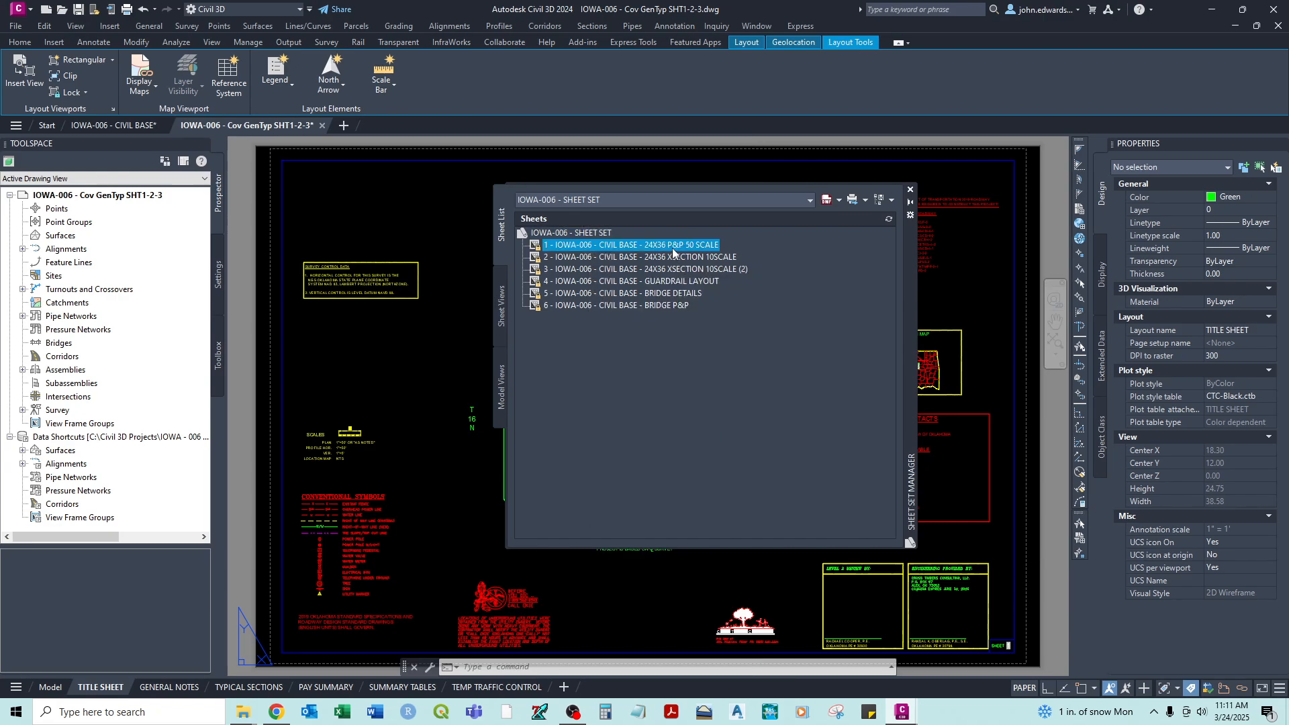
mouse_move(669, 244)
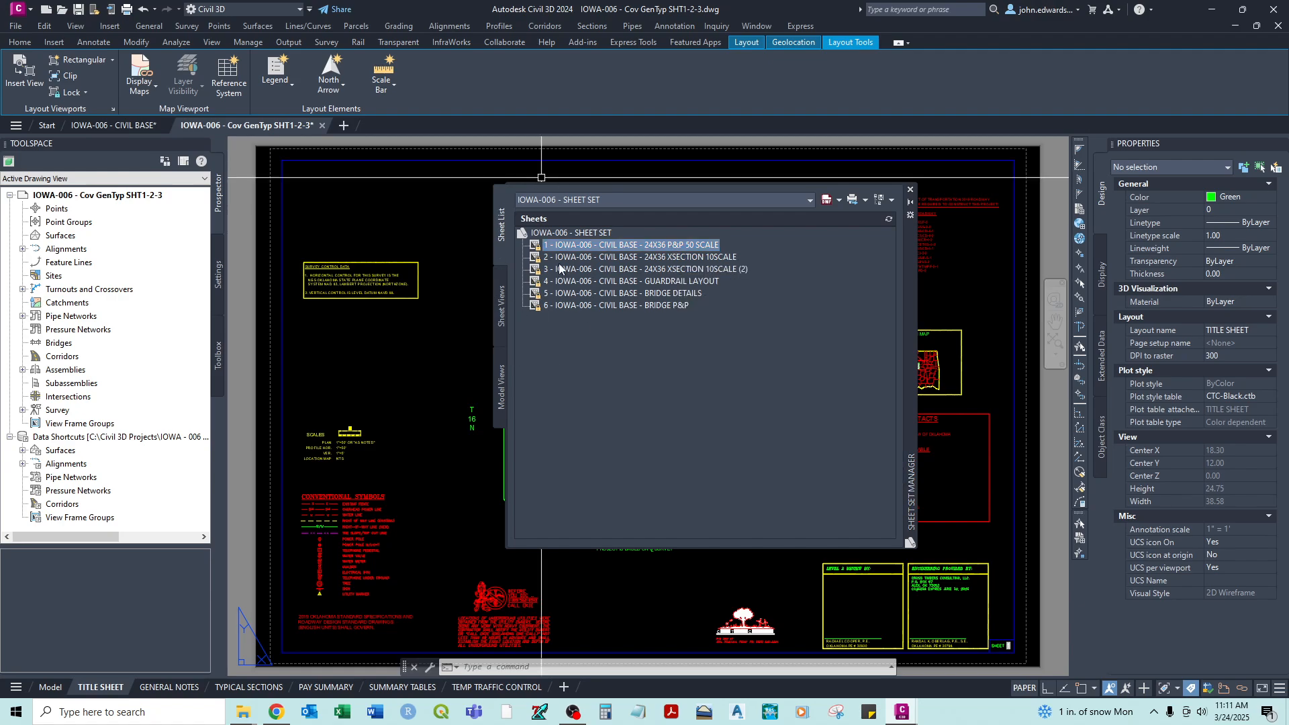
right_click(571, 247)
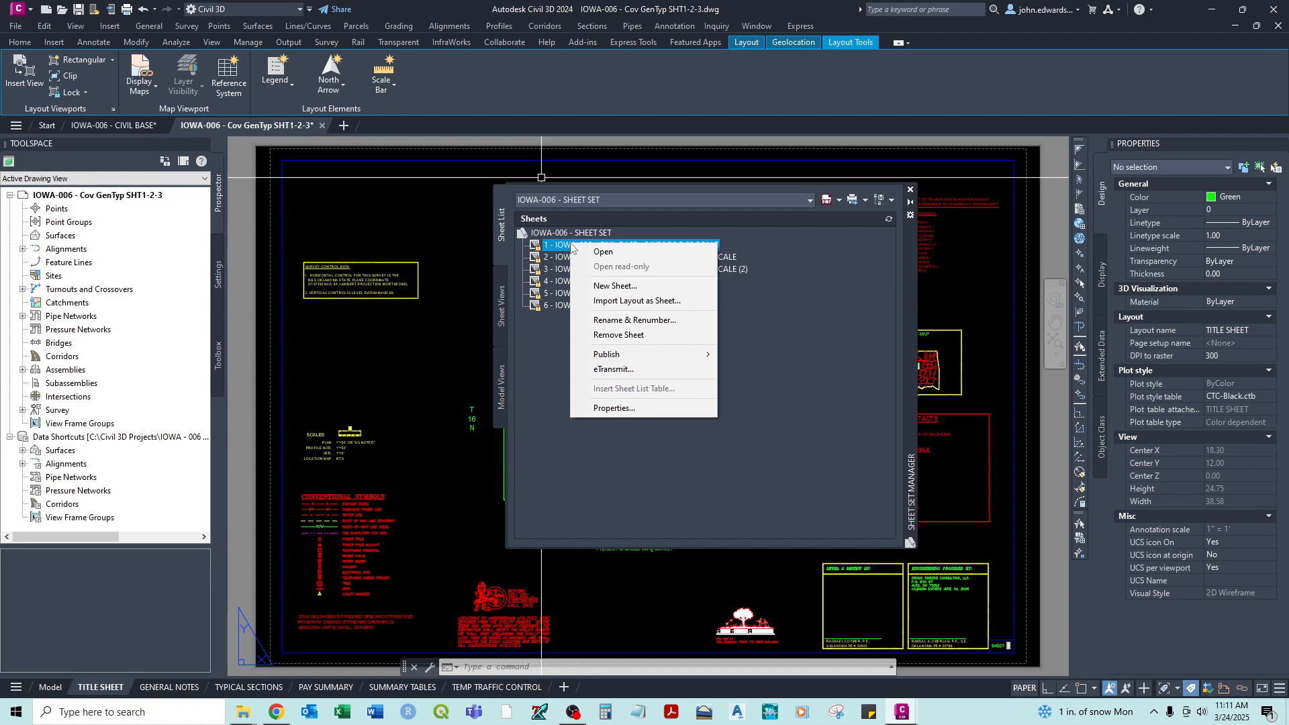
left_click(611, 322)
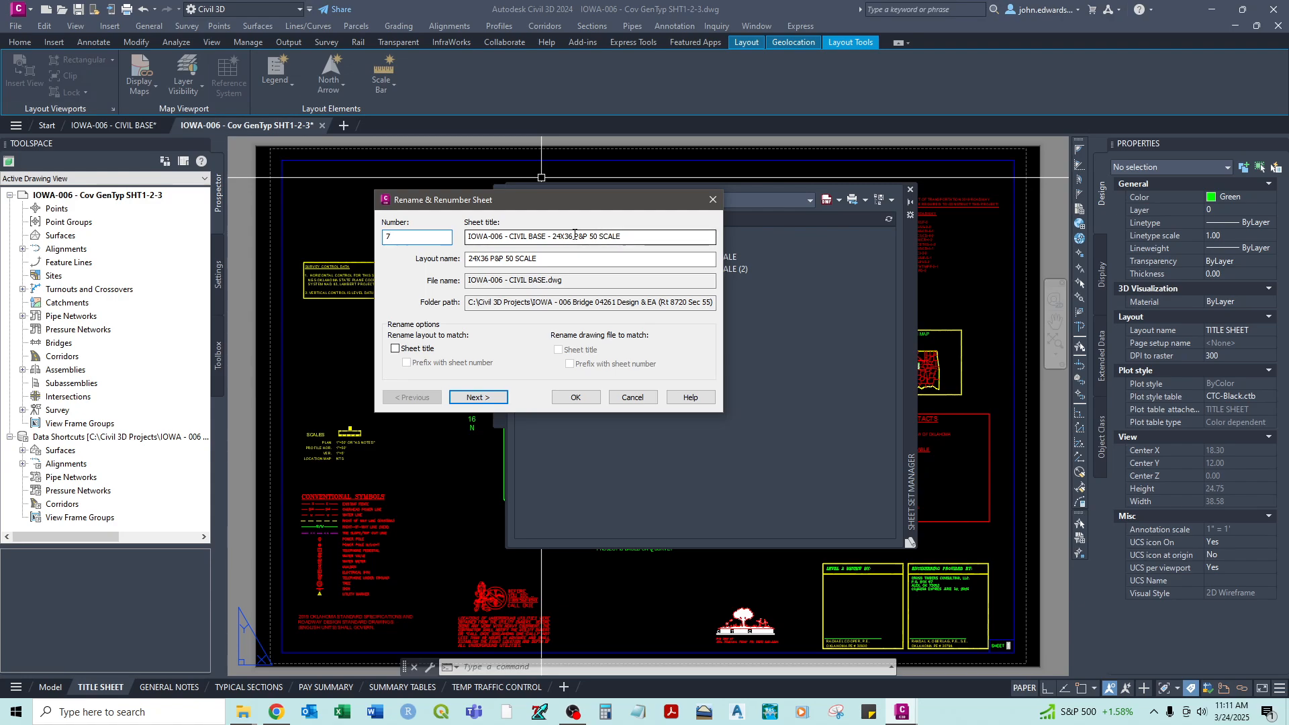
left_click_drag(644, 232, 475, 241)
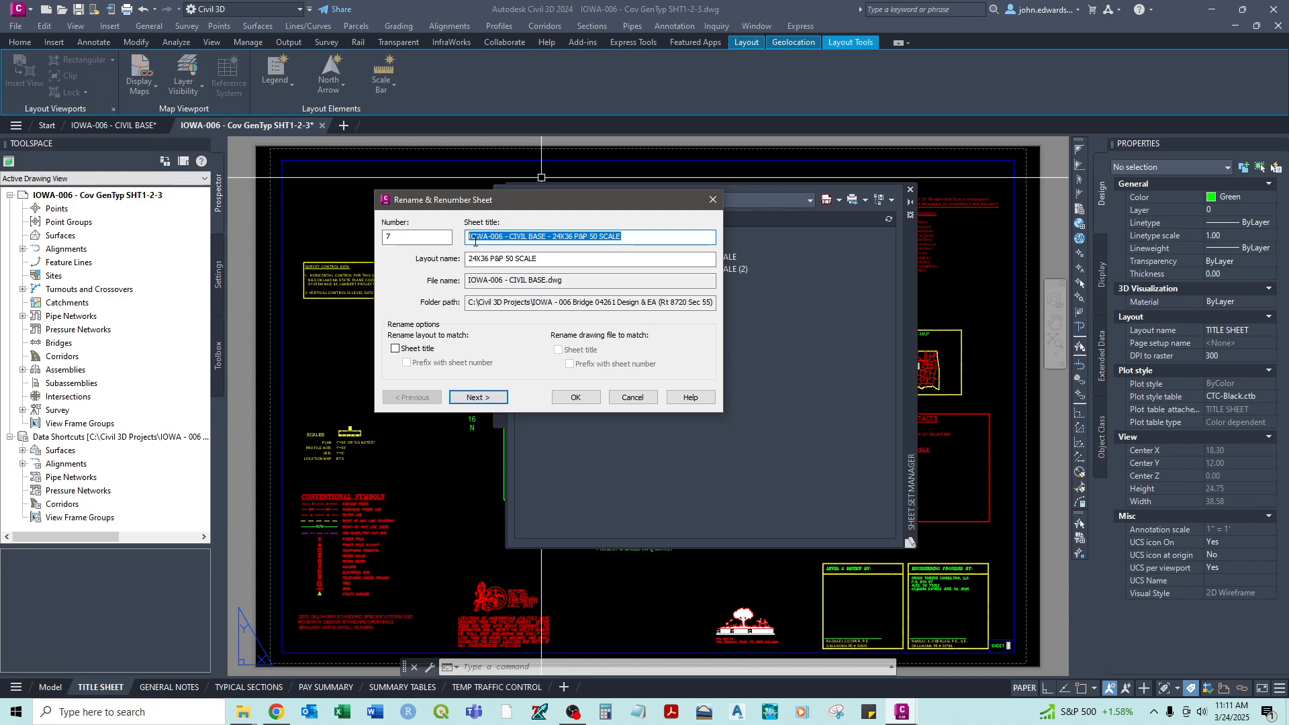
type("PLAN & PROFILE -")
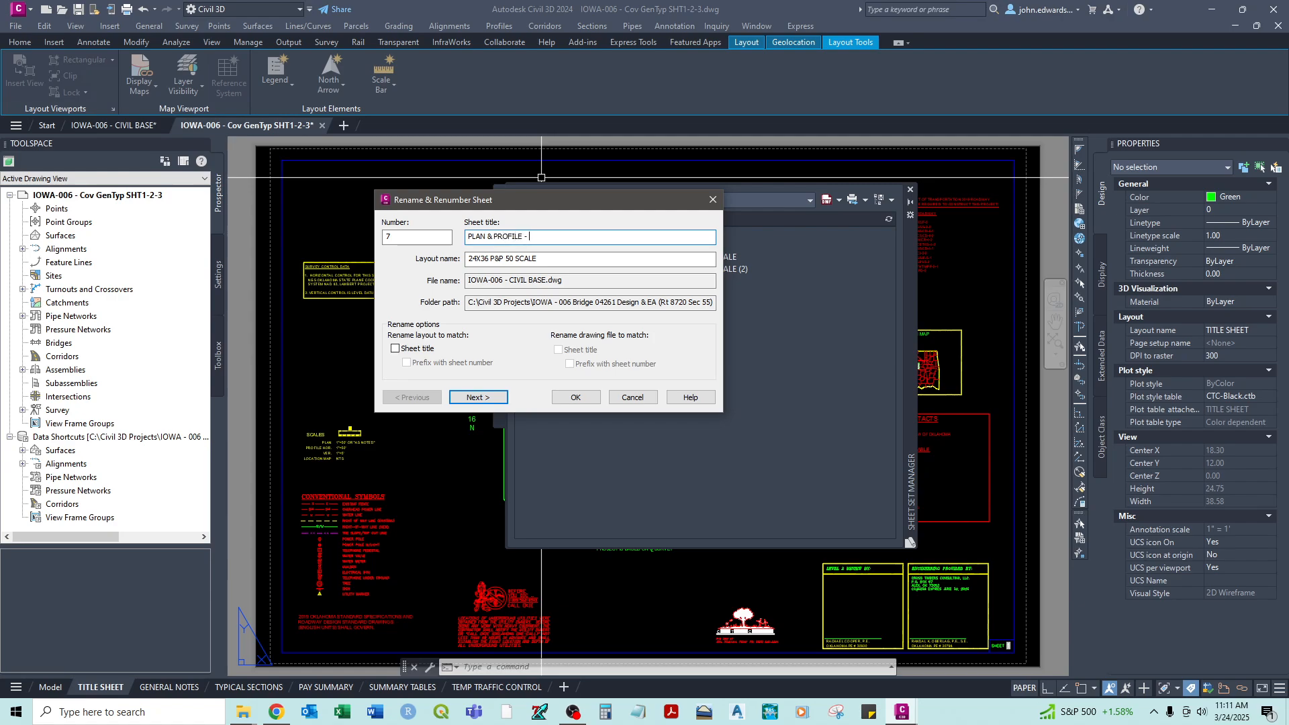
type("50 SCALE")
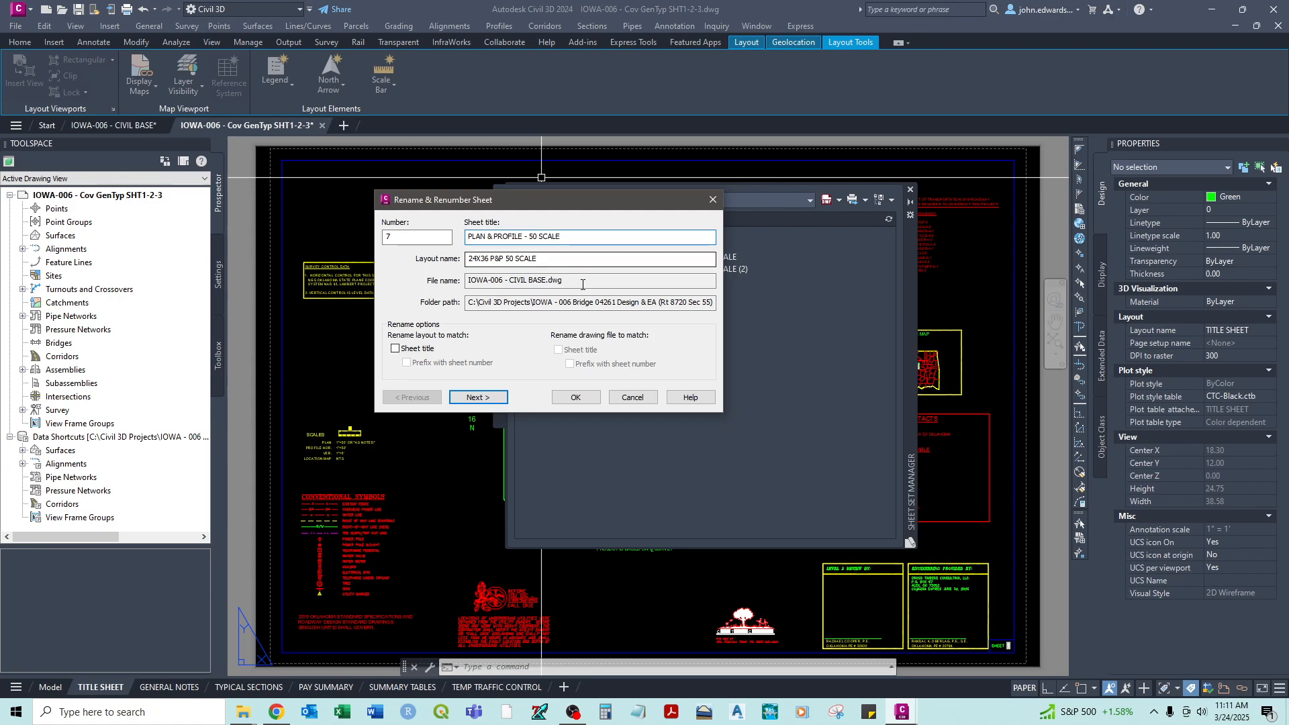
left_click(479, 396)
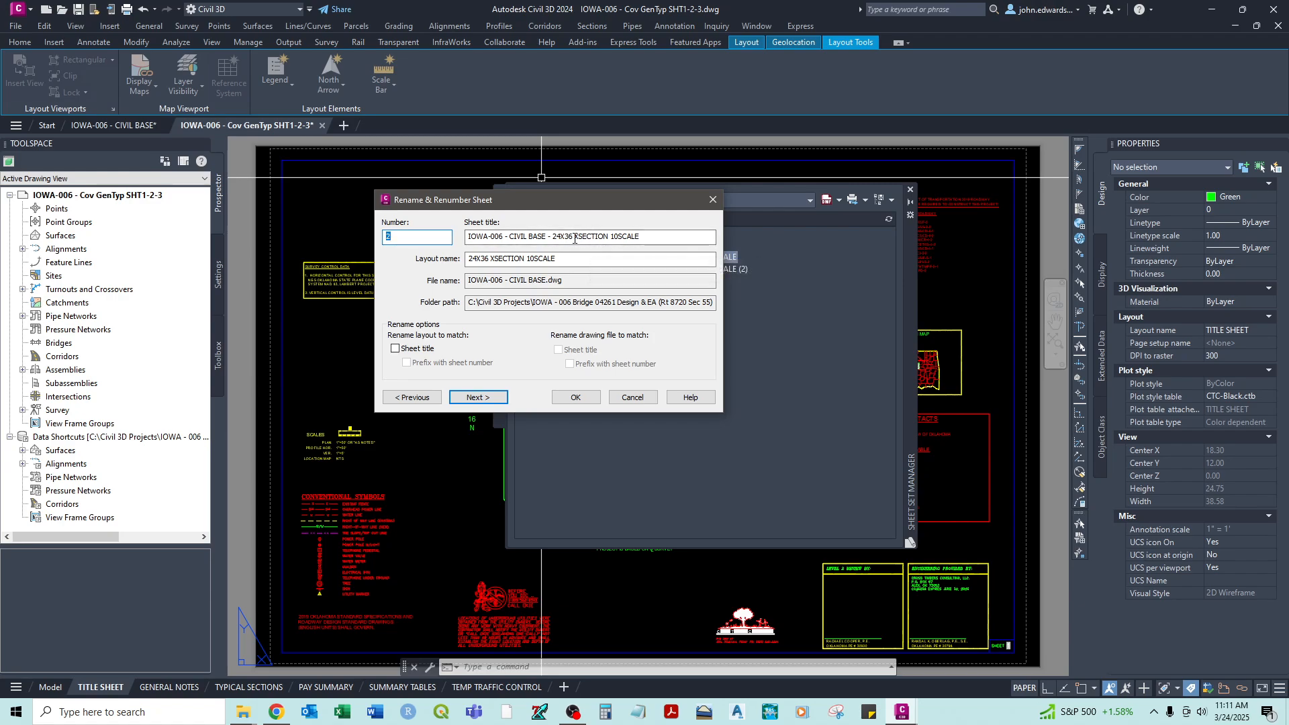
- Shorten the title of sheet 2 to XSECTION 10SCALE and finish renaming sheets
left_click_drag(577, 236, 461, 240)
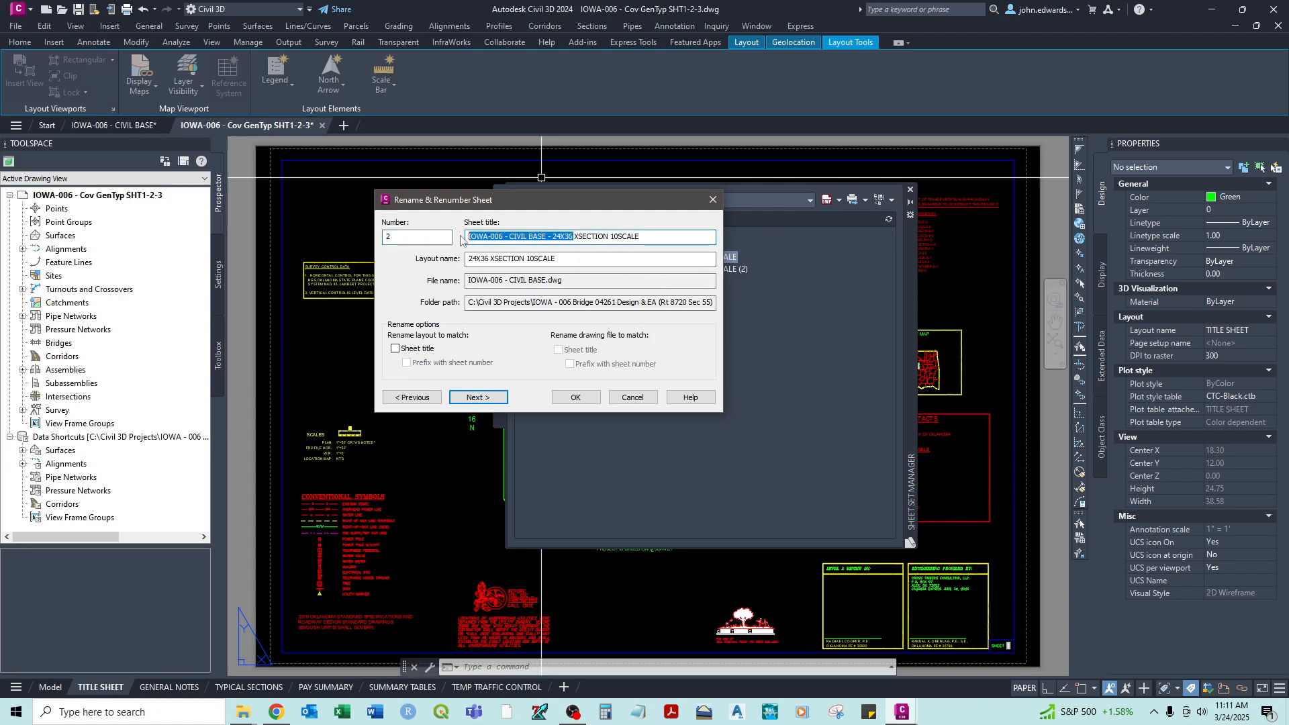
key("BackSpace")
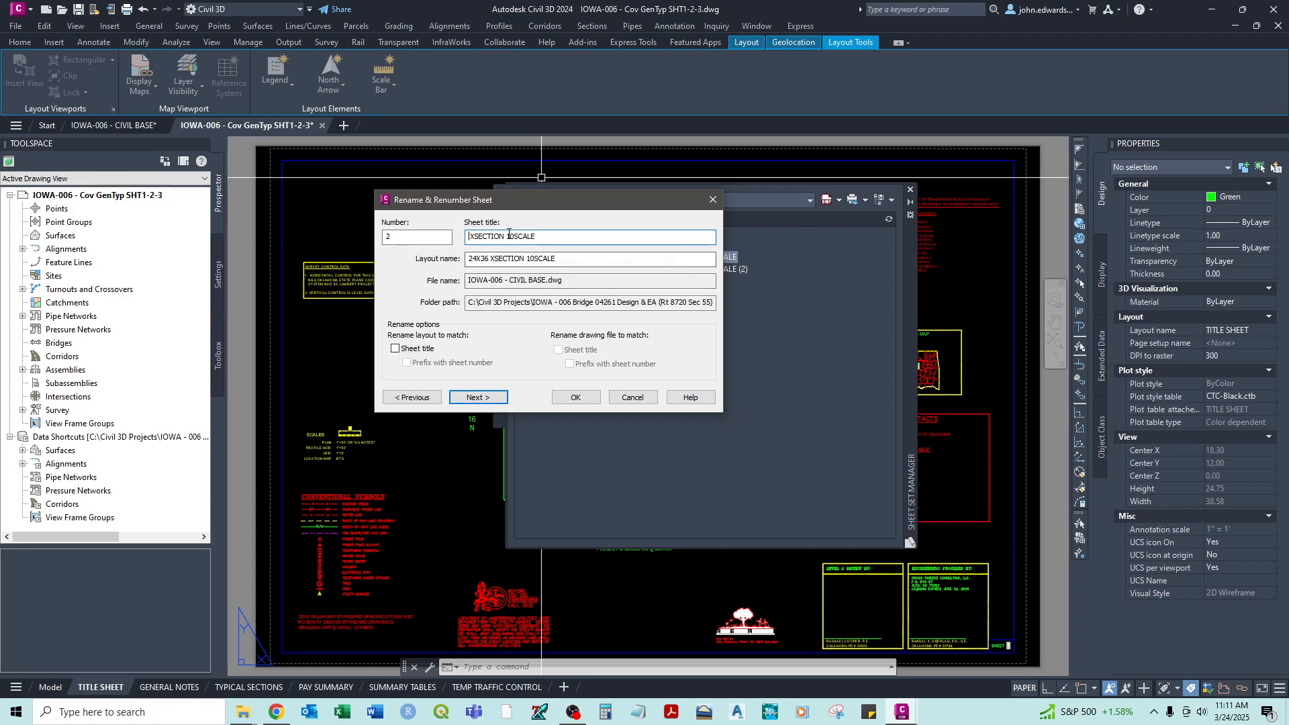
left_click(478, 397)
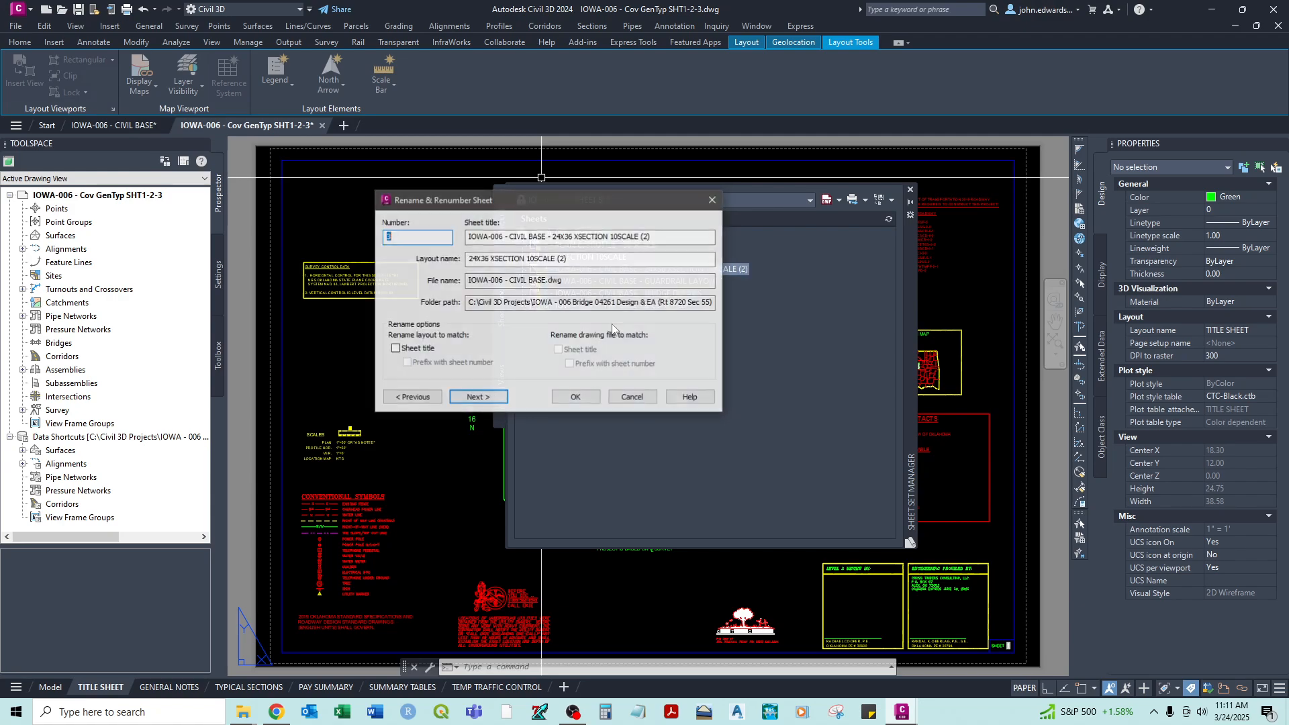
left_click(576, 397)
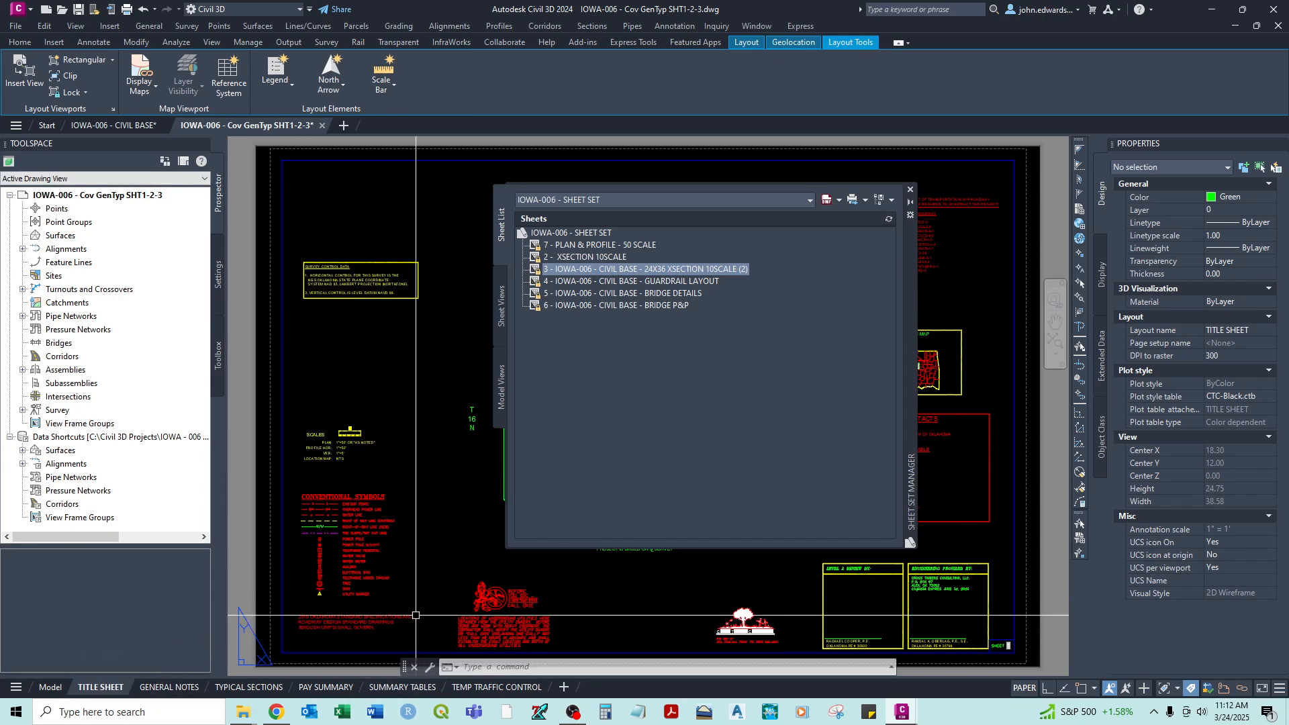
- Import all layouts of IOWA-006 - Cov GenTyp SHT1-2-3 from the IOWA - 006 Bridge 04261 folder into the sheet set as sheets
right_click(578, 235)
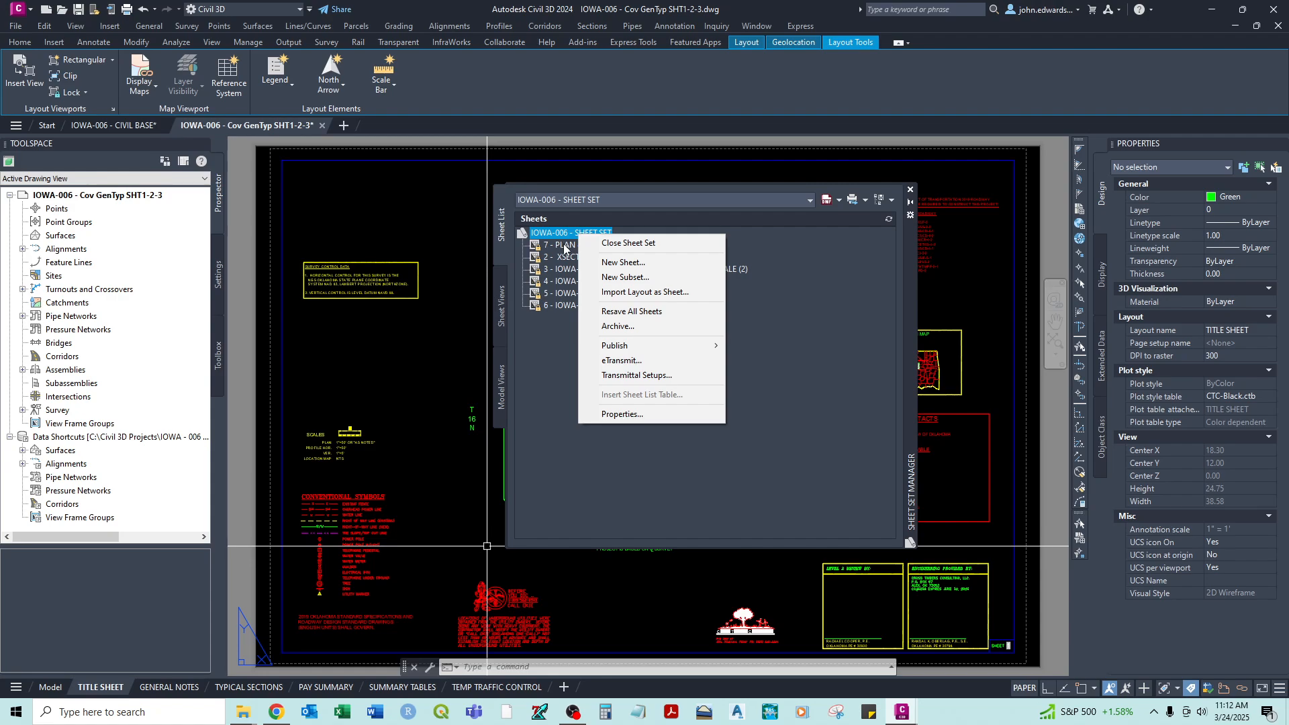
right_click(564, 246)
right_click(550, 232)
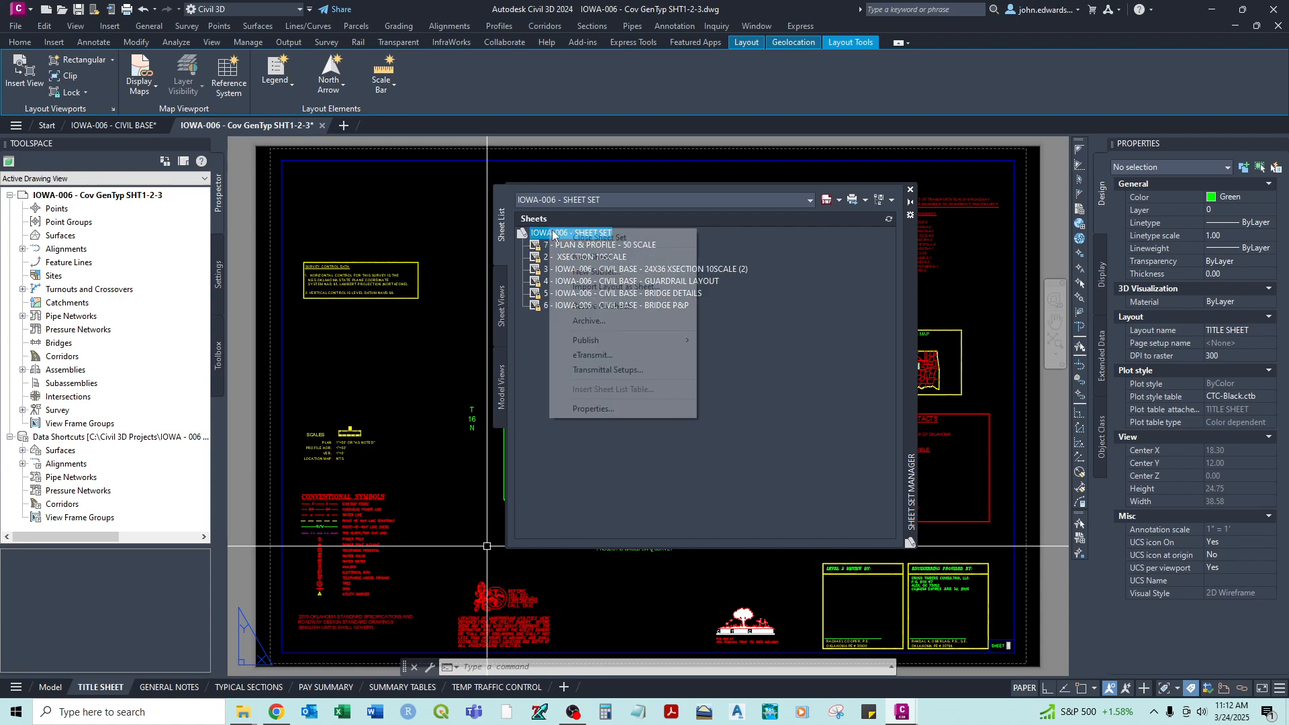
left_click(607, 287)
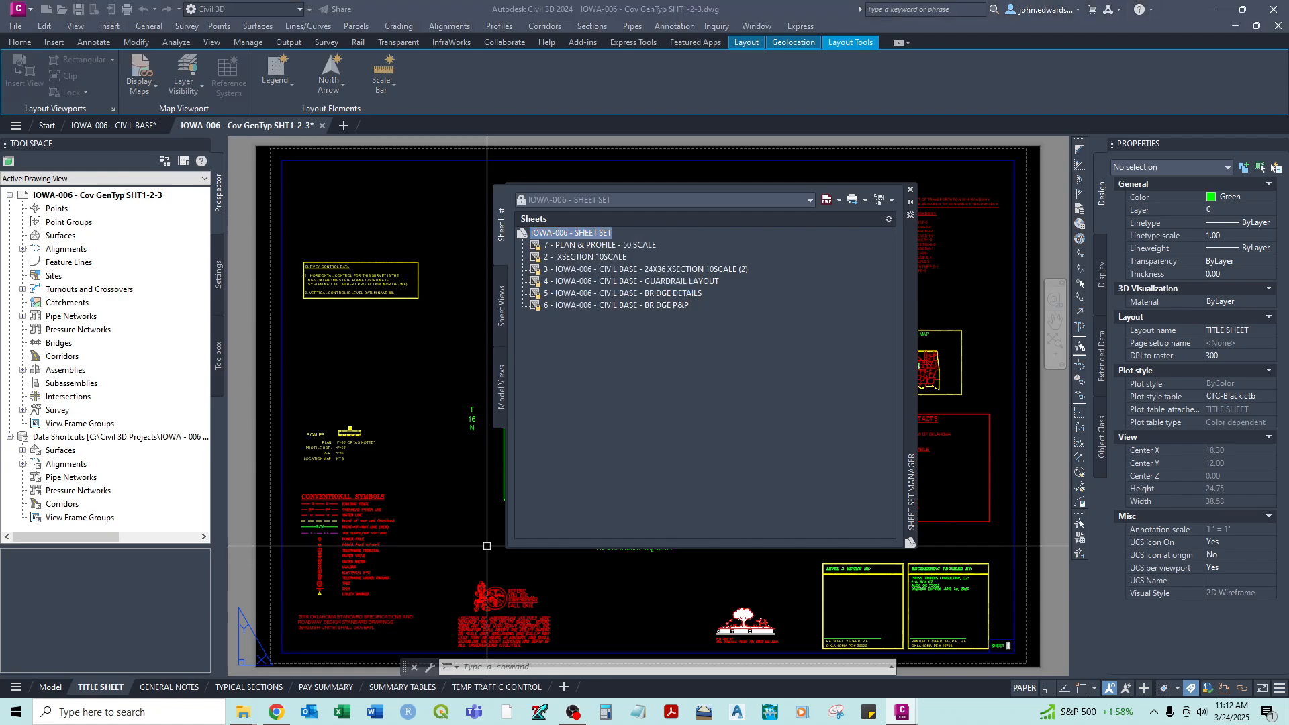
left_click(566, 245)
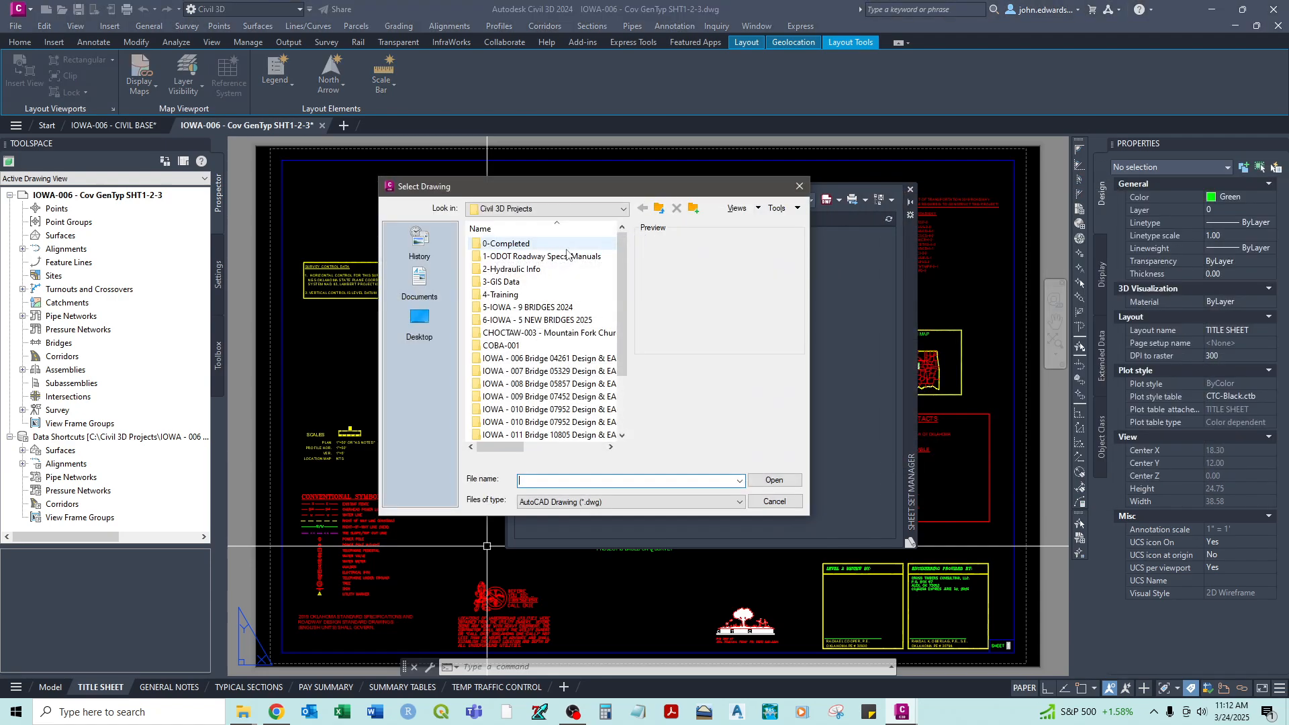
double_click(524, 359)
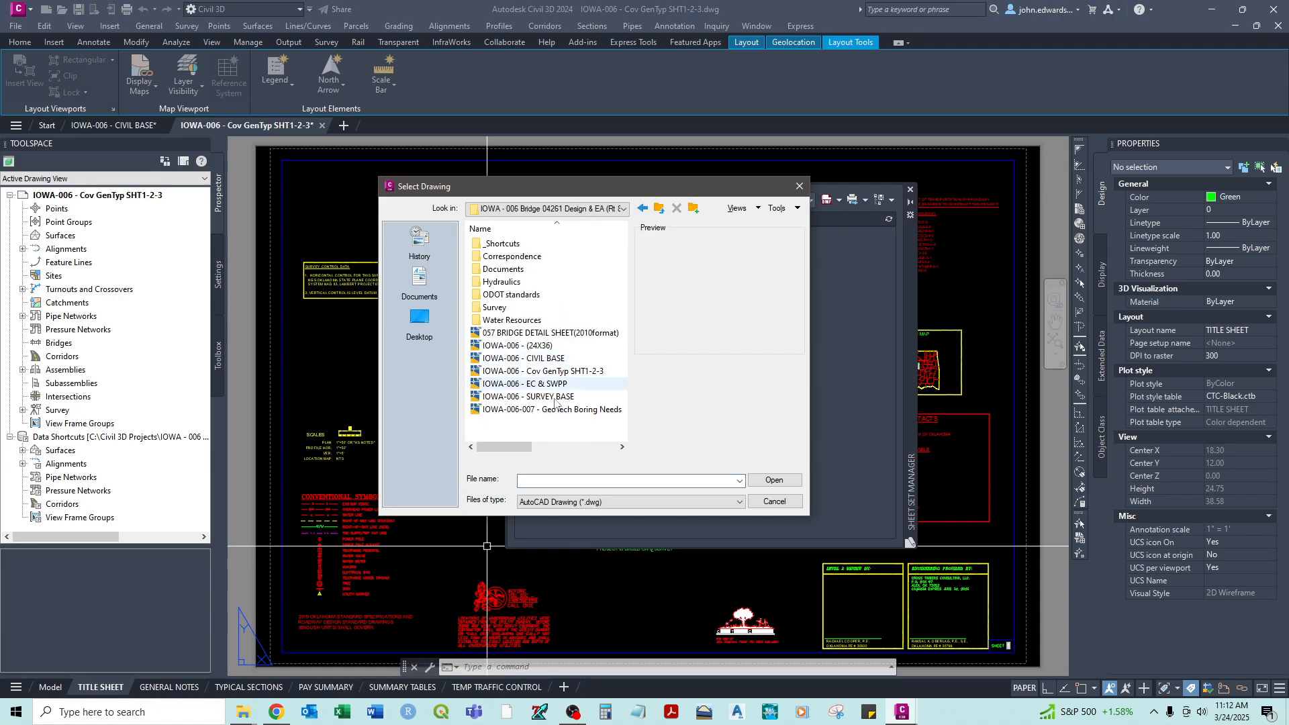
left_click(542, 372)
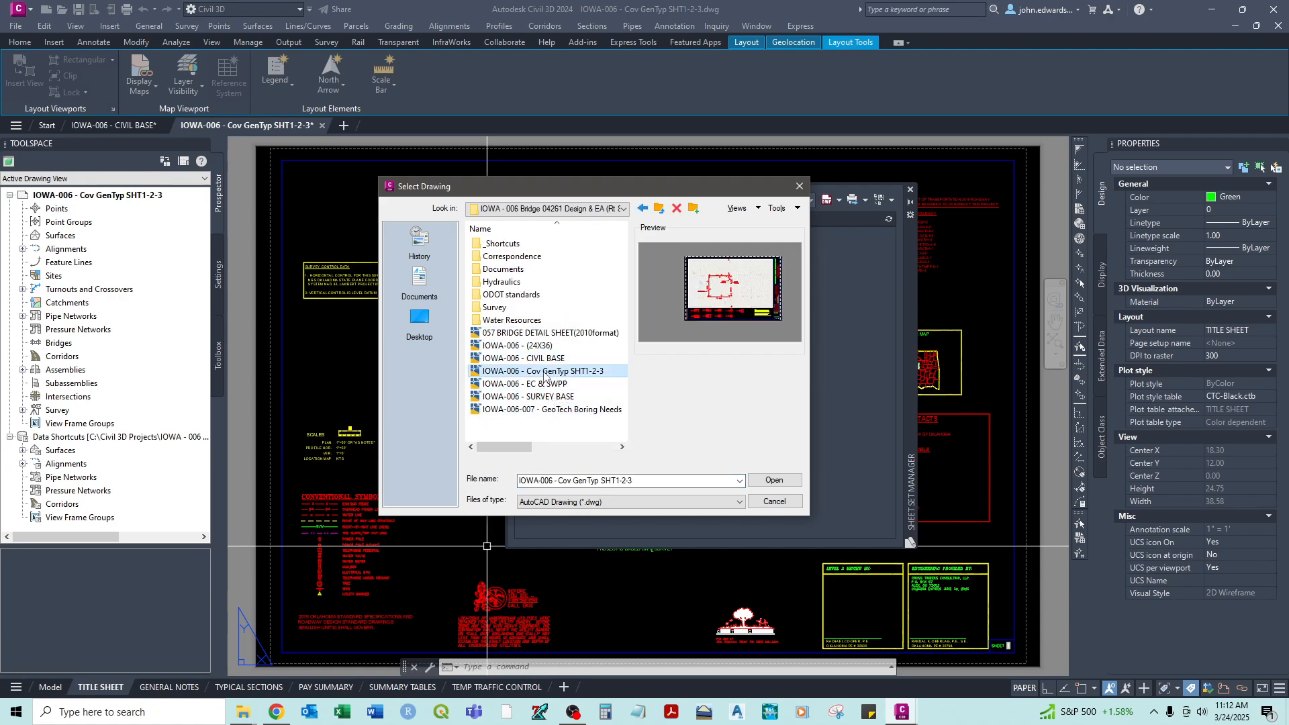
left_click(766, 479)
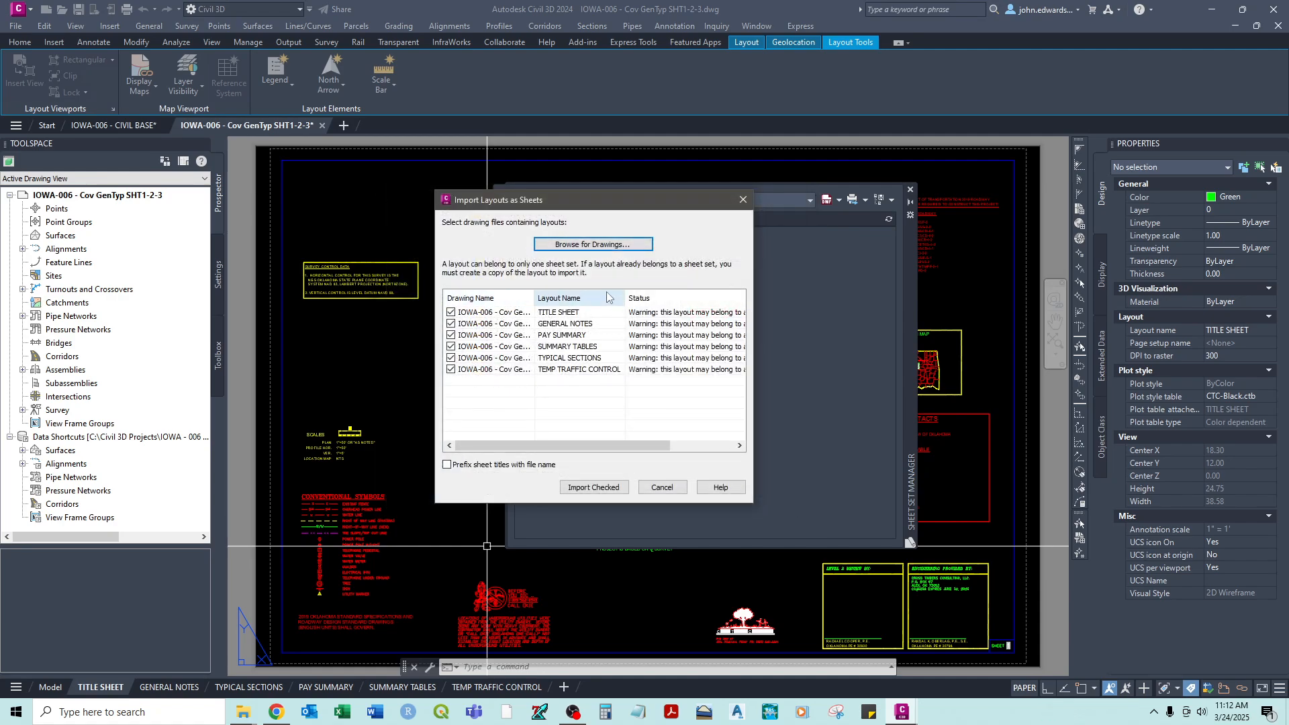
left_click_drag(634, 446, 604, 448)
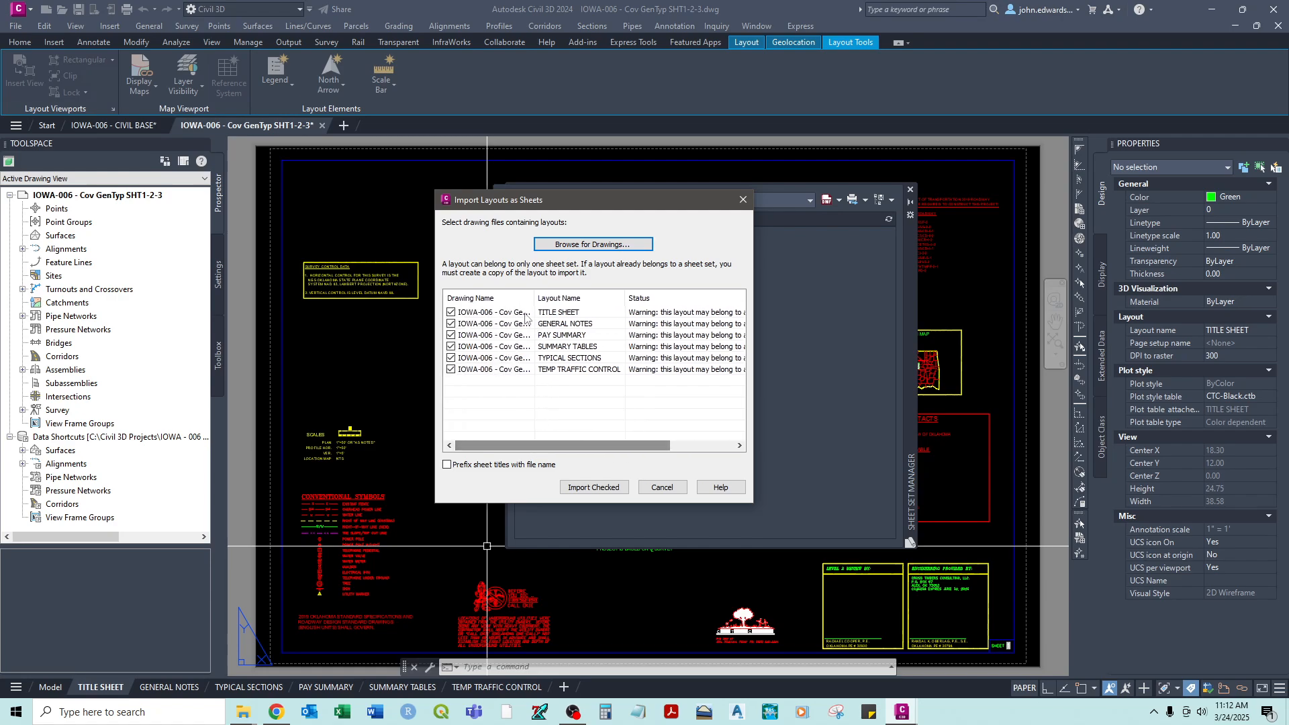
left_click(596, 487)
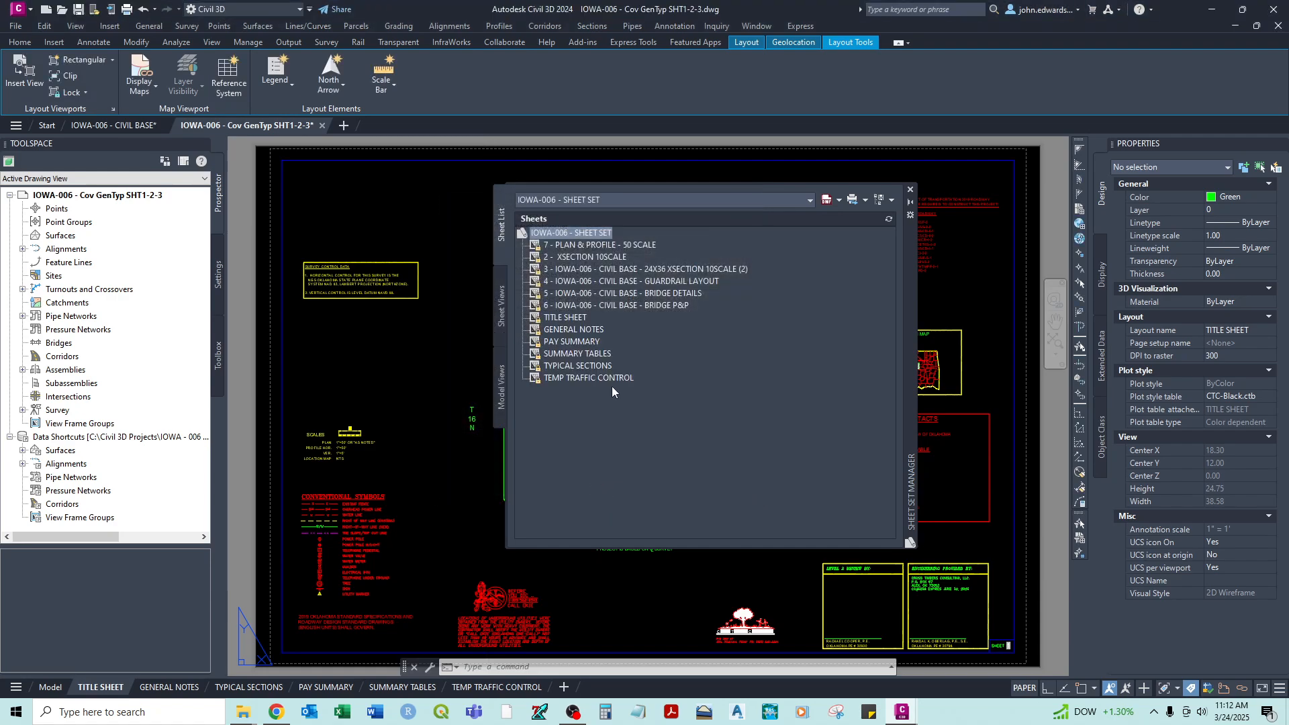
- Number the TITLE SHEET, GENERAL NOTES and PAY SUMMARY sheets as 1, 2 and 3
left_click(577, 366)
left_click(582, 318)
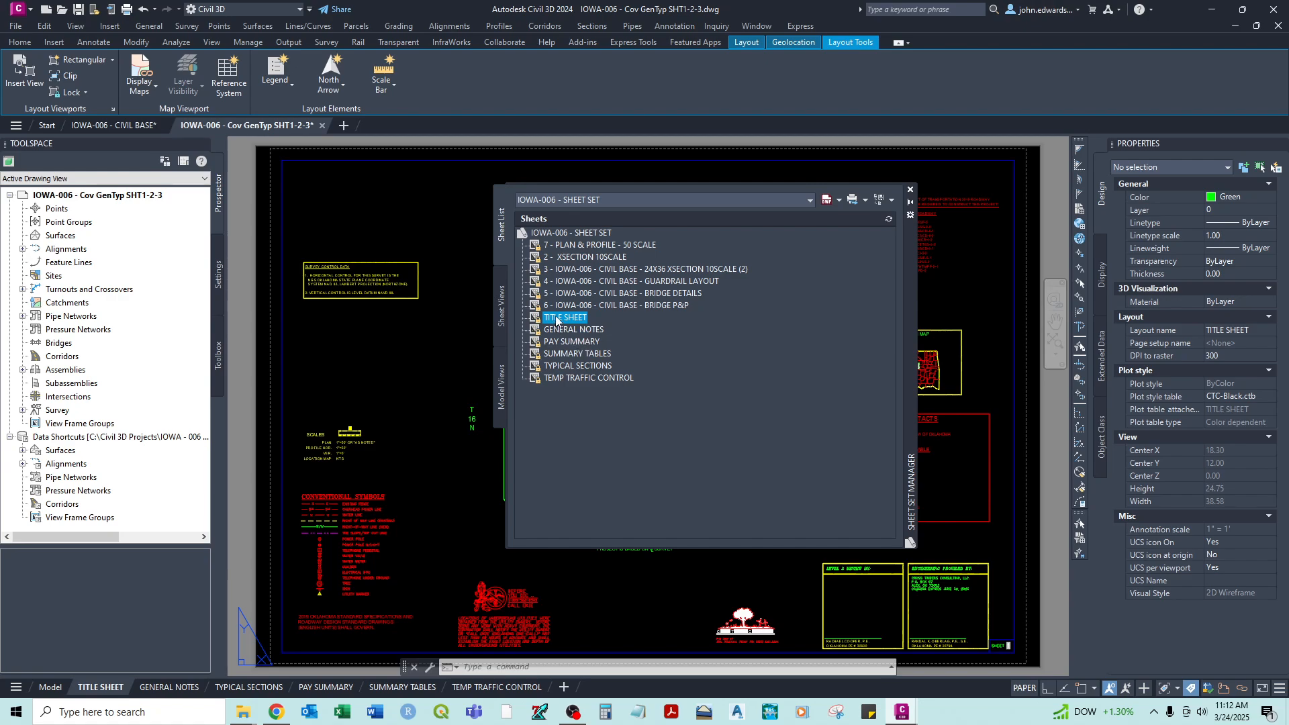
right_click(556, 320)
left_click(584, 393)
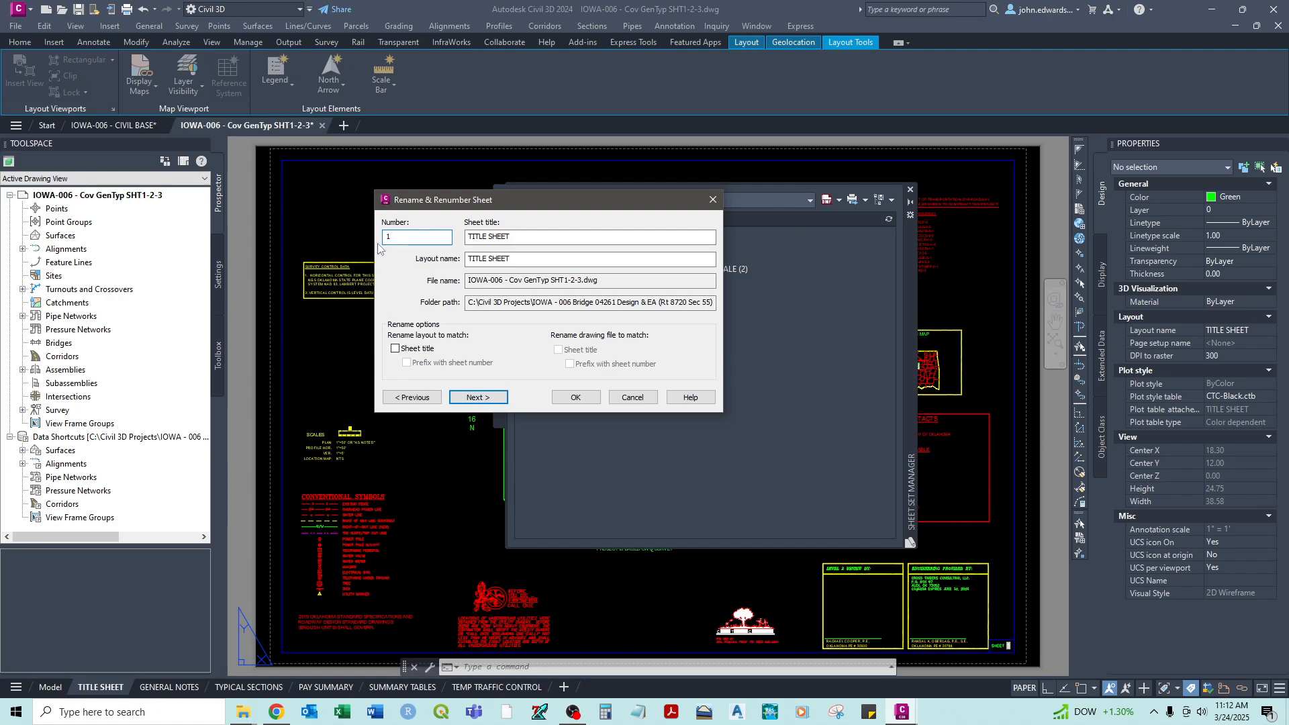
left_click(478, 397)
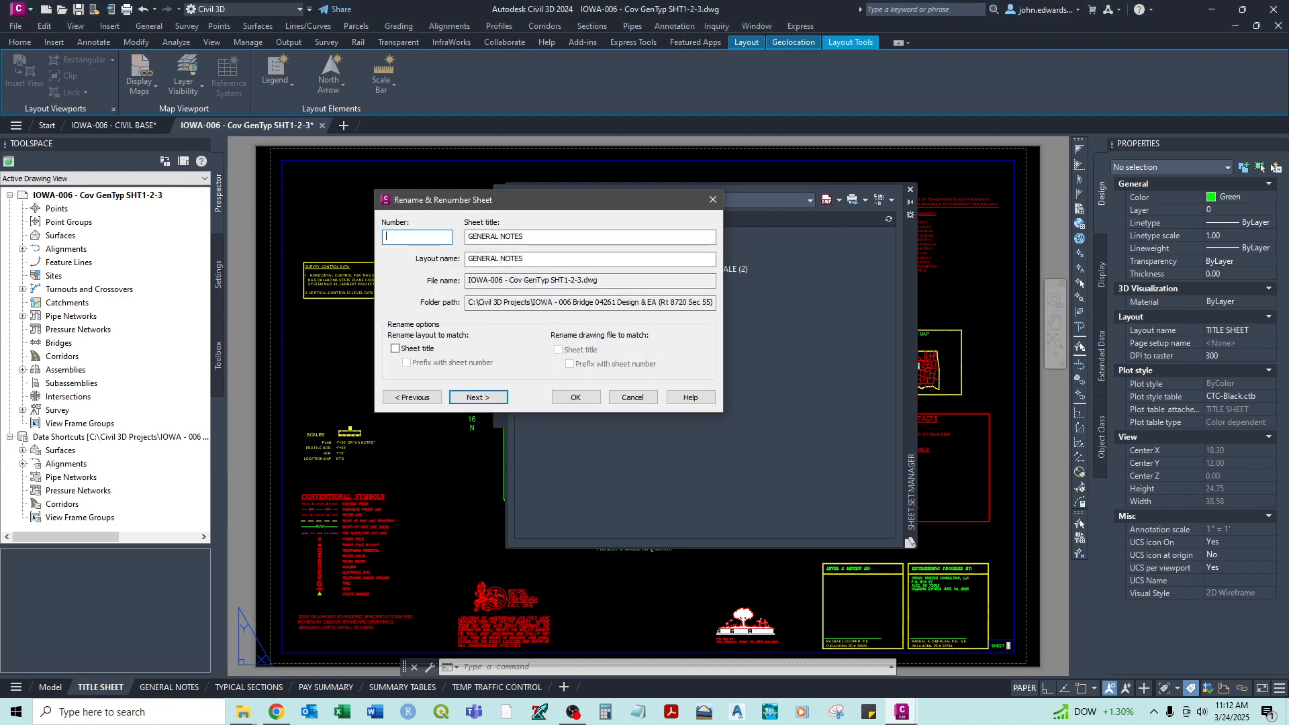
left_click(485, 396)
left_click(485, 397)
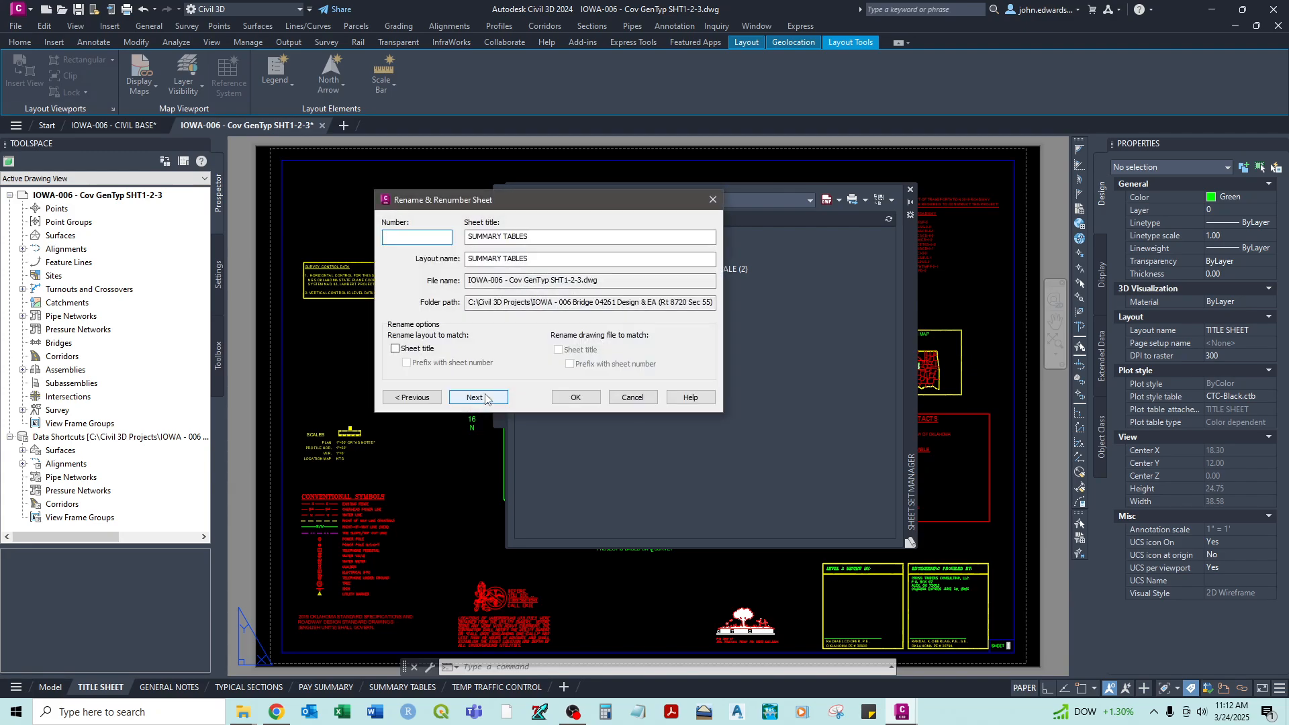
- Number the SUMMARY TABLES, TYPICAL SECTIONS and TEMP TRAFFIC CONTROL sheets as 4, 5 and 6
type("4")
left_click(486, 397)
type("5")
left_click(485, 397)
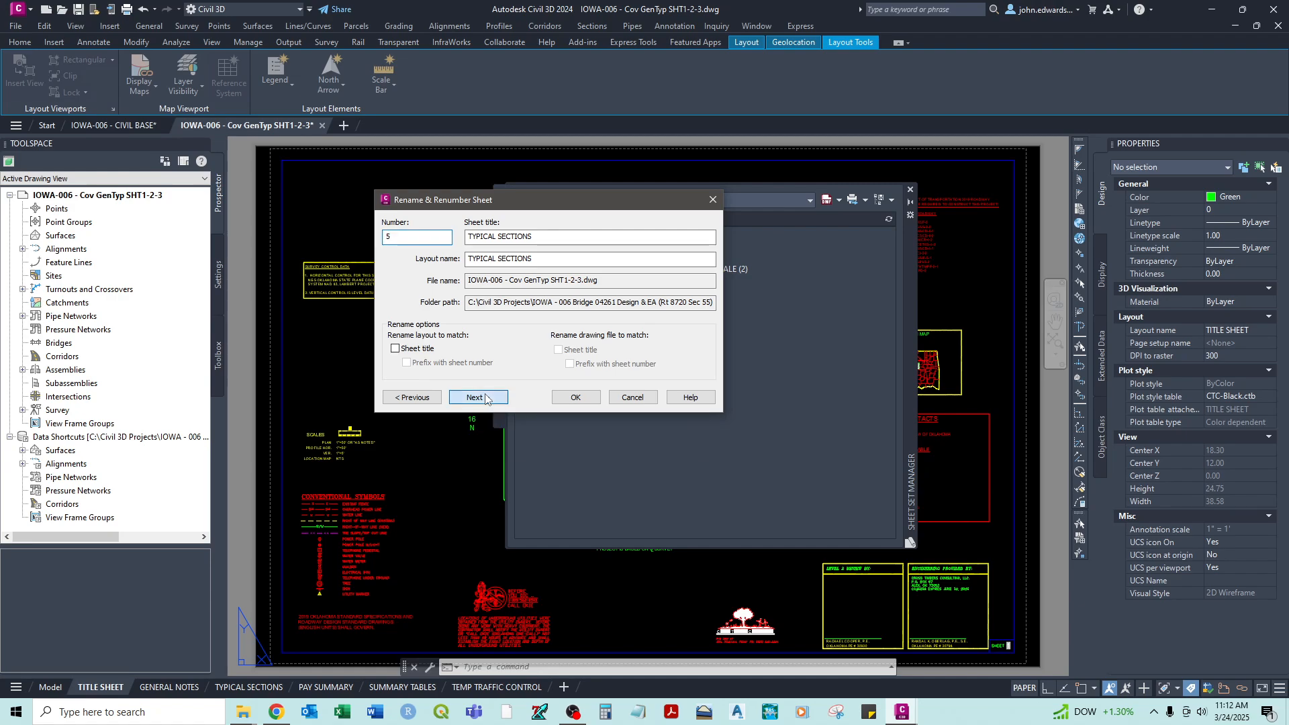
type("6")
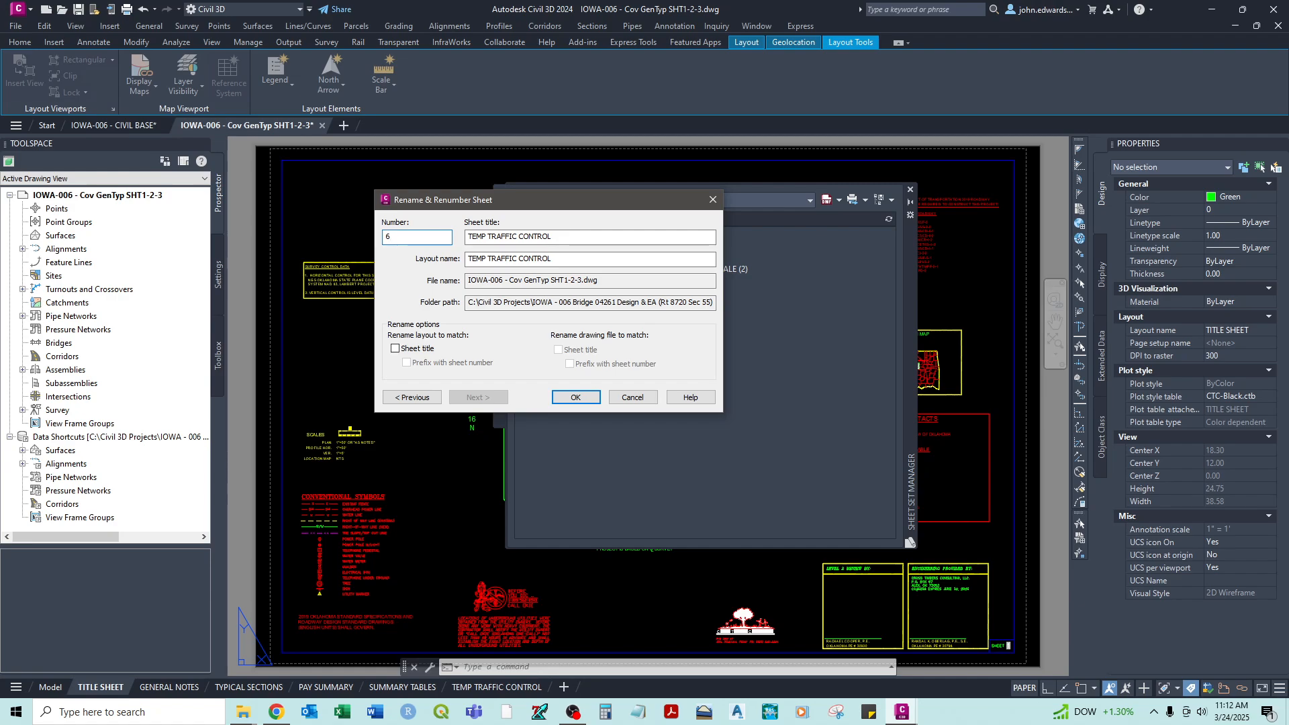
left_click(575, 397)
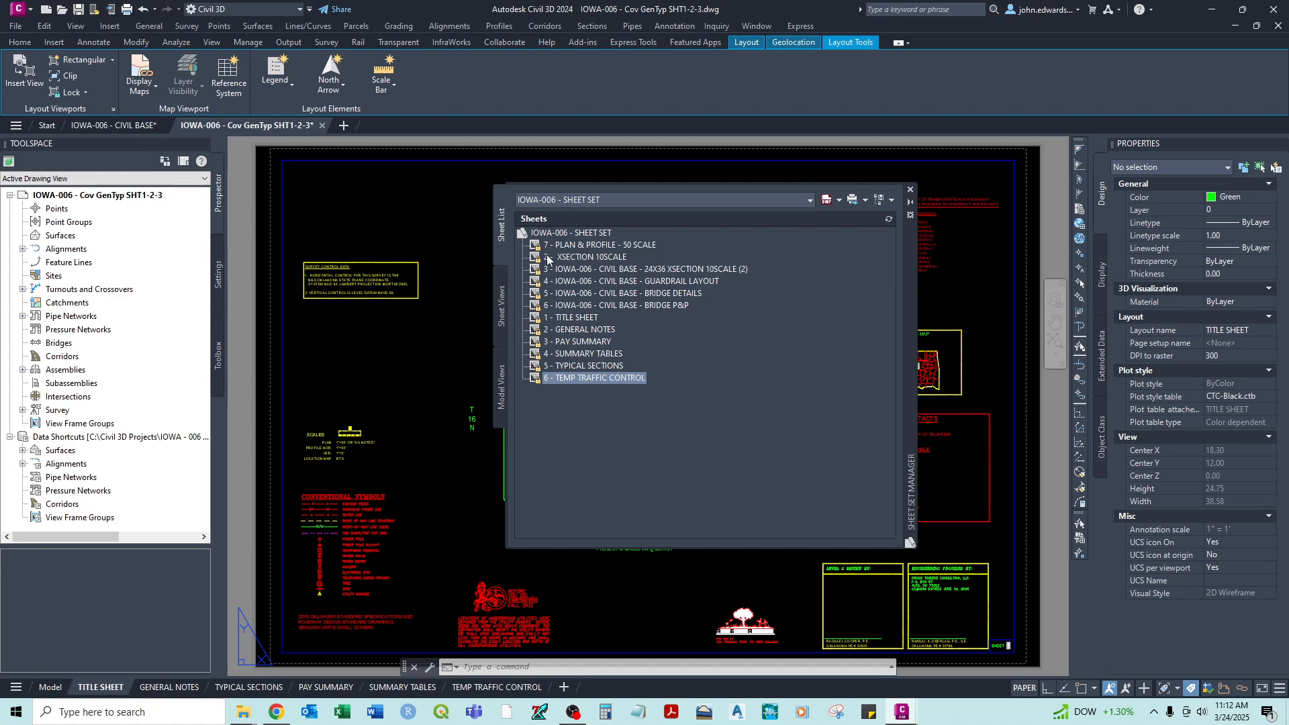
- Move TITLE SHEET to the start of the sheet list and place GENERAL NOTES directly after it
right_click(574, 235)
left_click(552, 357)
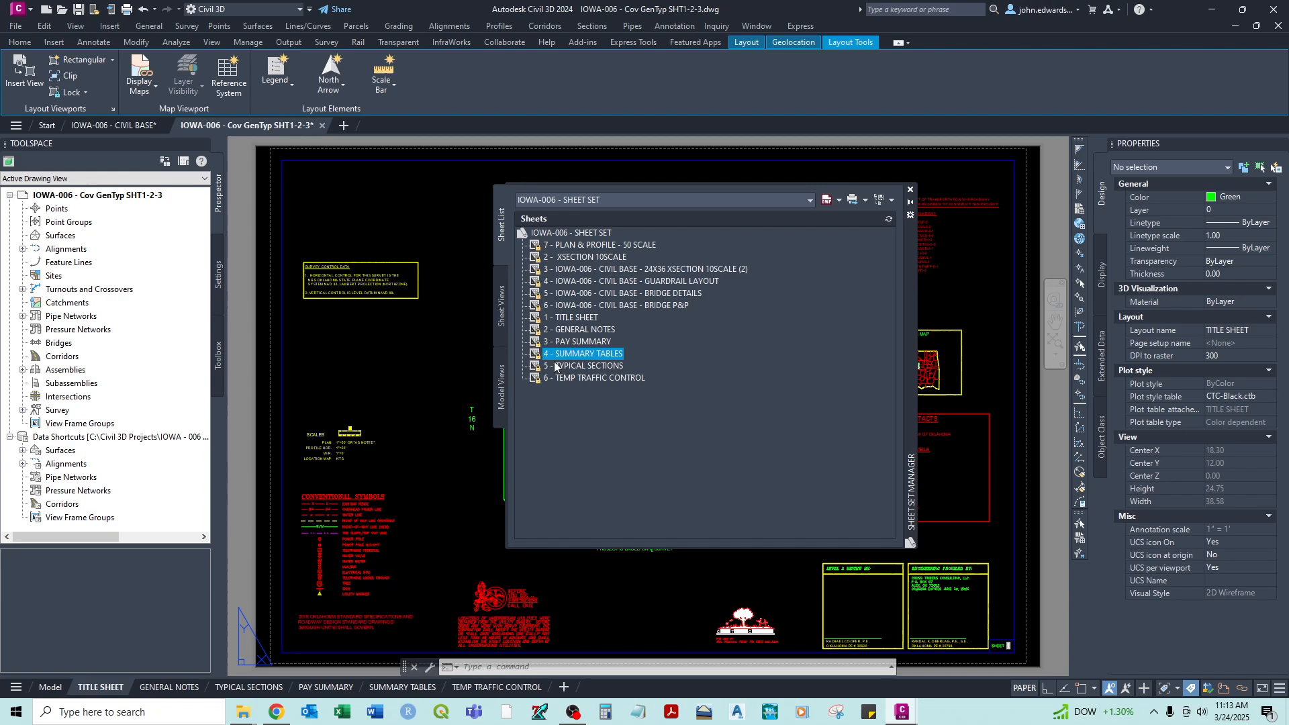
left_click(568, 318)
left_click_drag(558, 320, 571, 235)
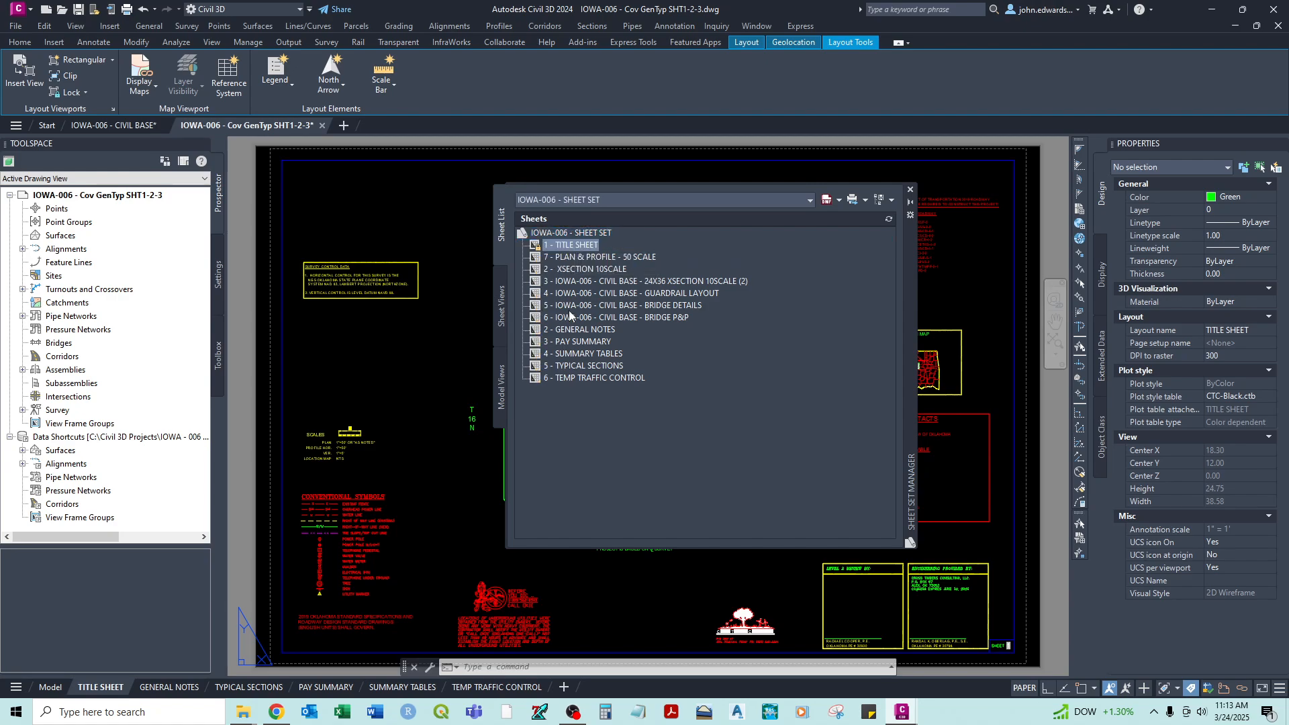
left_click_drag(565, 328, 586, 246)
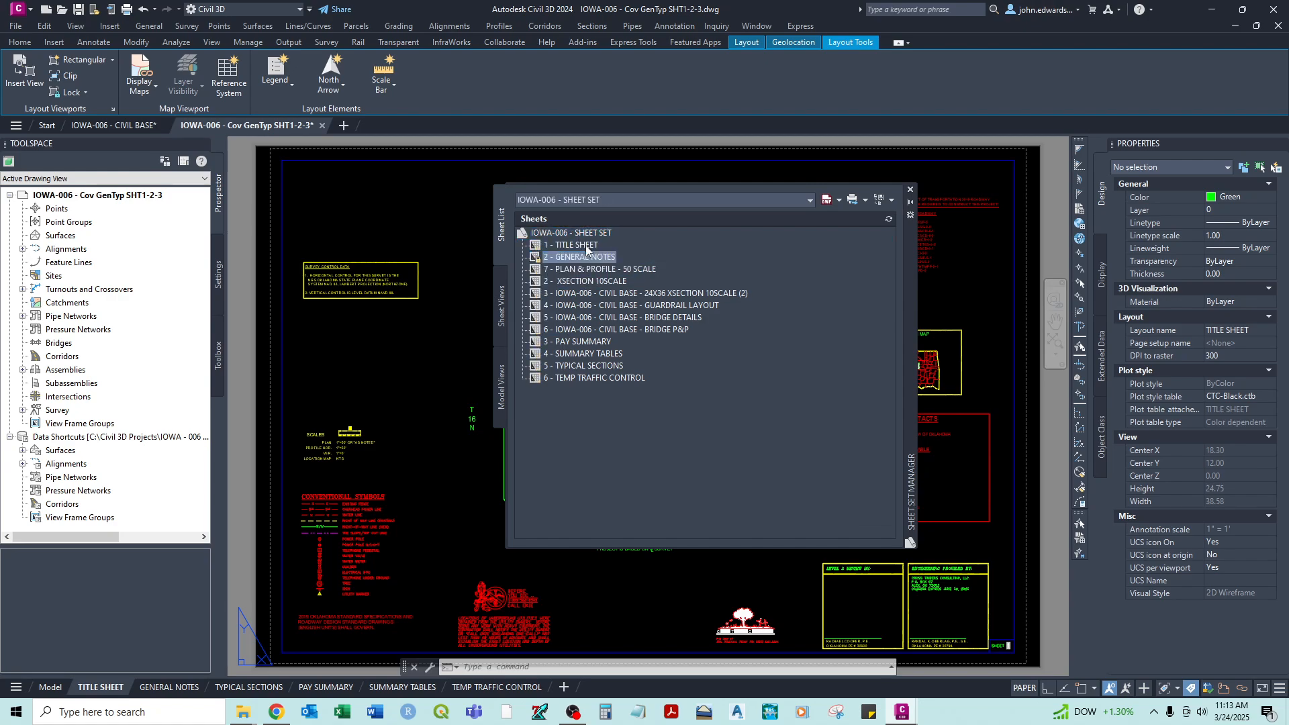
- Reorder PAY SUMMARY, SUMMARY TABLES, TYPICAL SECTIONS and TEMP TRAFFIC CONTROL in numerical order between GENERAL NOTES and PLAN & PROFILE - 50 SCALE
left_click_drag(570, 341, 578, 269)
left_click_drag(574, 366, 577, 288)
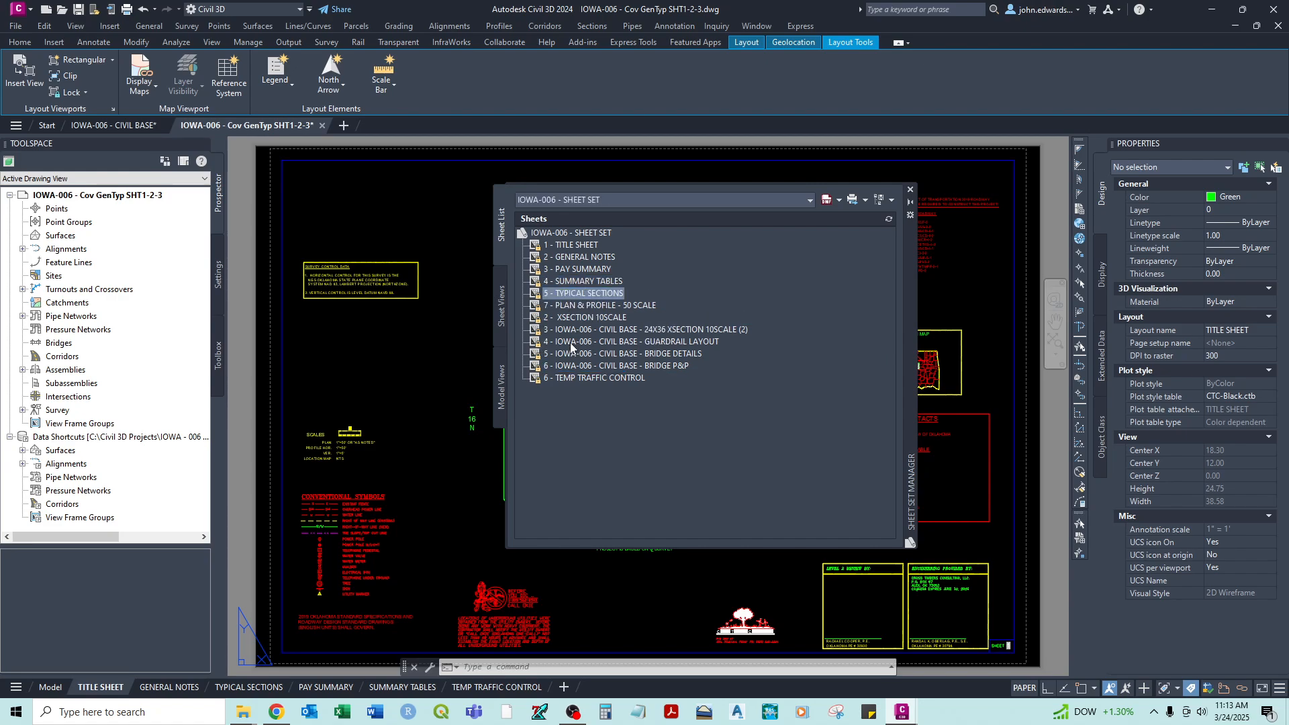
left_click_drag(570, 380, 578, 299)
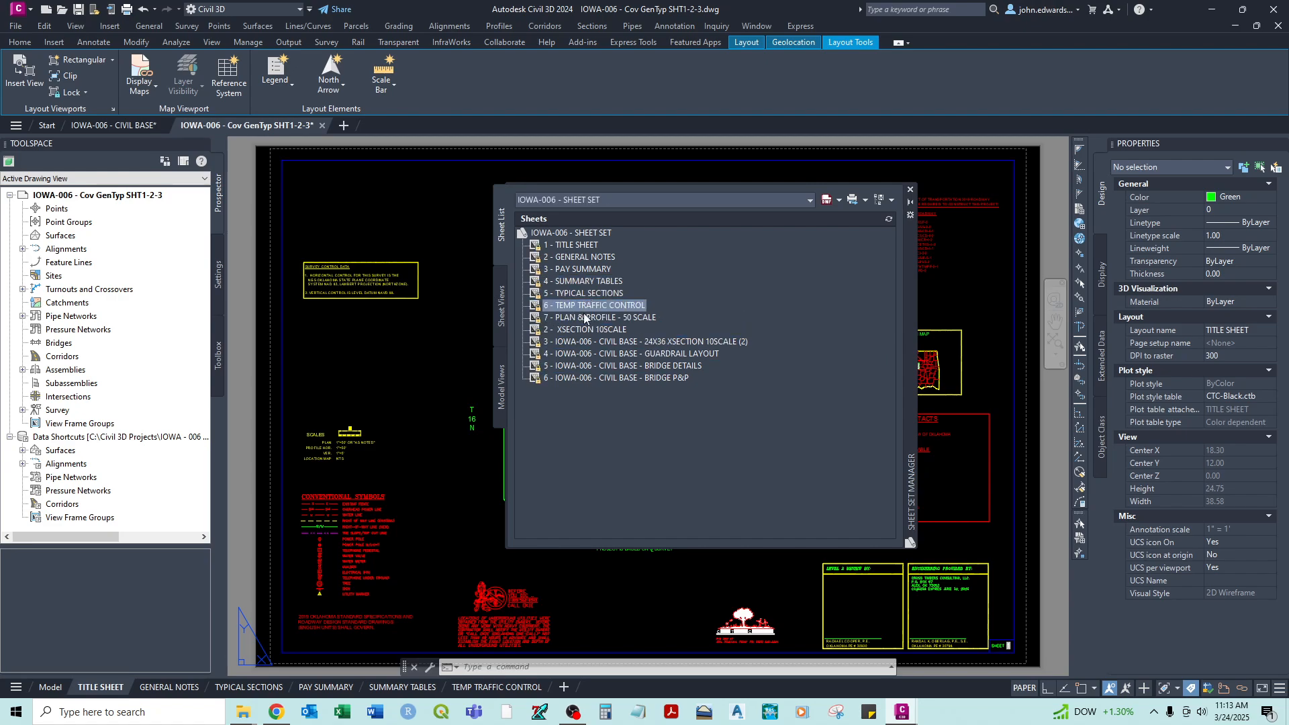
- Renumber the XSECTION 10SCALE sheet as 8 and the 24X36 XSECTION 10SCALE (2) sheet as 9
left_click(571, 329)
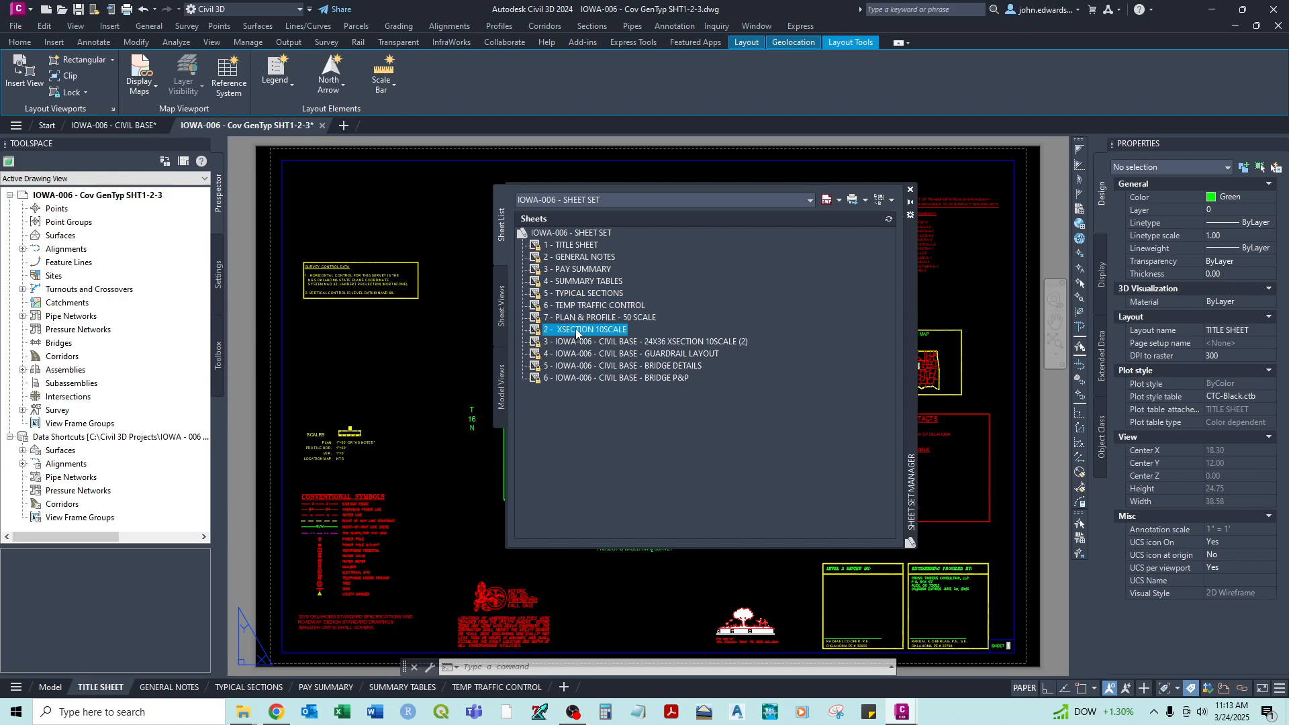
right_click(576, 329)
left_click(621, 406)
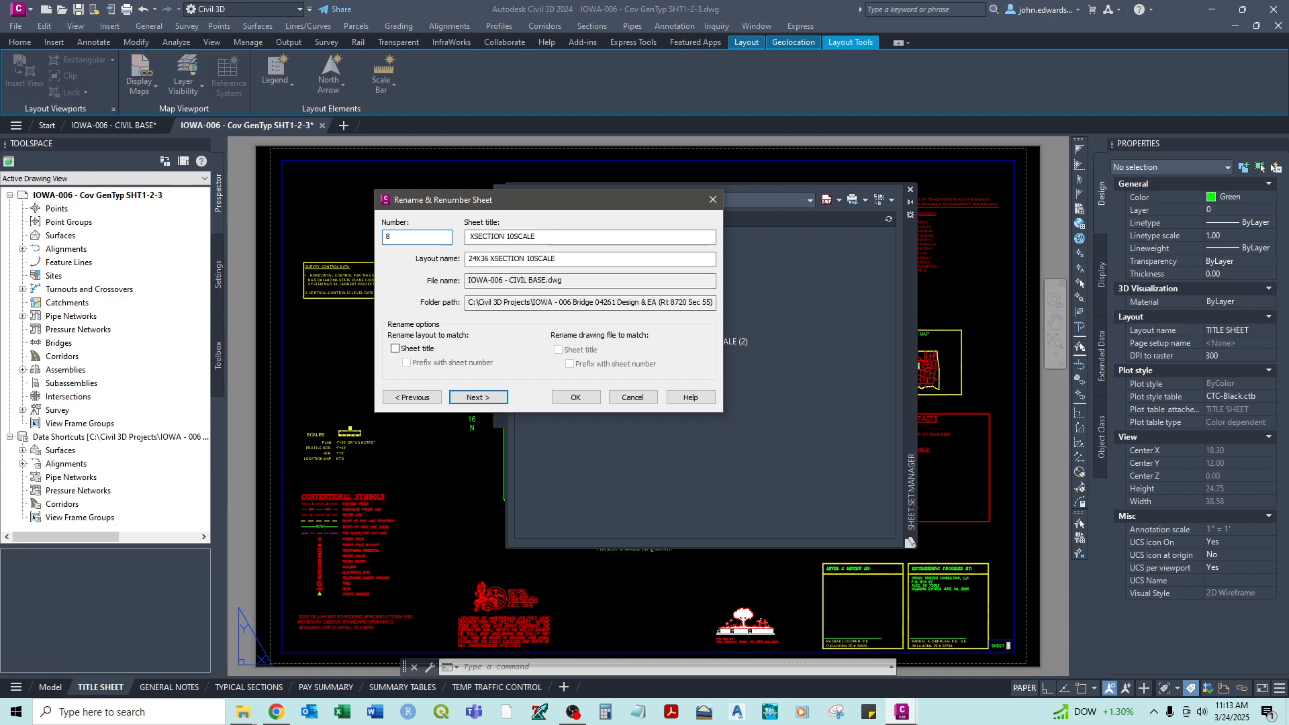
left_click(466, 397)
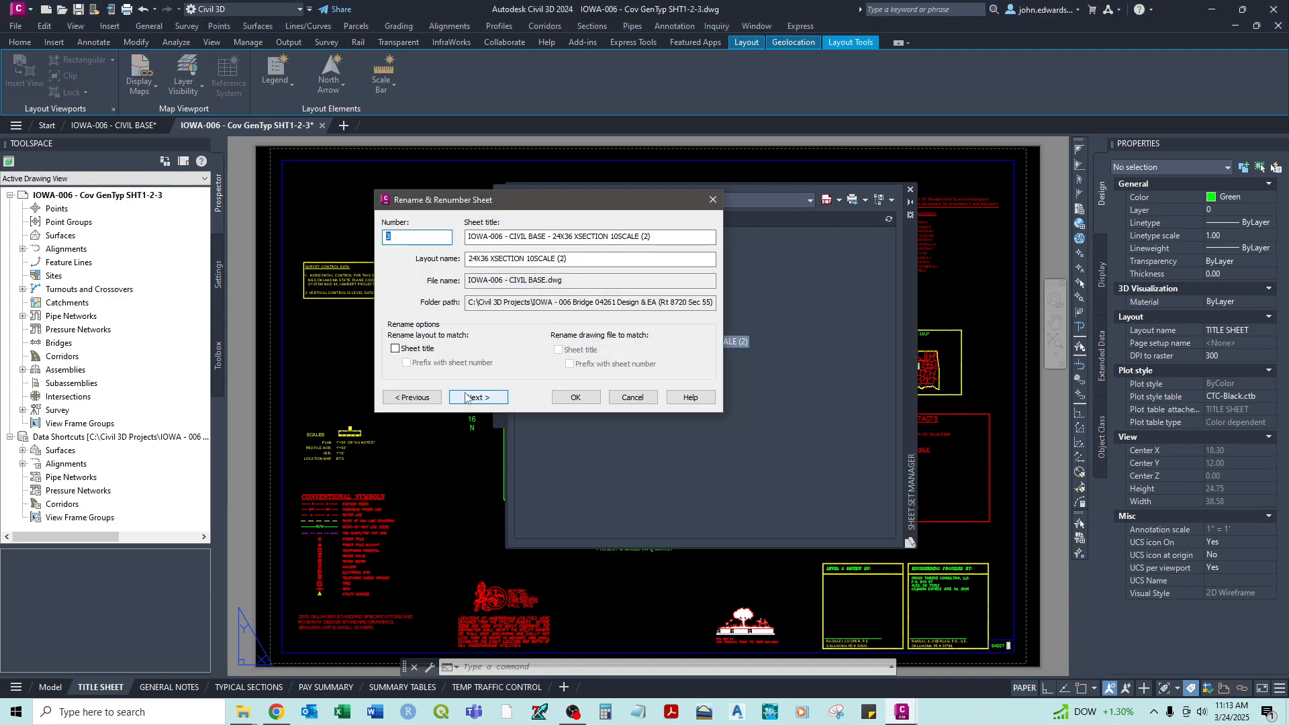
type("9")
left_click(466, 396)
- Renumber the GUARDRAIL LAYOUT, BRIDGE DETAILS and BRIDGE P&P sheets as 10, 11 and 12
type("10")
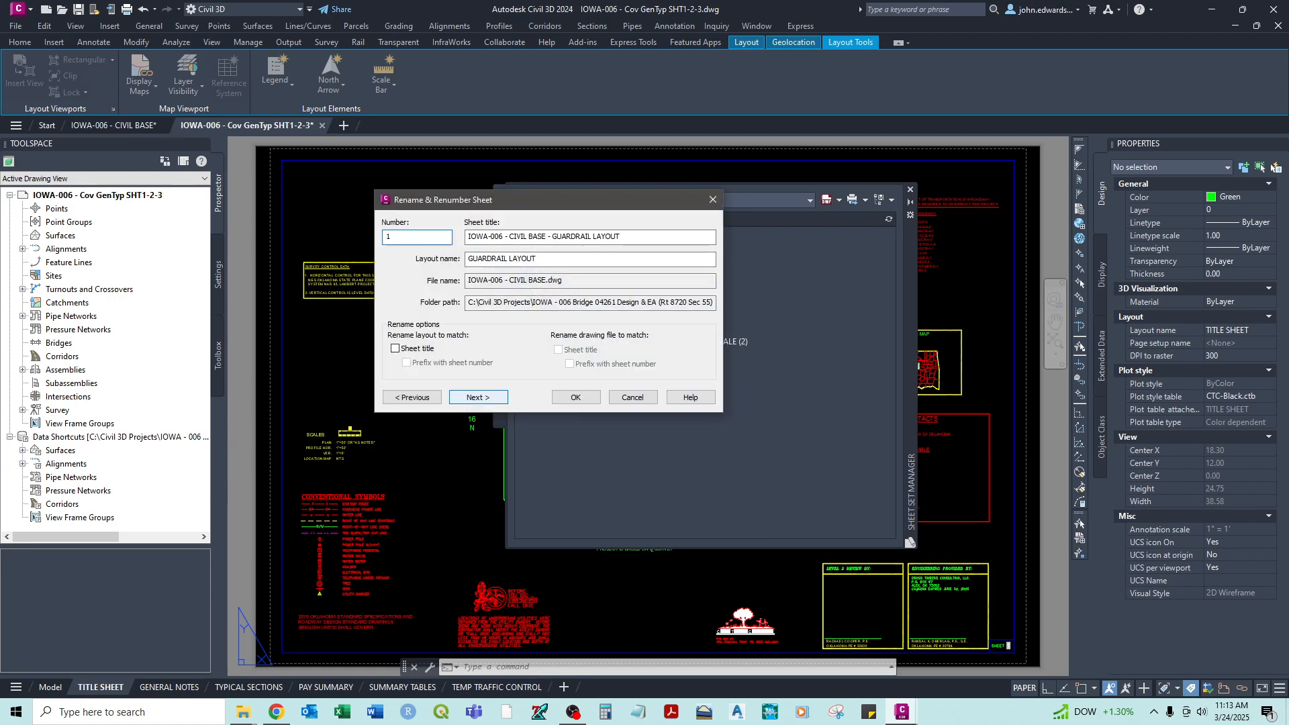
left_click(466, 397)
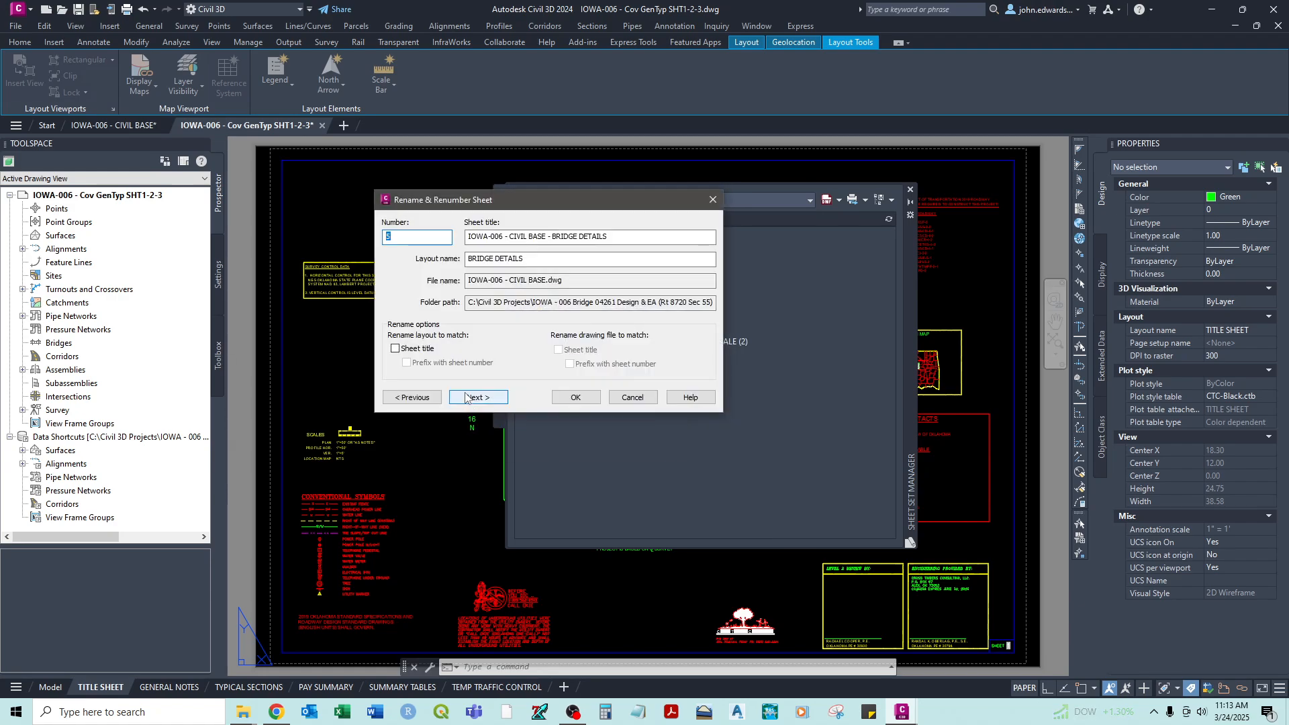
left_click(466, 397)
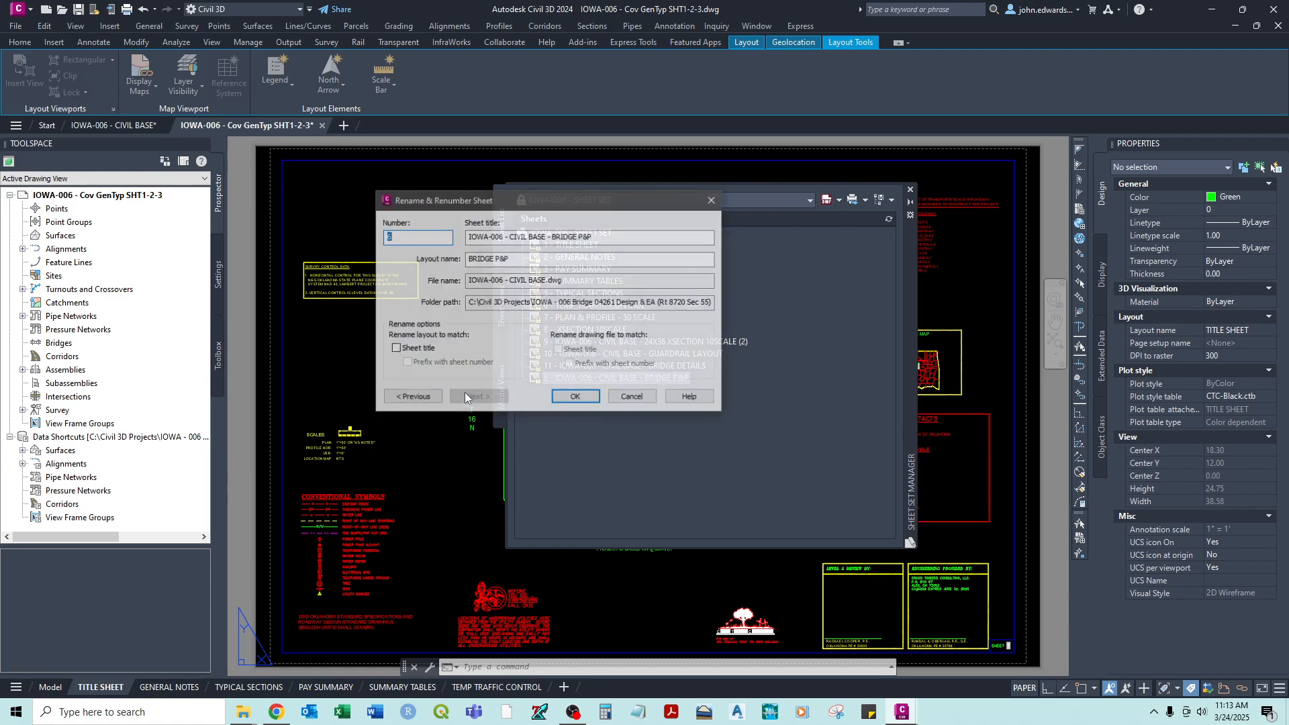
type("12")
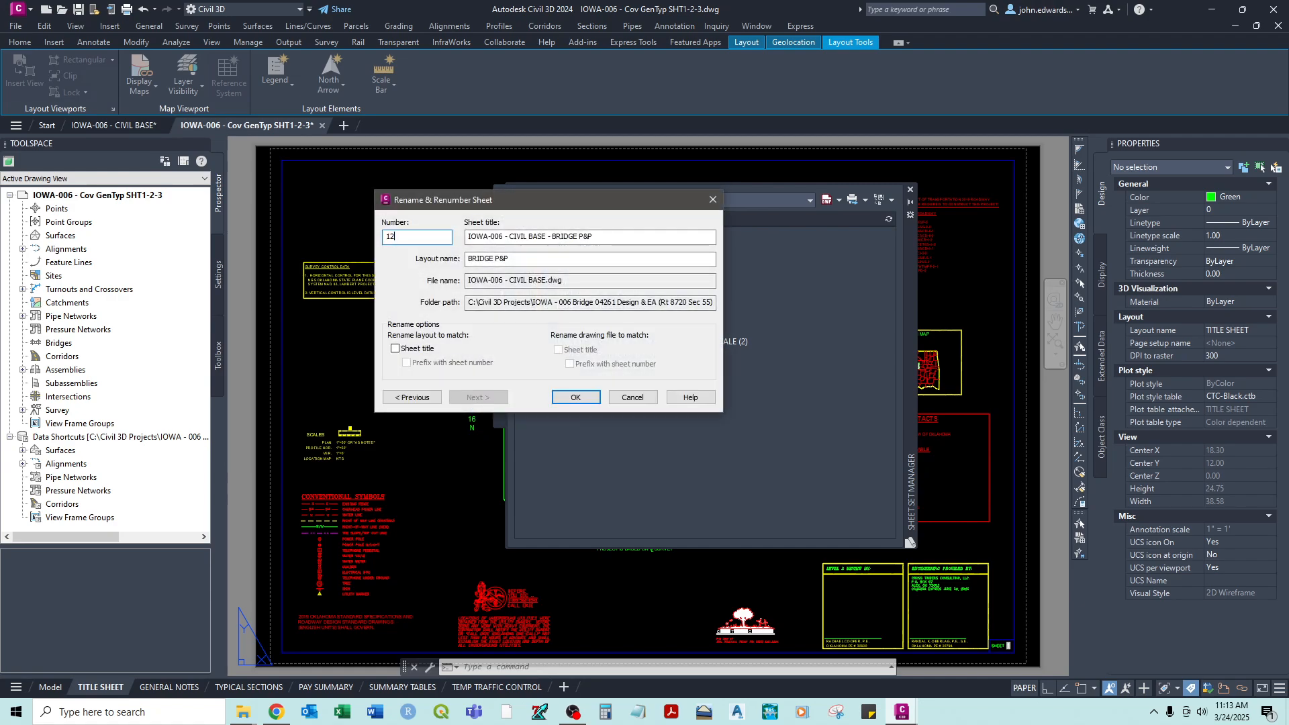
left_click(554, 397)
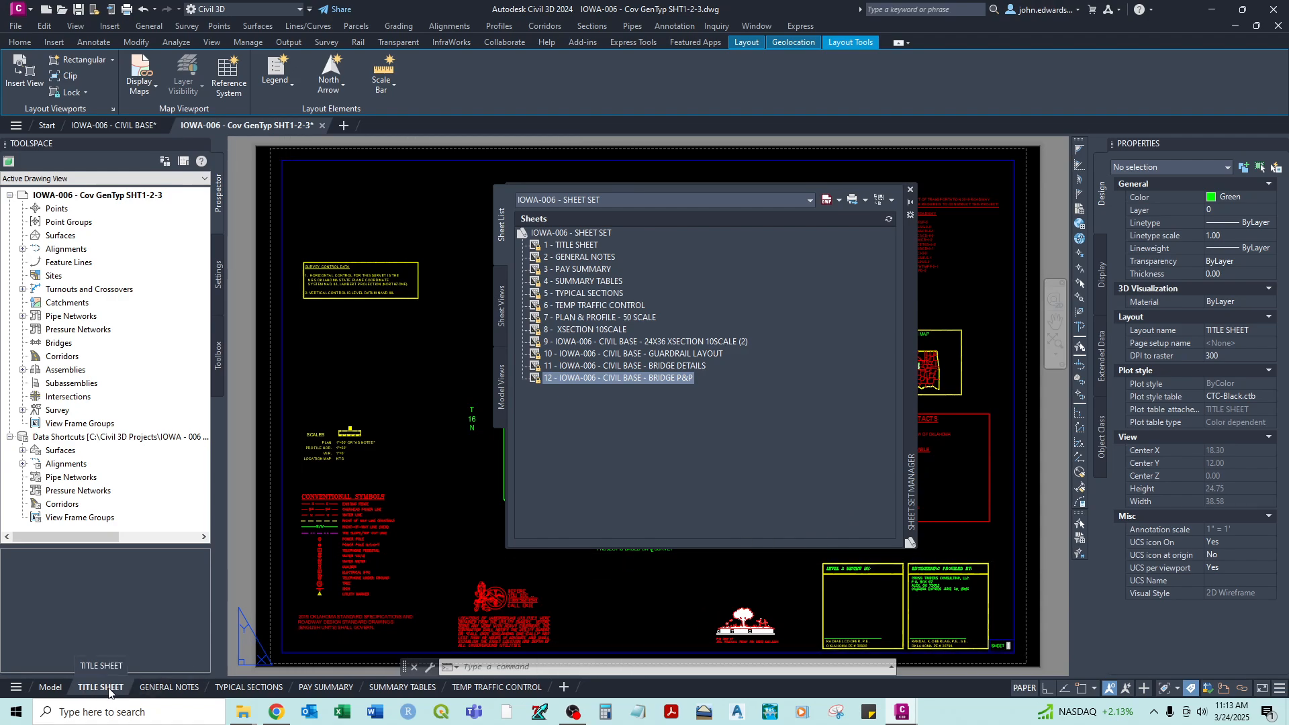
right_click(506, 689)
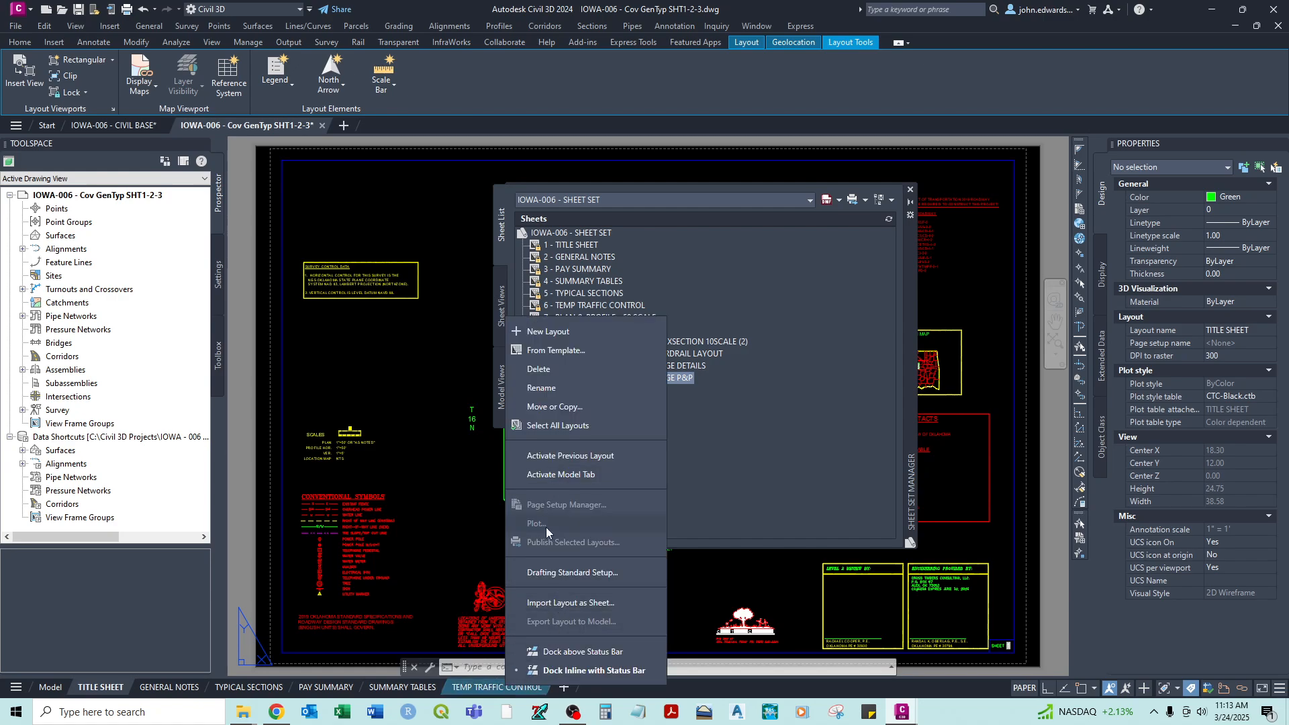
left_click(795, 456)
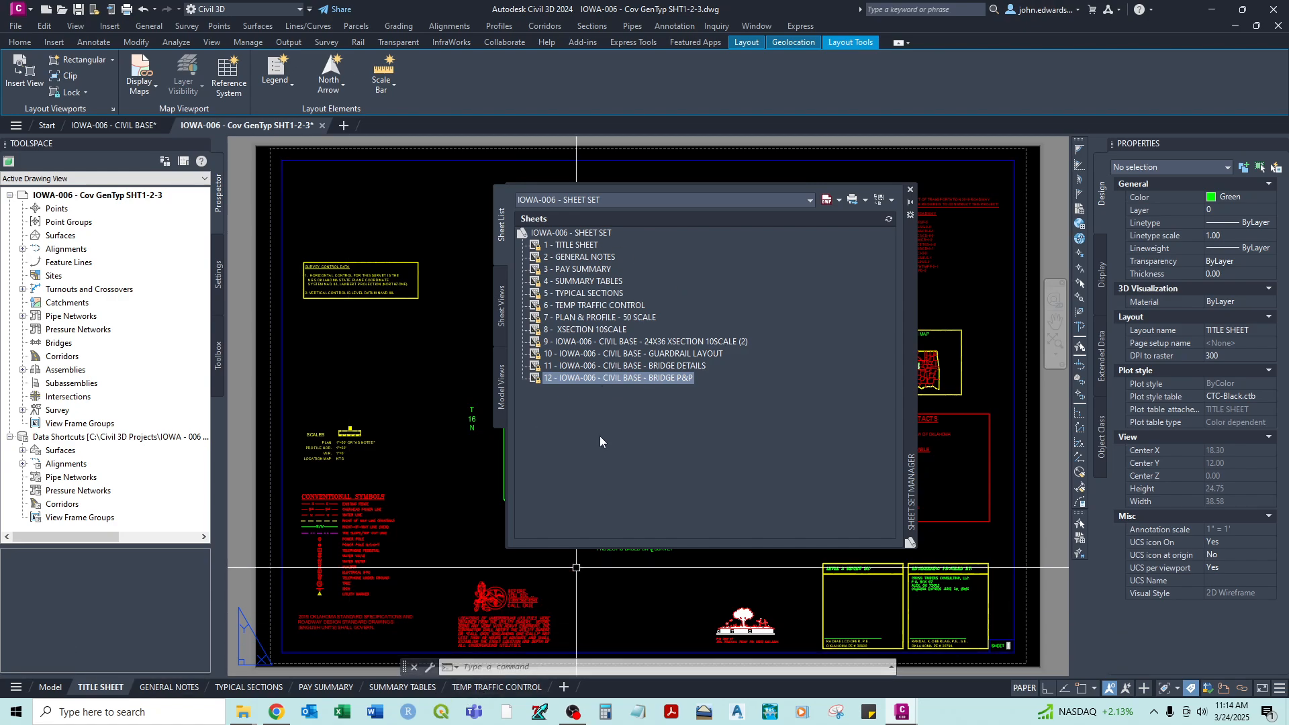
- Publish the entire IOWA-006 sheet set to PDF as IOWA-006 - SHEET SET.pdf in the Documents folder
left_click(558, 234)
right_click(555, 235)
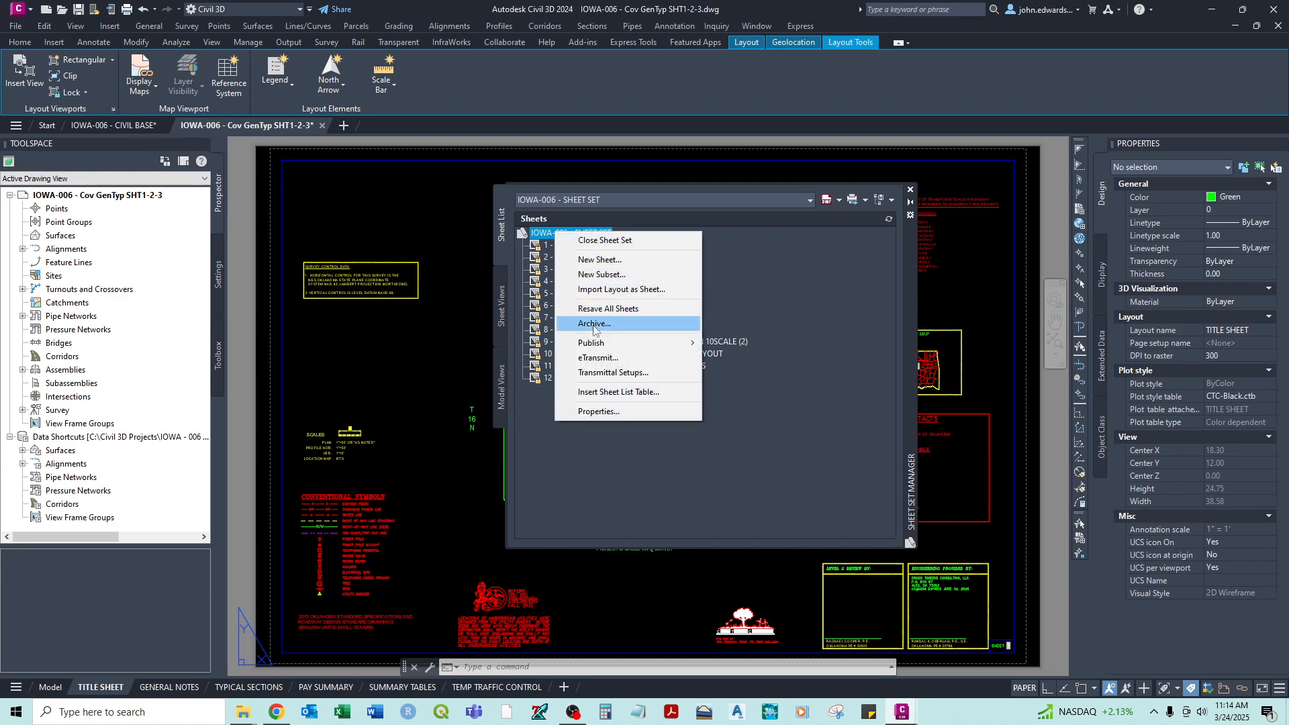
mouse_move(612, 344)
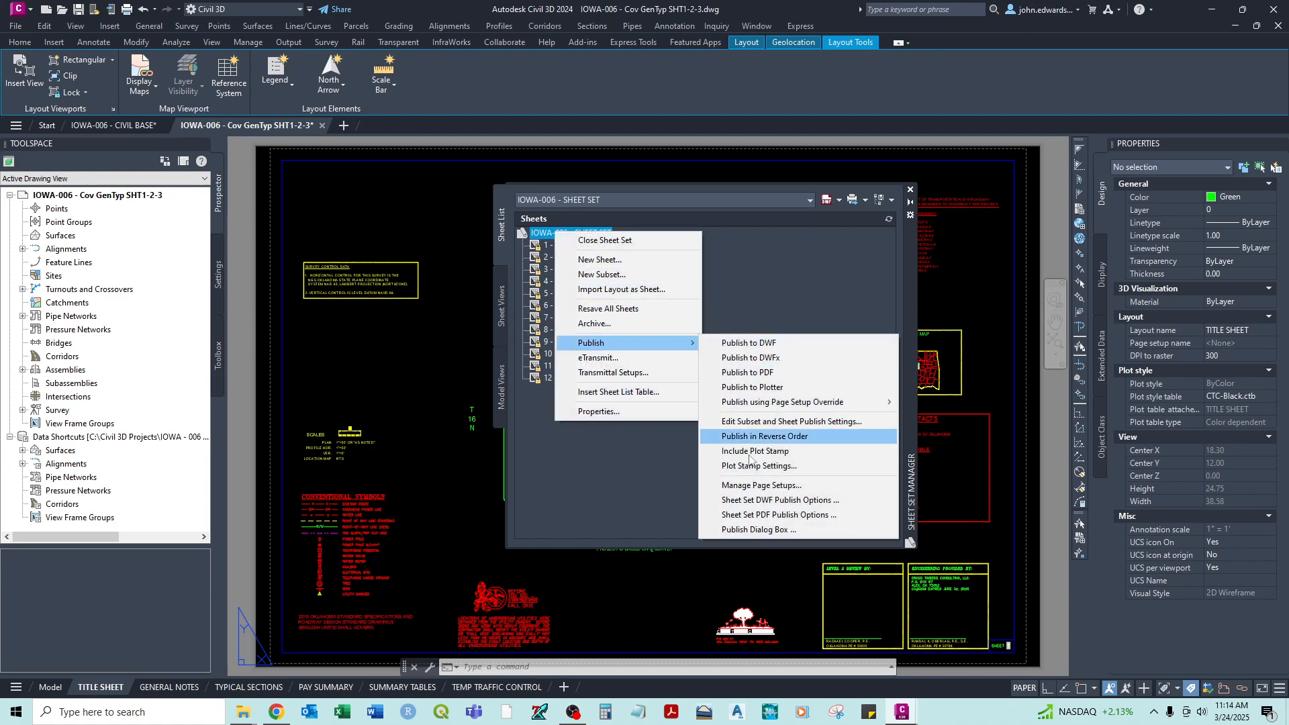
left_click(753, 372)
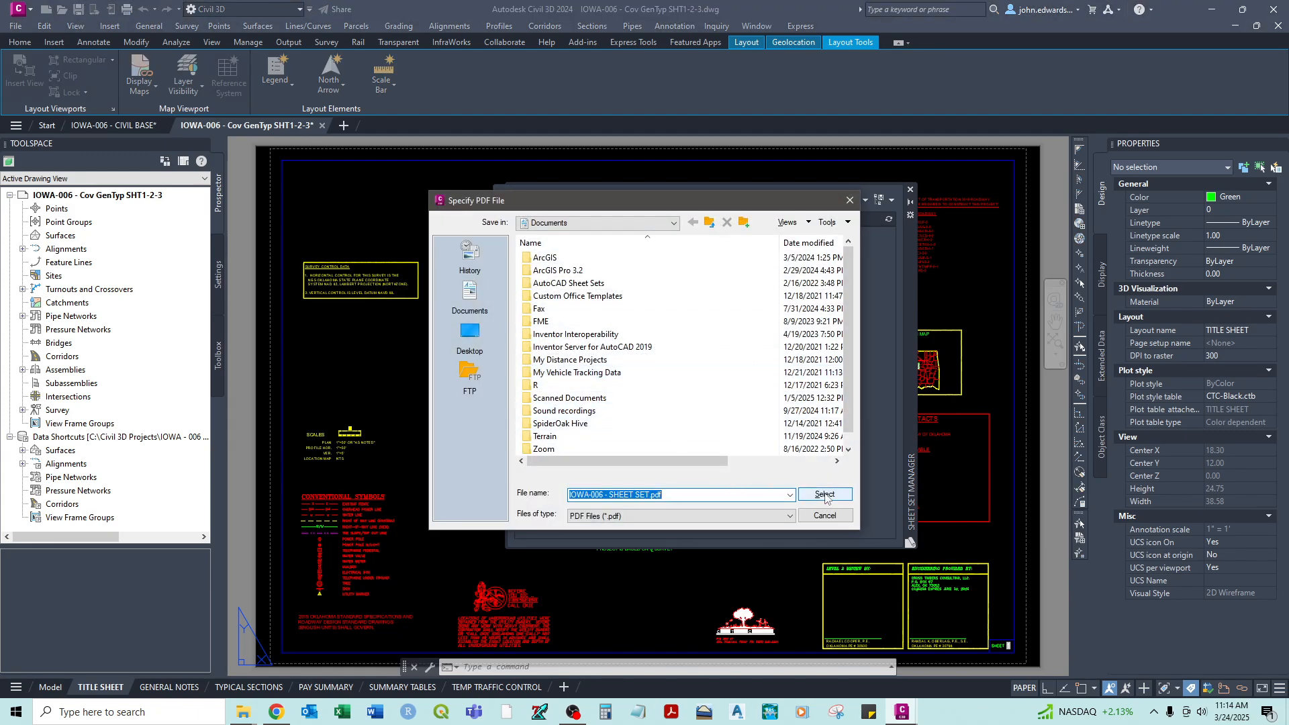
left_click(824, 494)
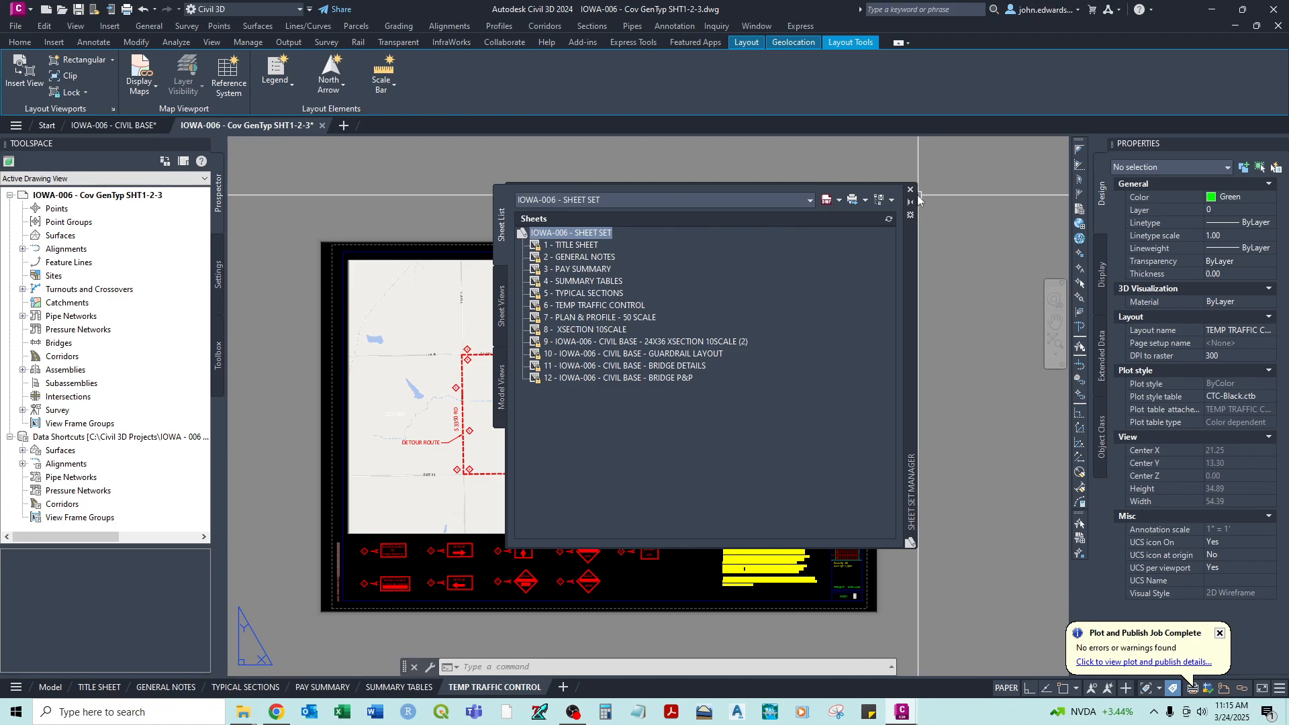
left_click(1219, 634)
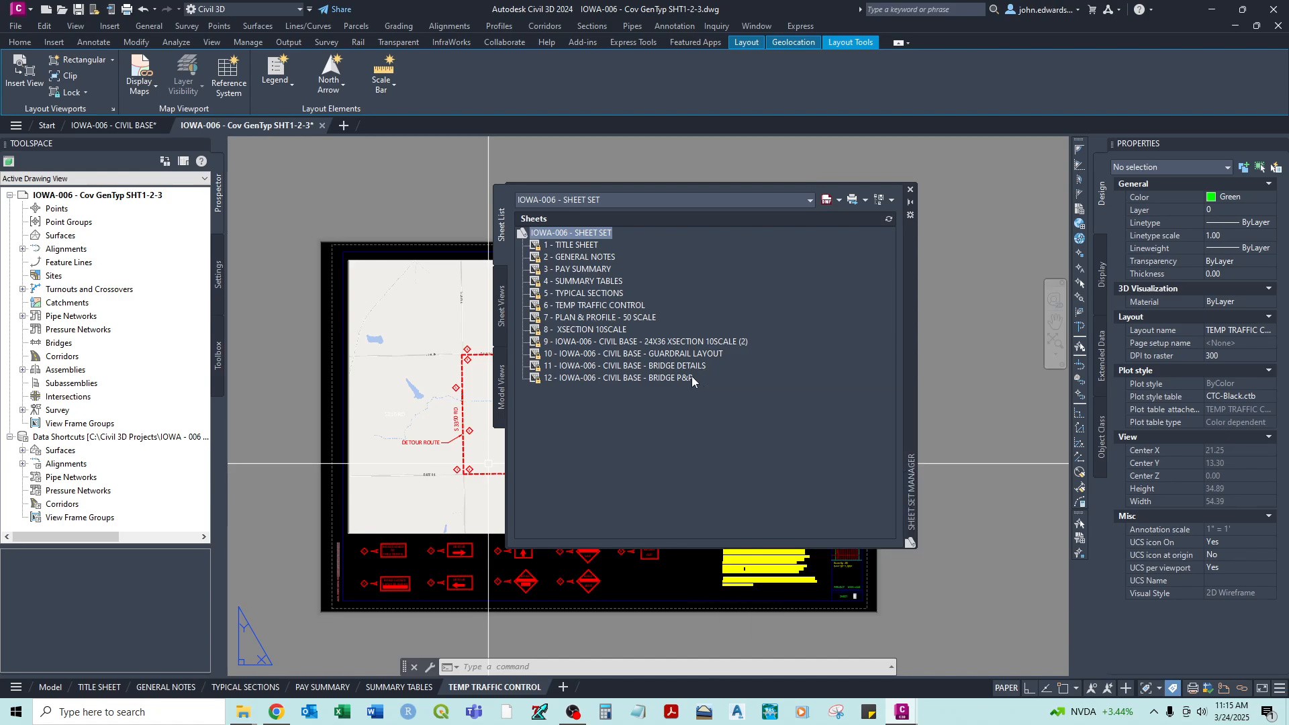
- Switch to Adobe Acrobat and check the page order, titles and sheet numbers throughout IOWA-006 - SHEET SET.pdf
mouse_move(229, 723)
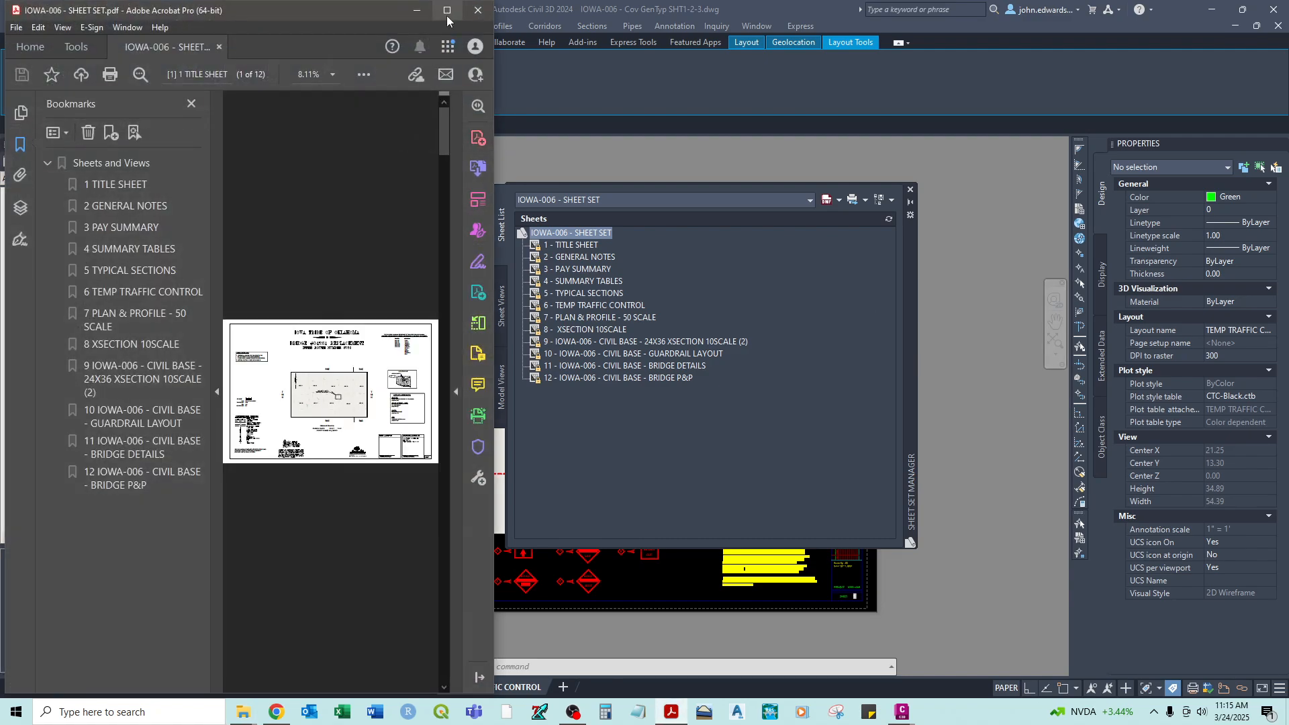
left_click(446, 10)
left_click(186, 98)
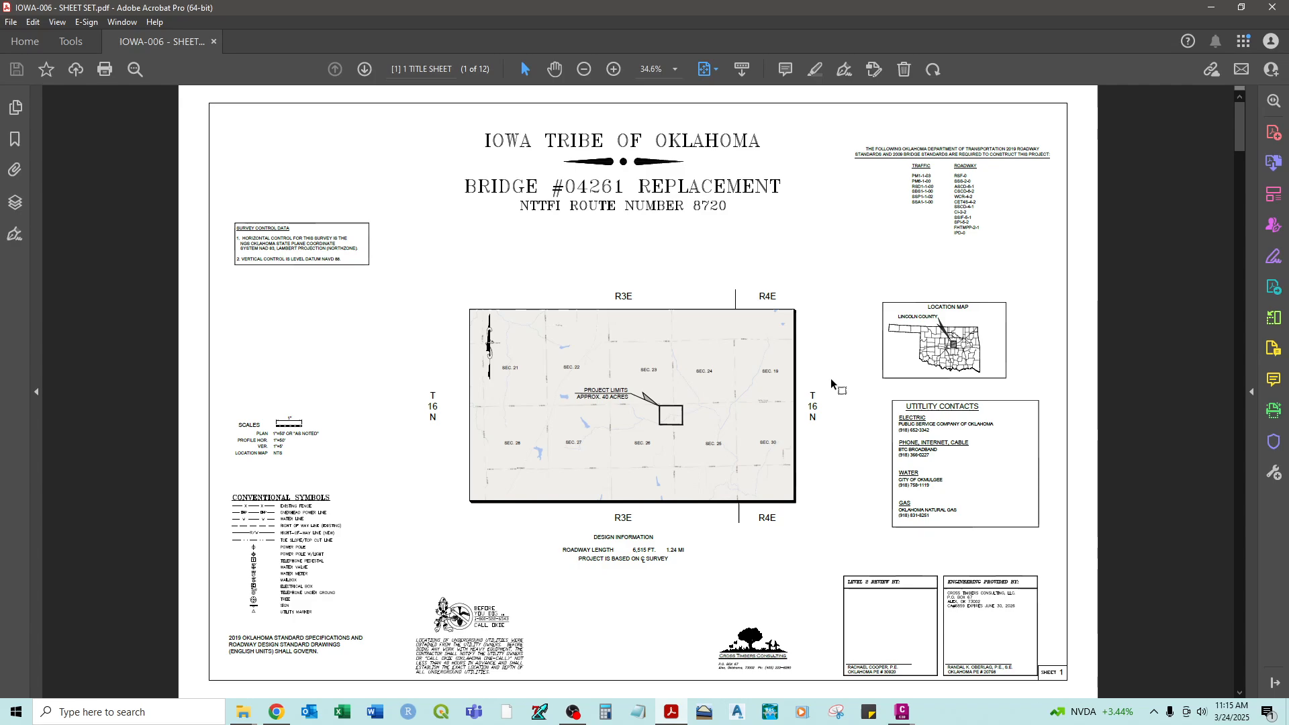
scroll(1057, 315, "down", 3)
scroll(1057, 315, "down", 3)
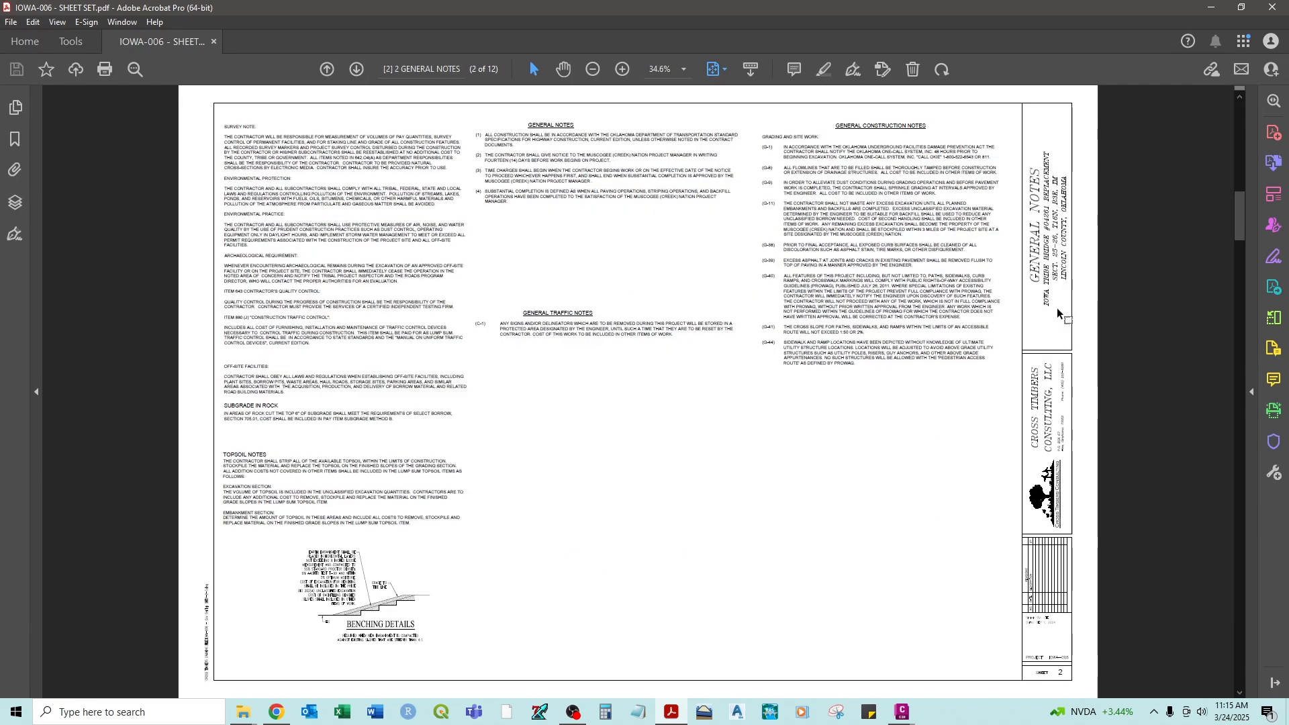
scroll(1057, 316, "down", 3)
scroll(1057, 316, "down", 6)
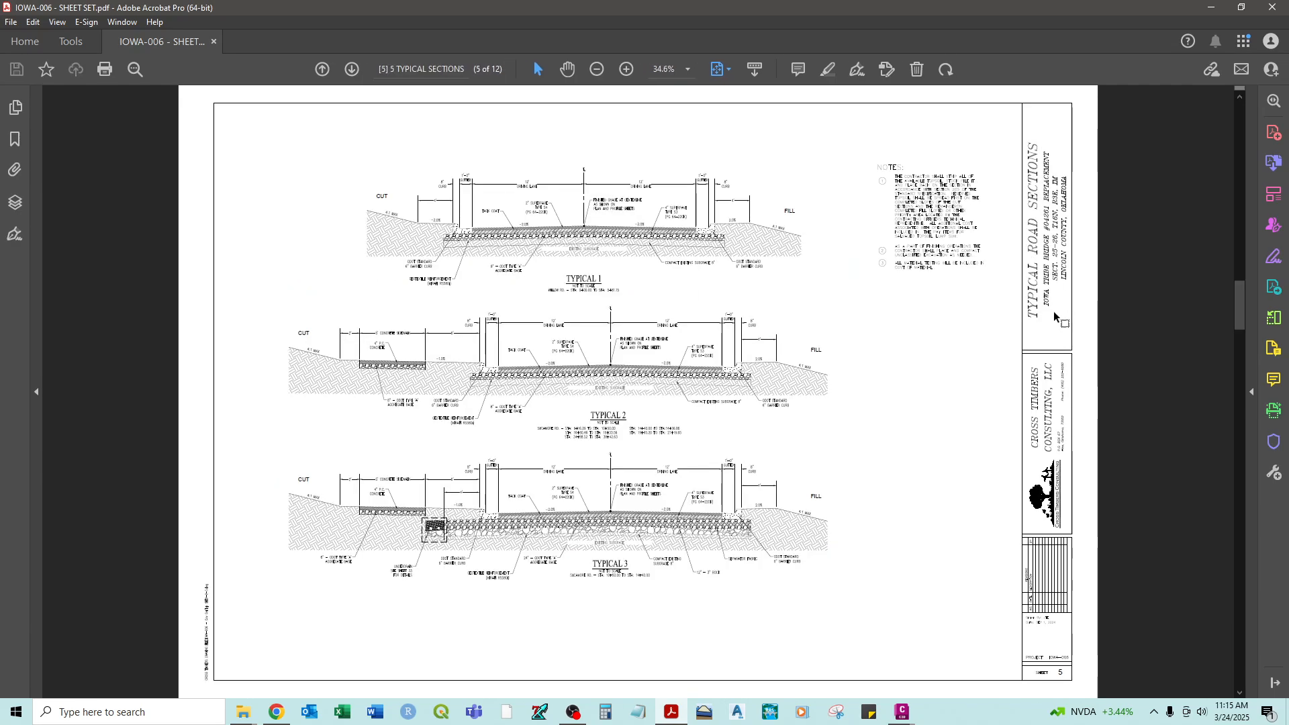
scroll(1056, 315, "down", 2)
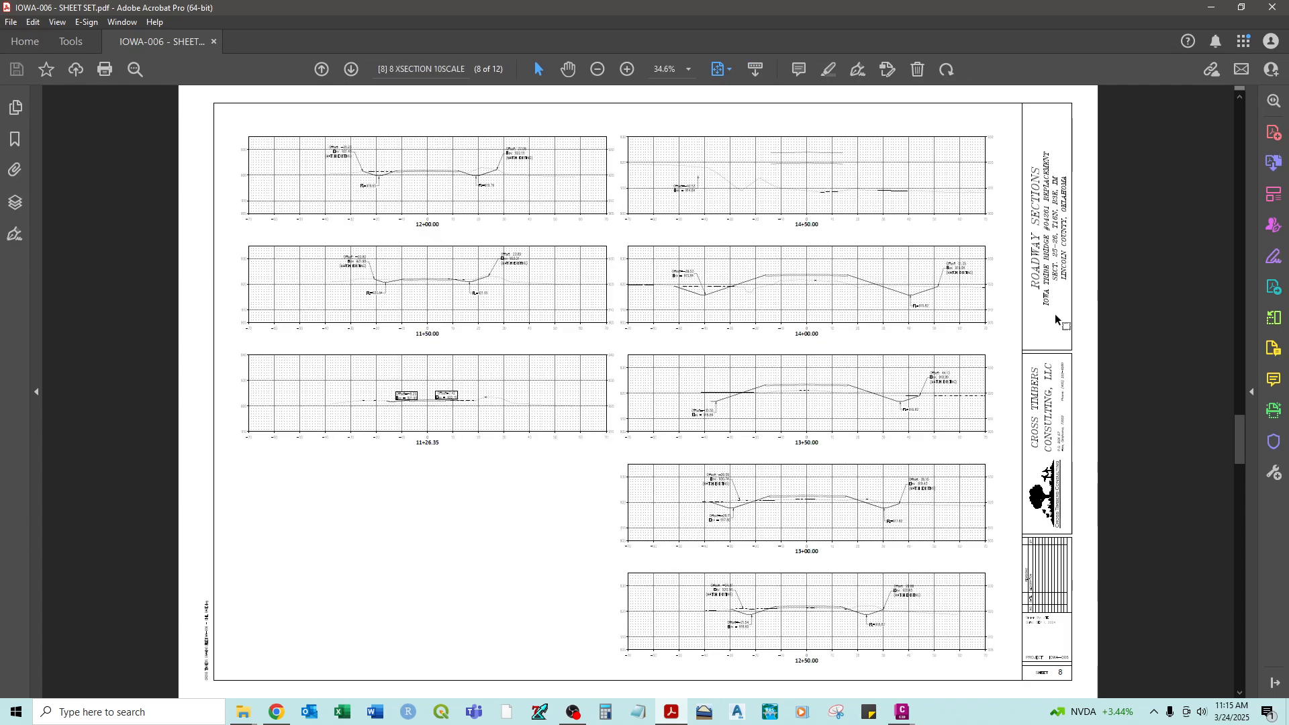
scroll(1055, 314, "up", 2)
scroll(1058, 319, "up", 2)
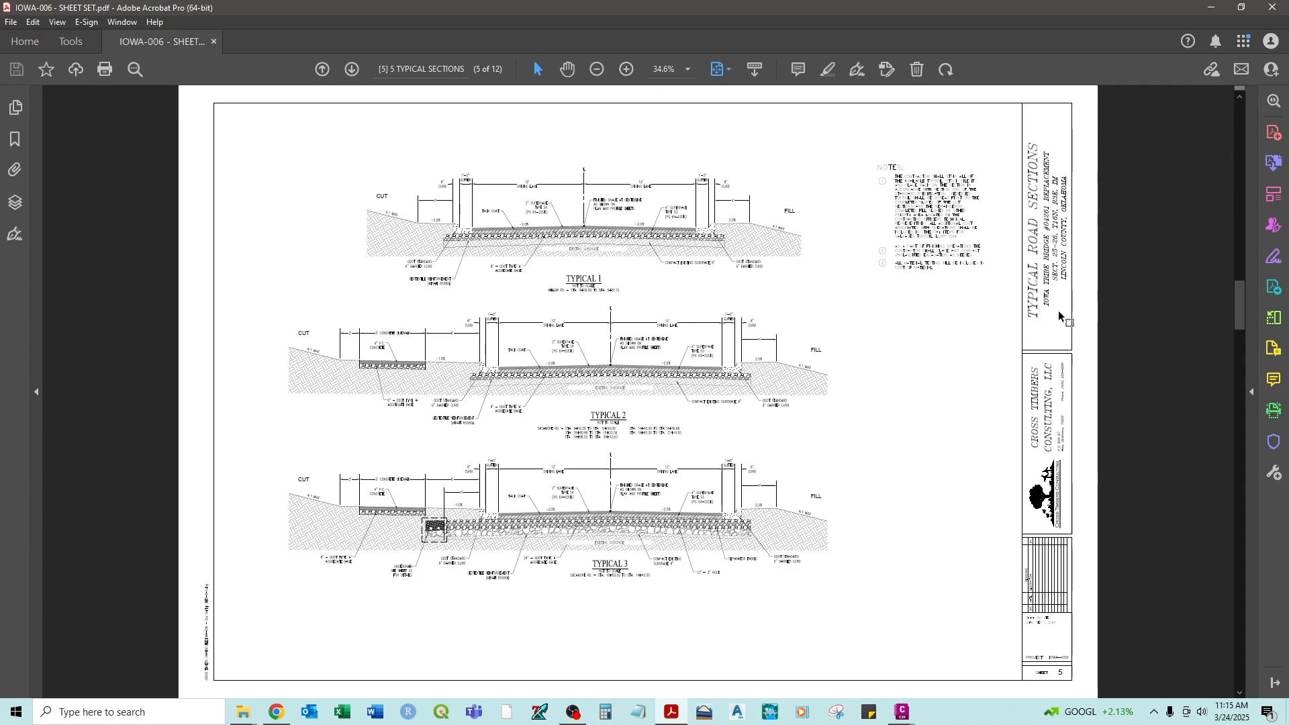
scroll(1060, 319, "down", 2)
scroll(1061, 320, "down", 5)
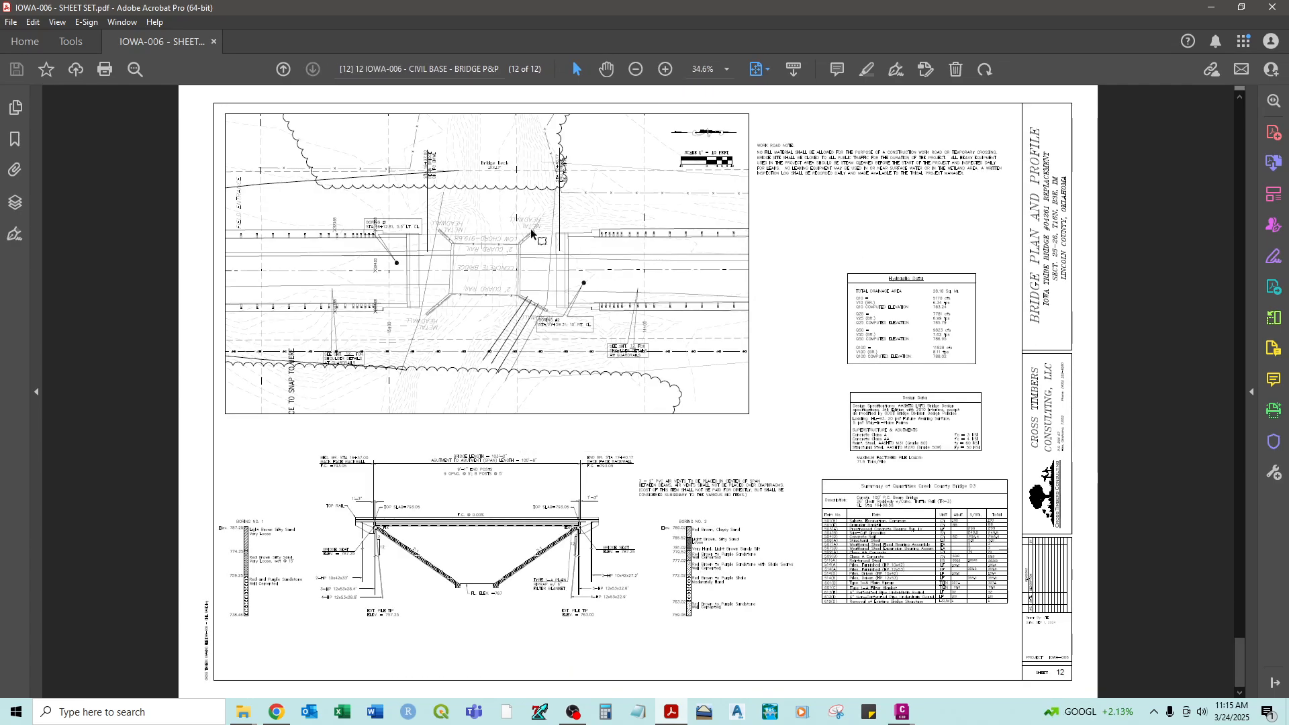
- Return to Civil 3D, check the GUARDRAIL LAYOUT sheet's details and close the Sheet Set Manager
key("alt+Tab")
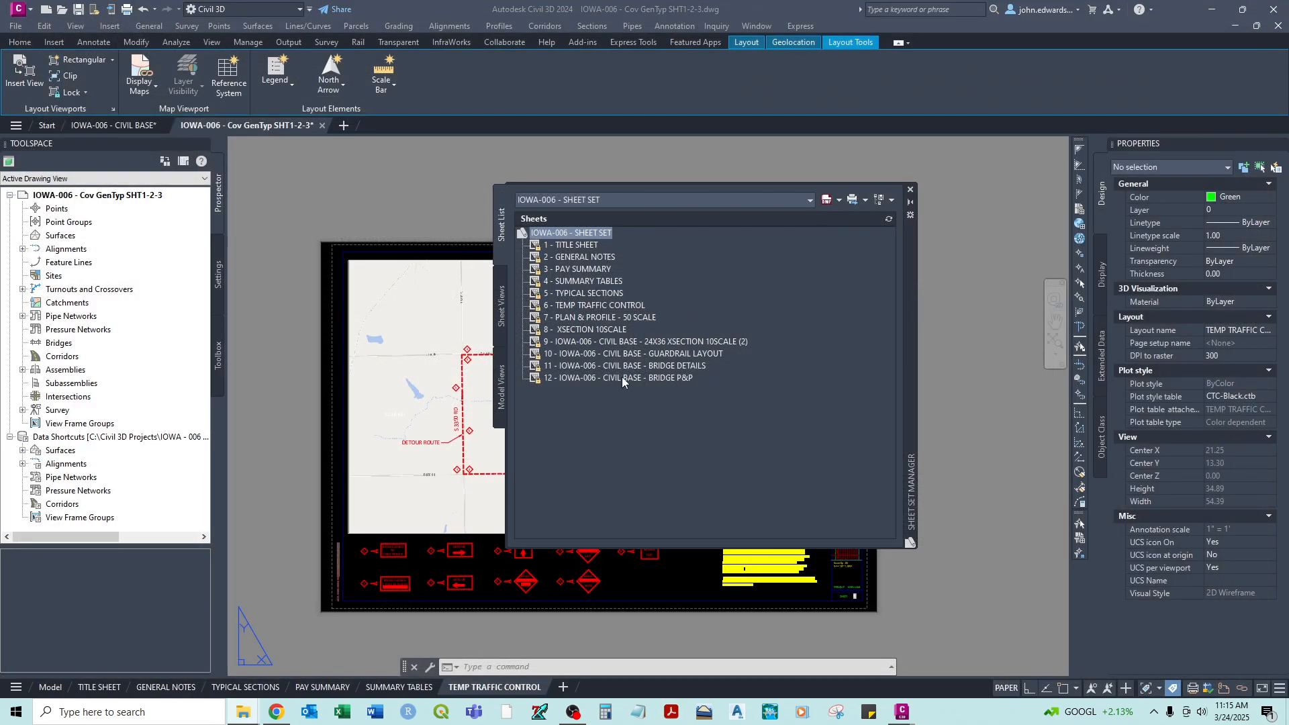
mouse_move(622, 377)
mouse_move(645, 353)
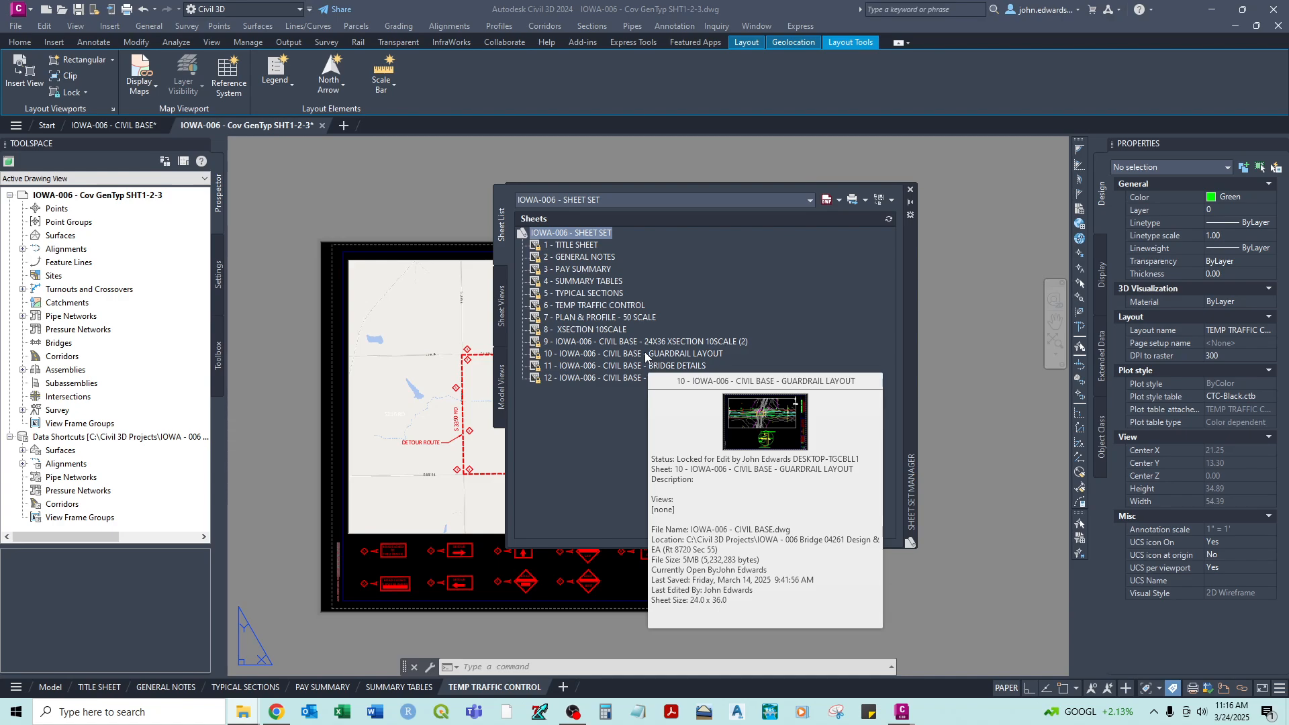
left_click(911, 190)
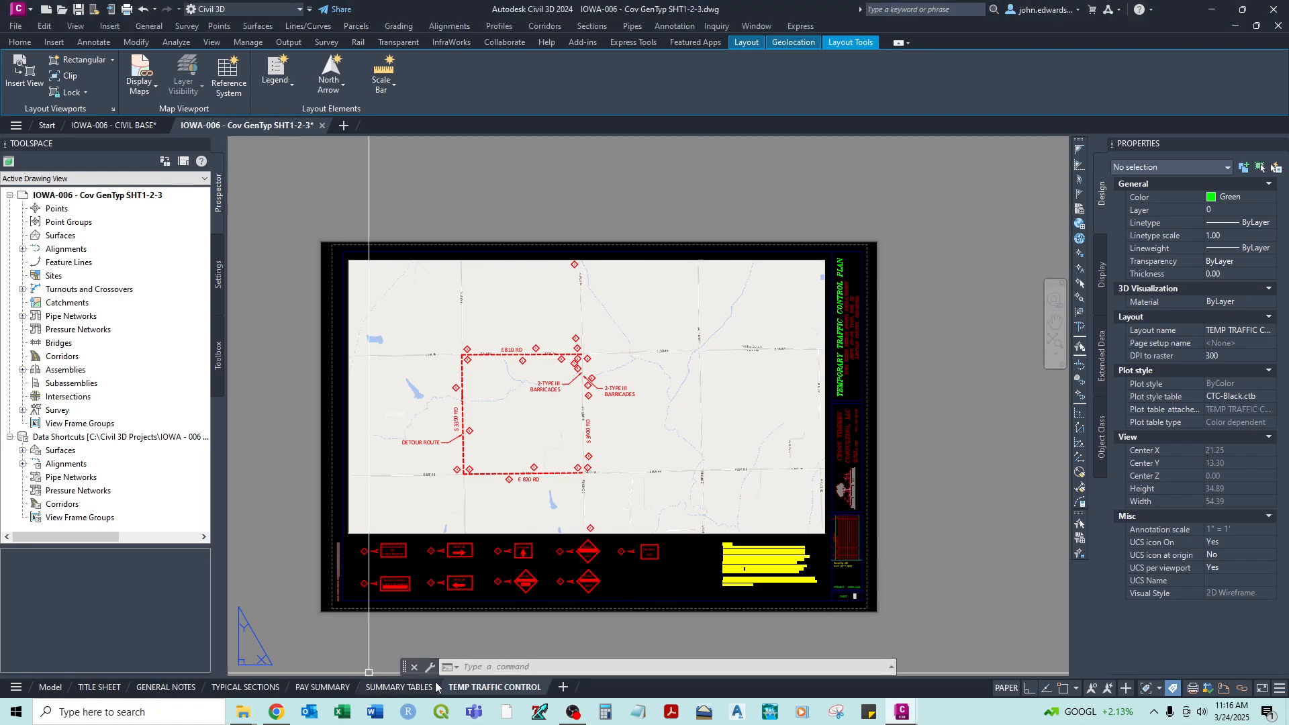
- Switch to the IOWA-006 - CIVIL BASE drawing and examine the plan, profile and tables on the BRIDGE P&P layout
left_click(113, 125)
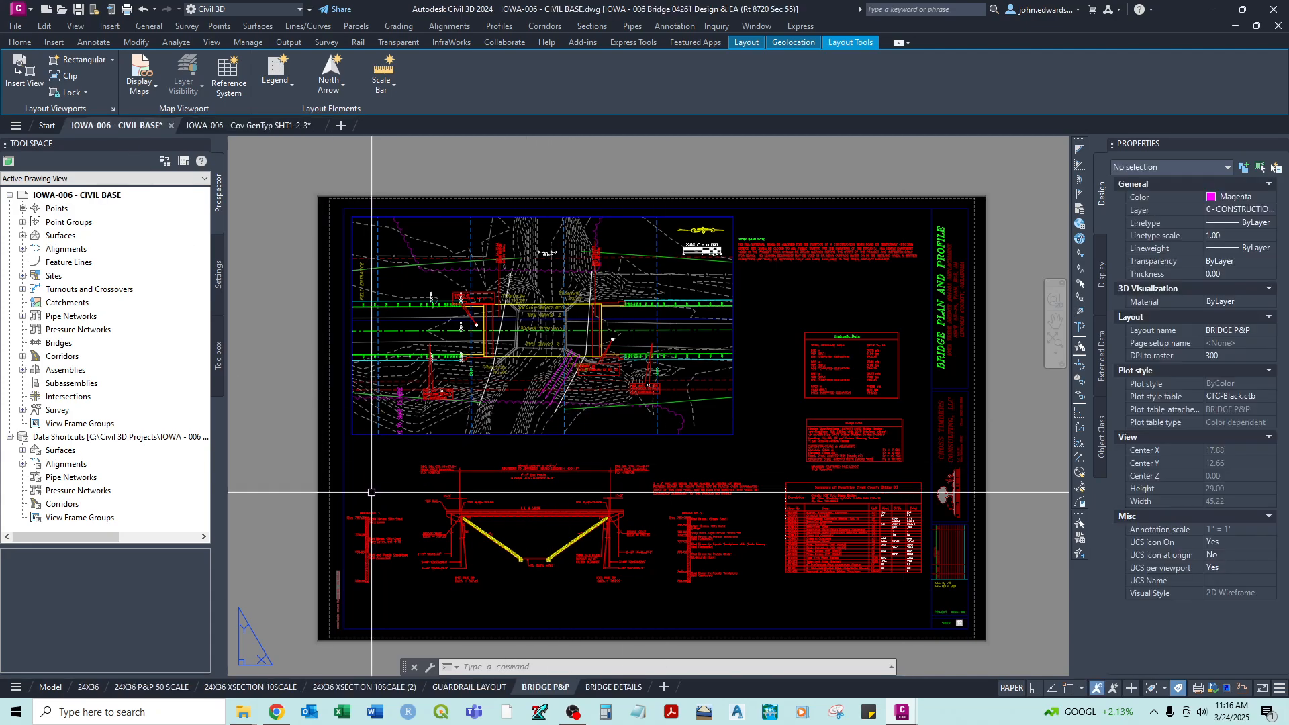
middle_click_drag(435, 497, 471, 468)
scroll(500, 302, "up", 1)
middle_click_drag(734, 317, 665, 236)
scroll(746, 457, "down", 1)
middle_click_drag(749, 434, 709, 422)
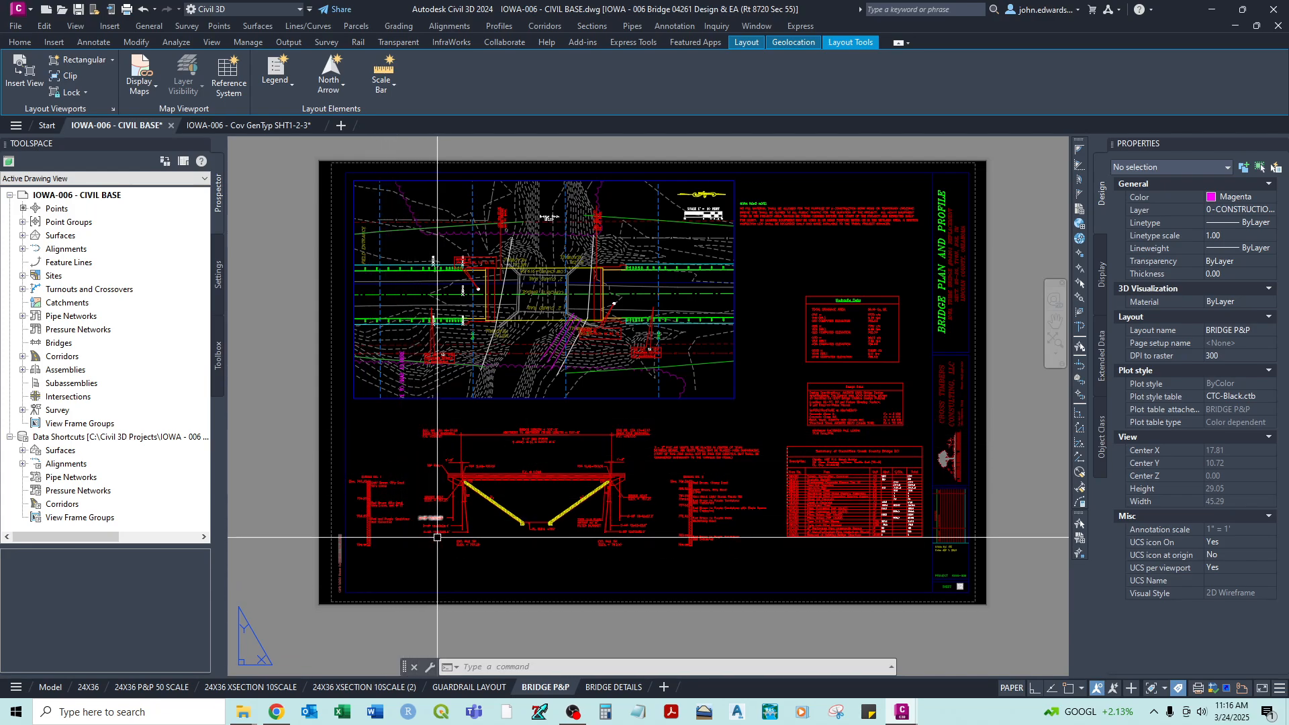
scroll(430, 443, "up", 2)
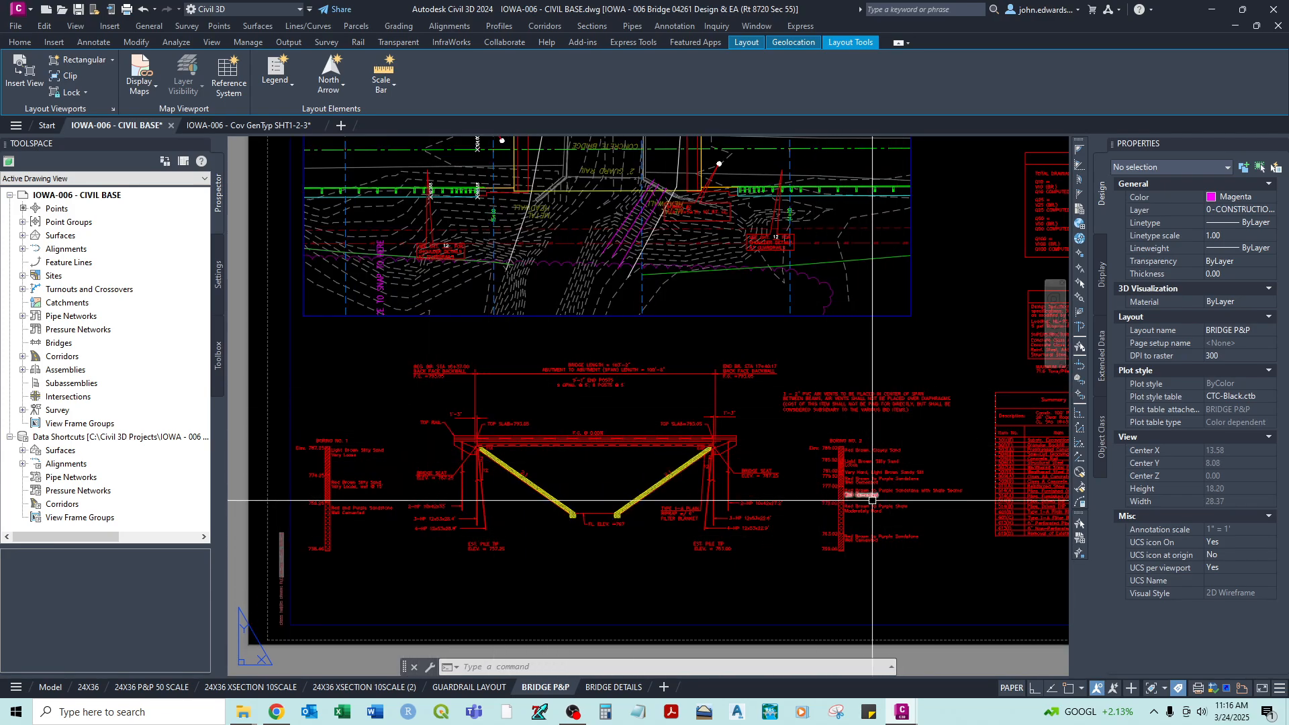
scroll(829, 469, "down", 2)
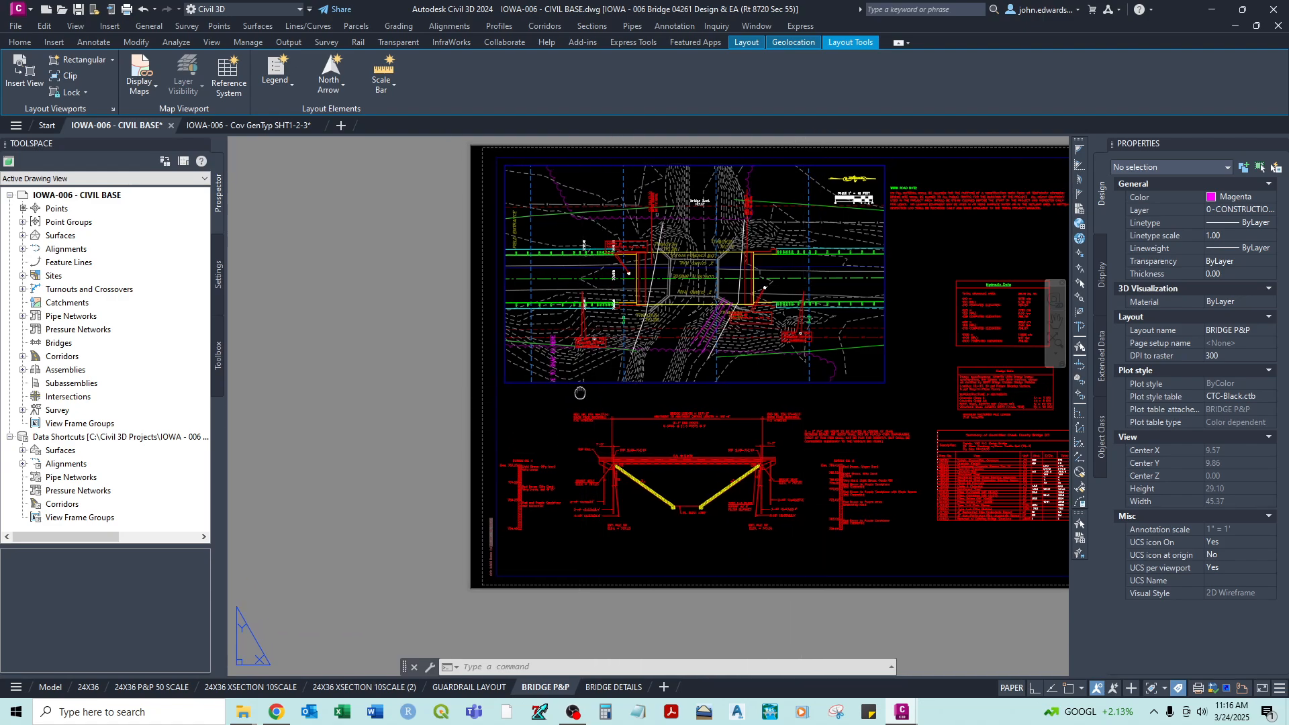
middle_click_drag(576, 394, 506, 388)
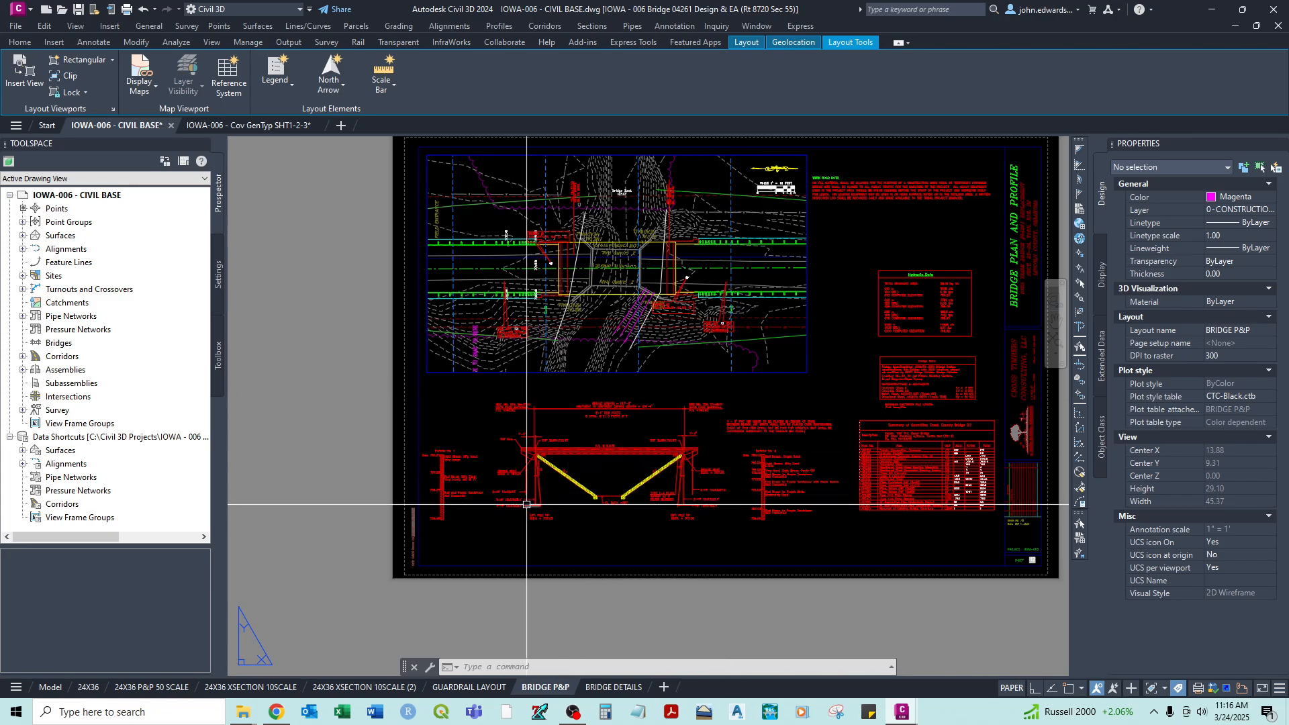
- Insert the TYPICAL SECTIONS layout from the IOWA-006 - Cov GenTyp SHT1-2-3 drawing into the CIVIL BASE drawing
right_click(554, 689)
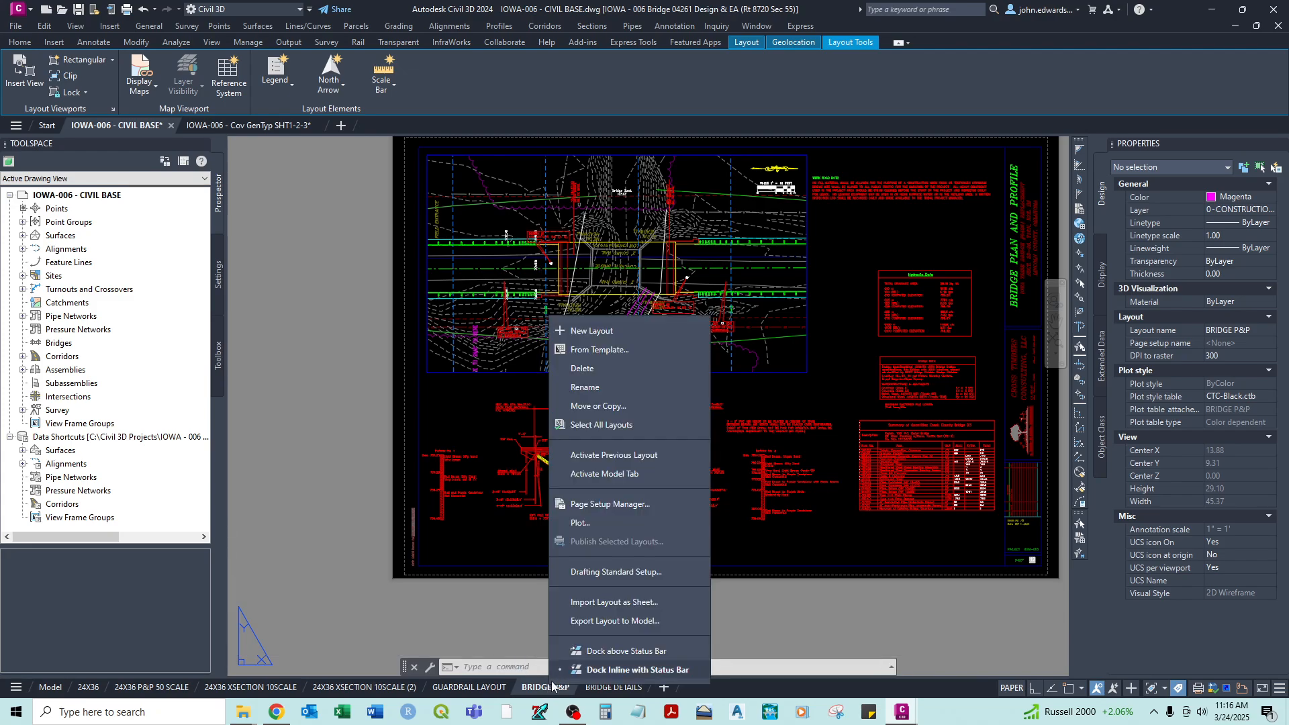
left_click(592, 353)
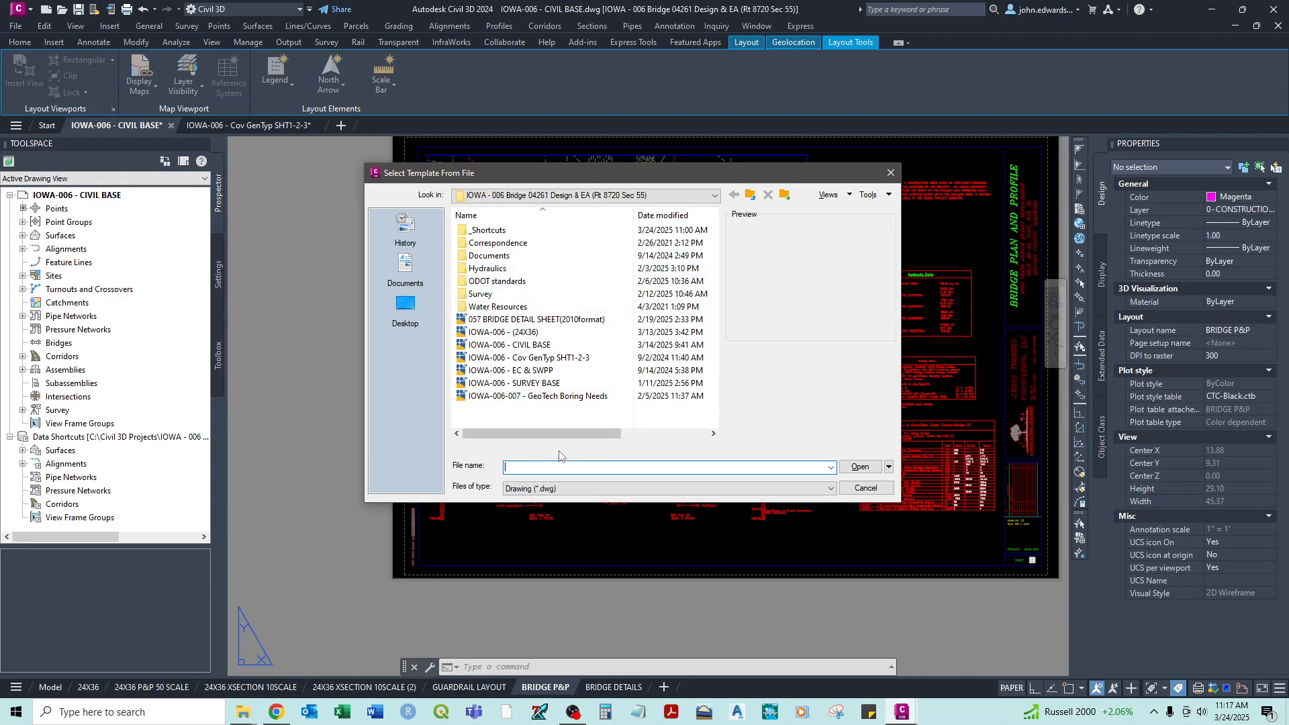
left_click(531, 358)
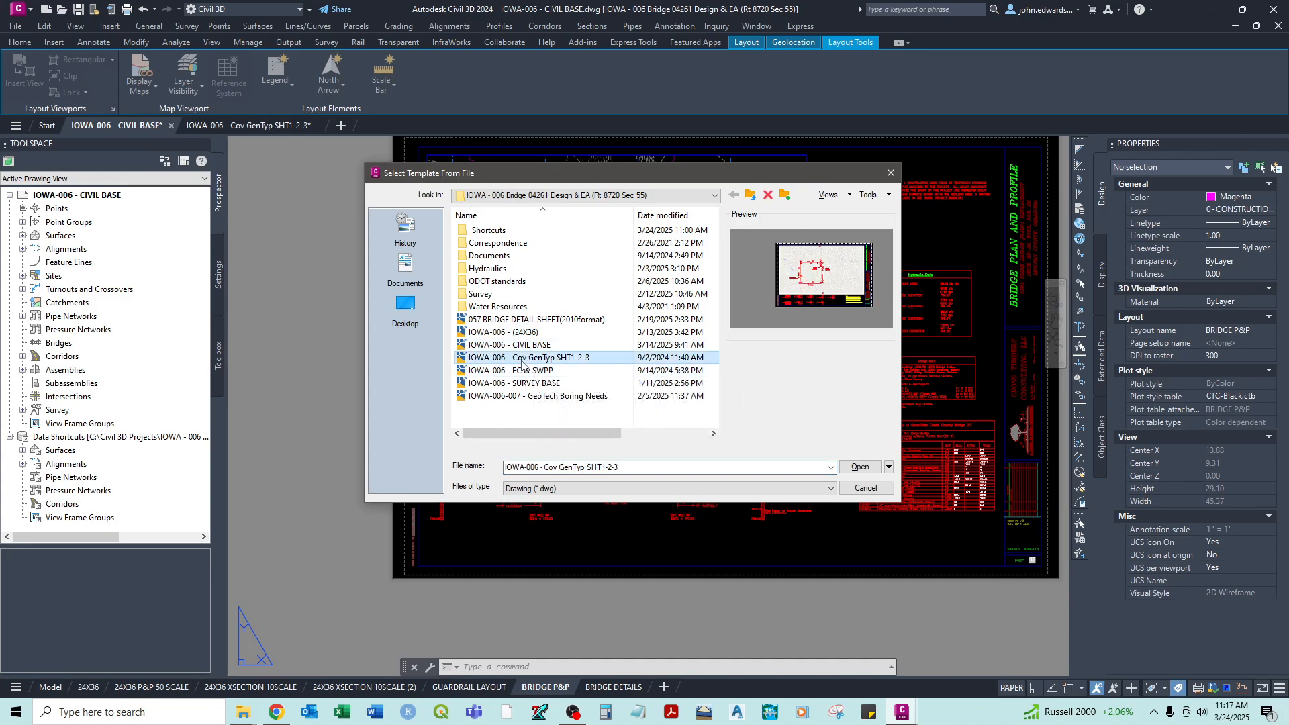
left_click(859, 467)
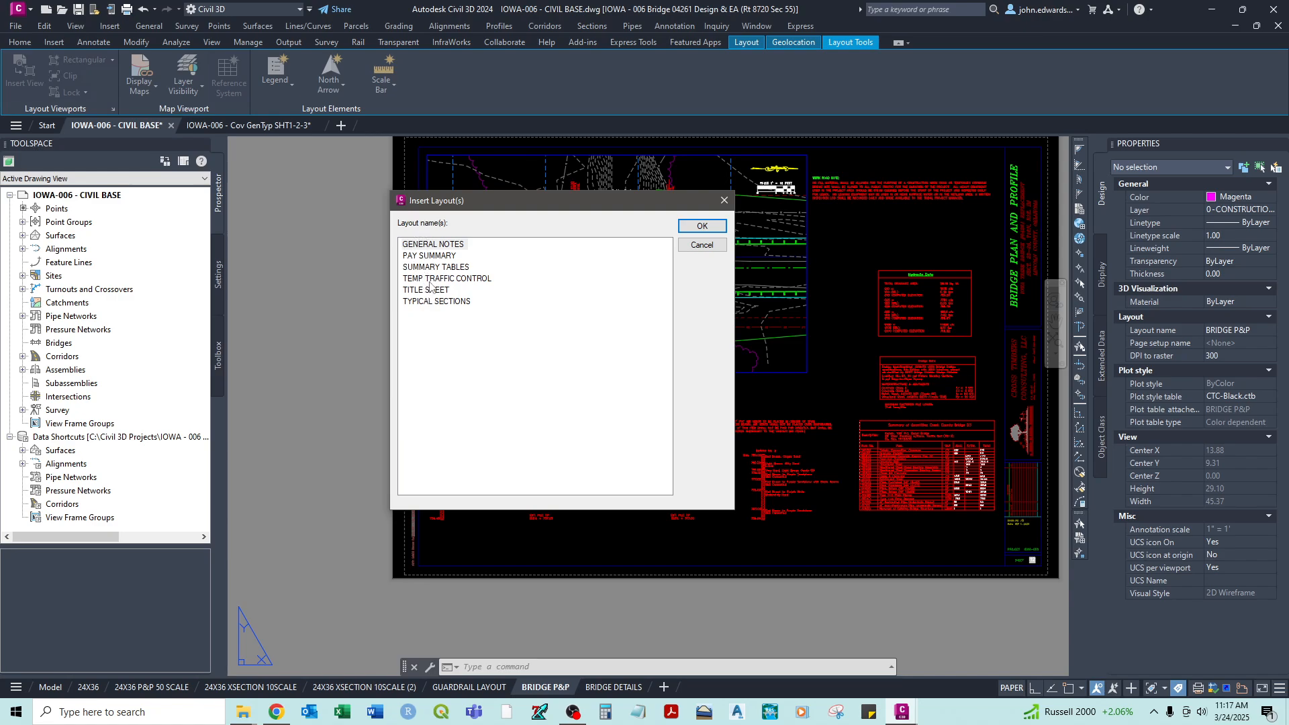
left_click(430, 286)
left_click(432, 302)
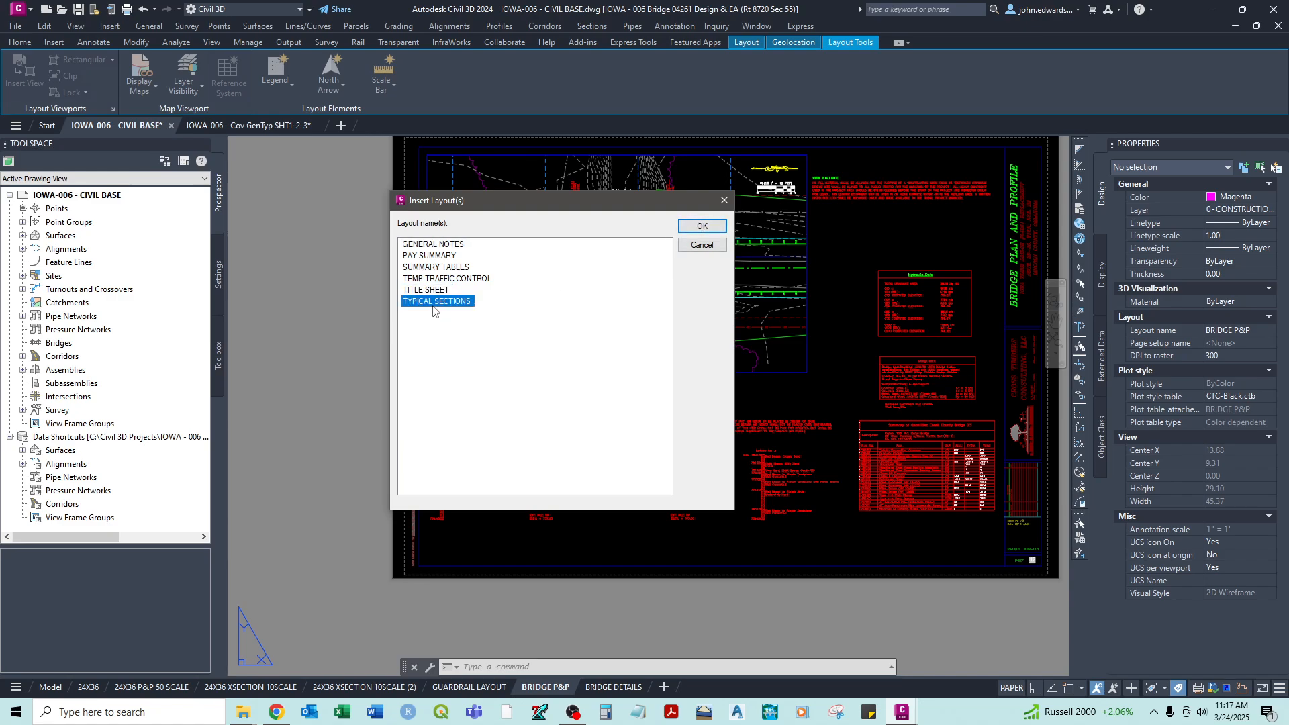
left_click(692, 229)
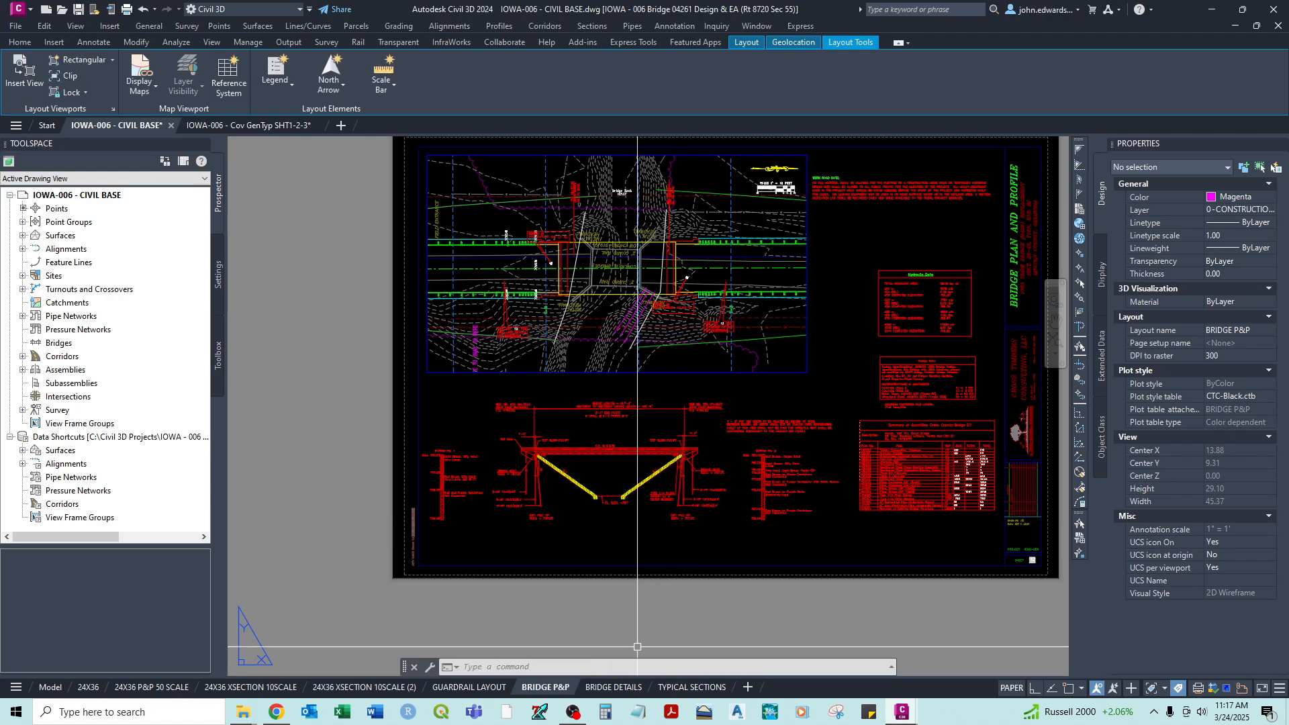
- Open the imported TYPICAL SECTIONS layout and examine its road section details and annotations
left_click(686, 688)
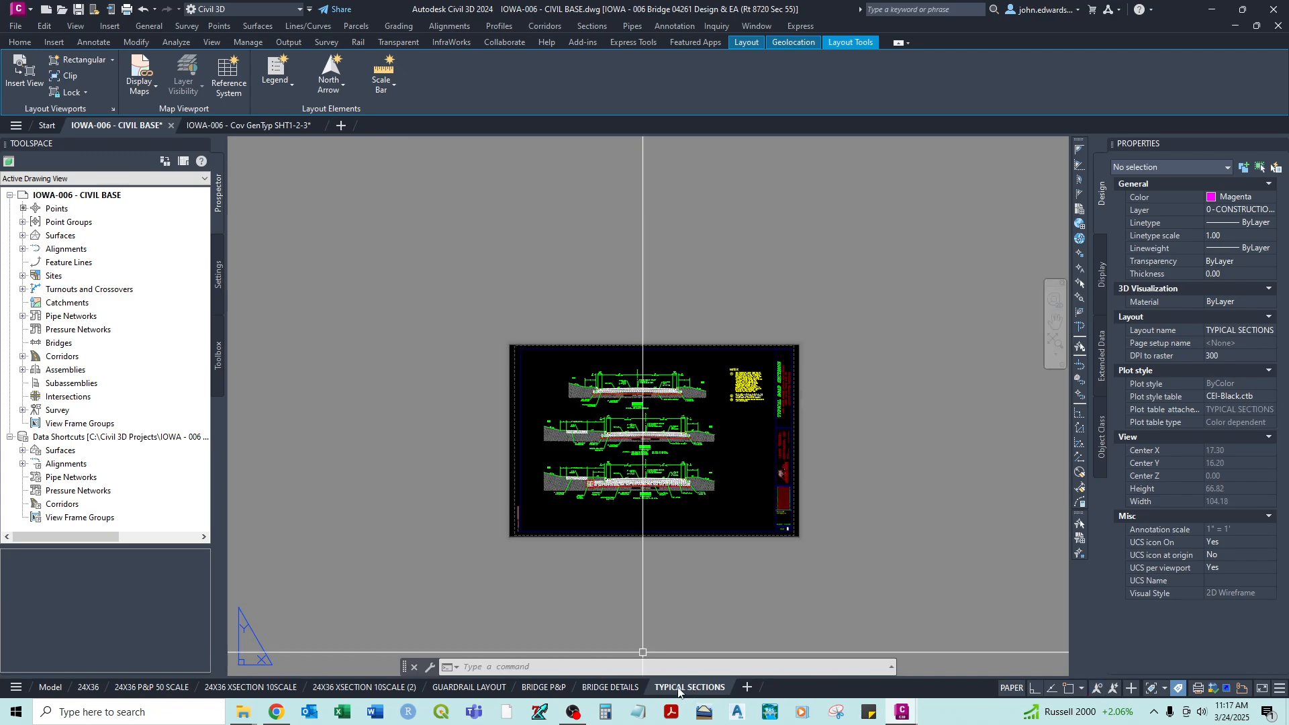
scroll(631, 388, "up", 3)
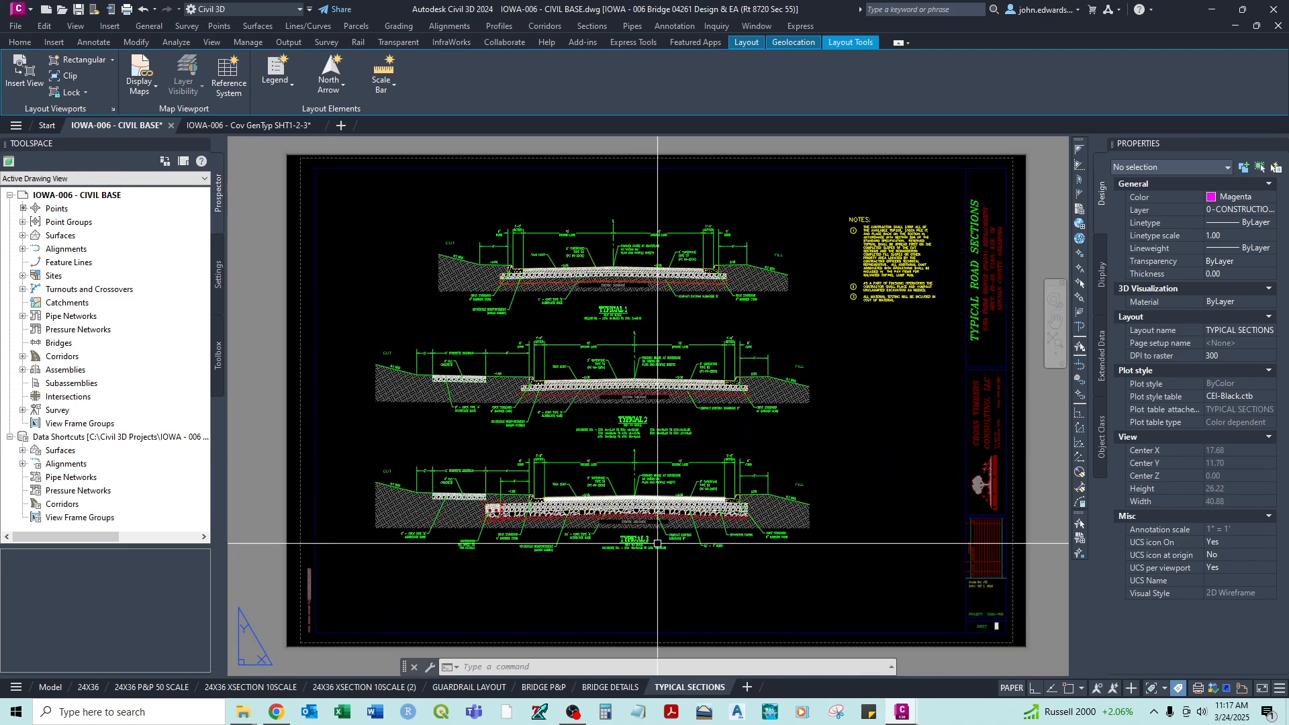
scroll(485, 510, "up", 6)
scroll(485, 511, "down", 2)
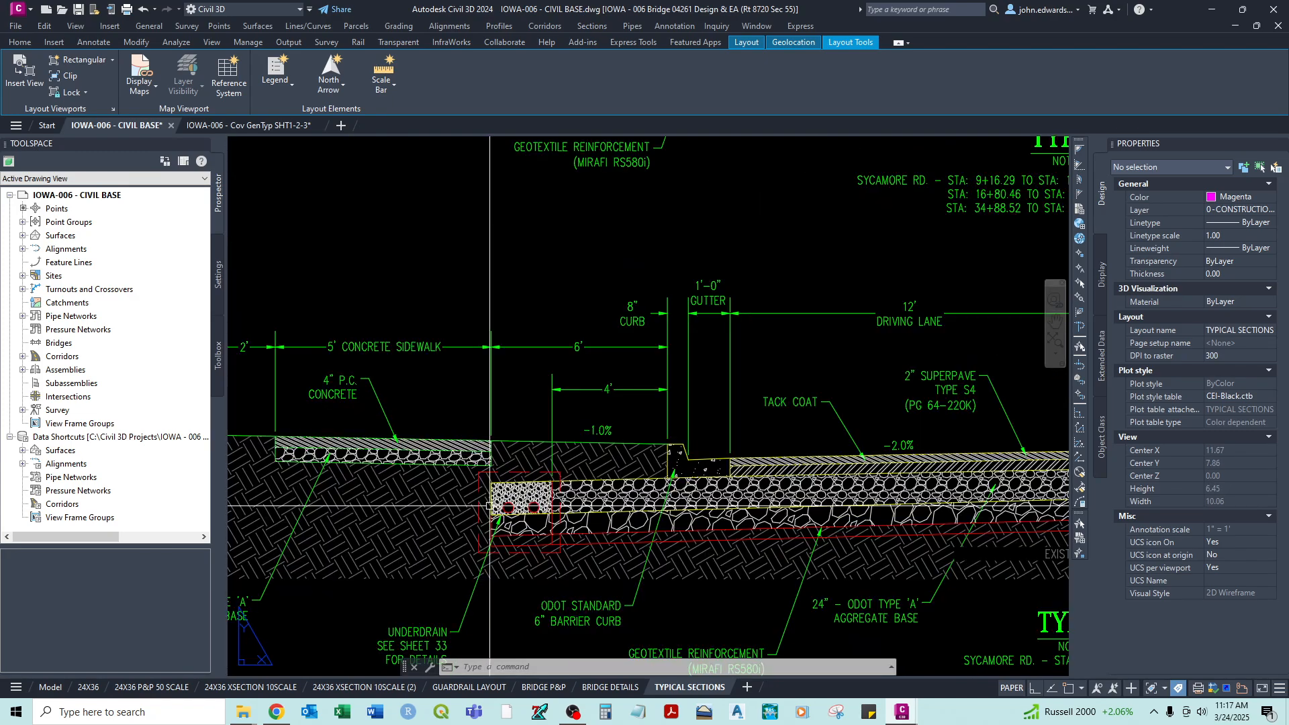
scroll(489, 506, "down", 8)
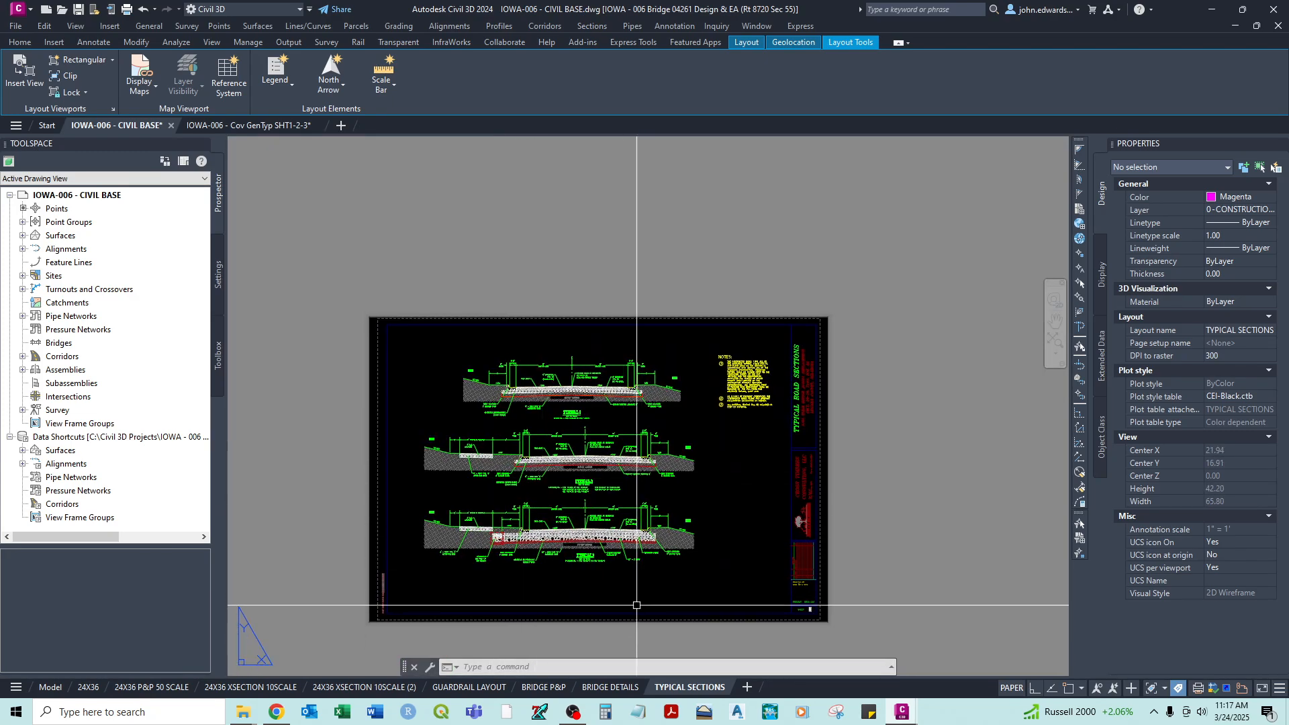